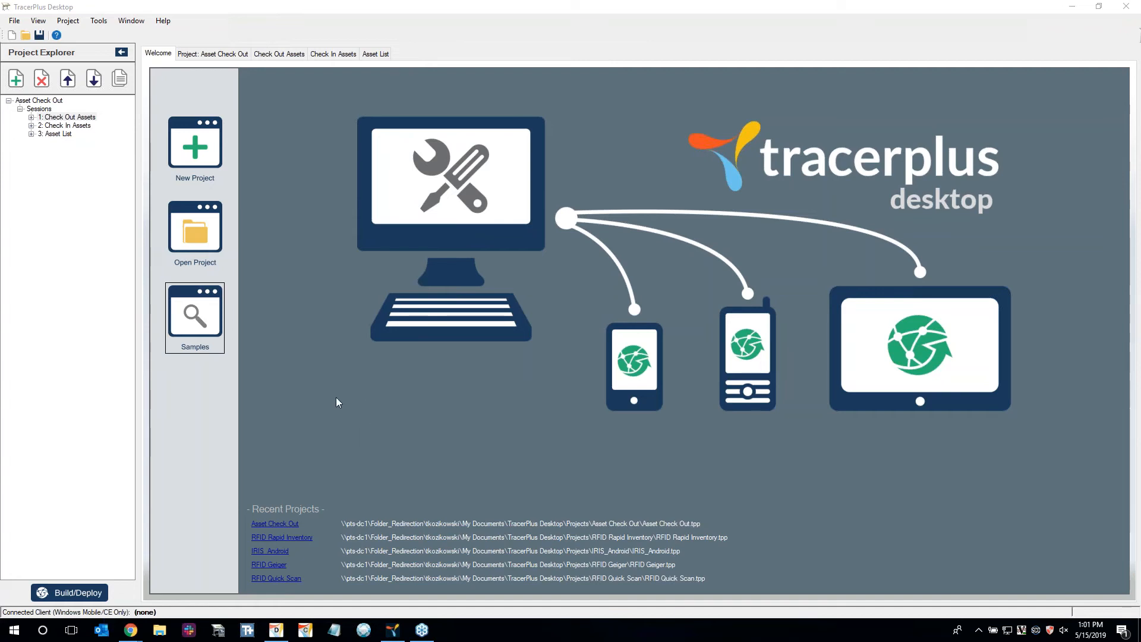
Open the "Asset Check Out - Track when assets are not returned" sample from the Asset Tracking category and review its details
{"action": "left_click", "coordinate": [248, 308]}
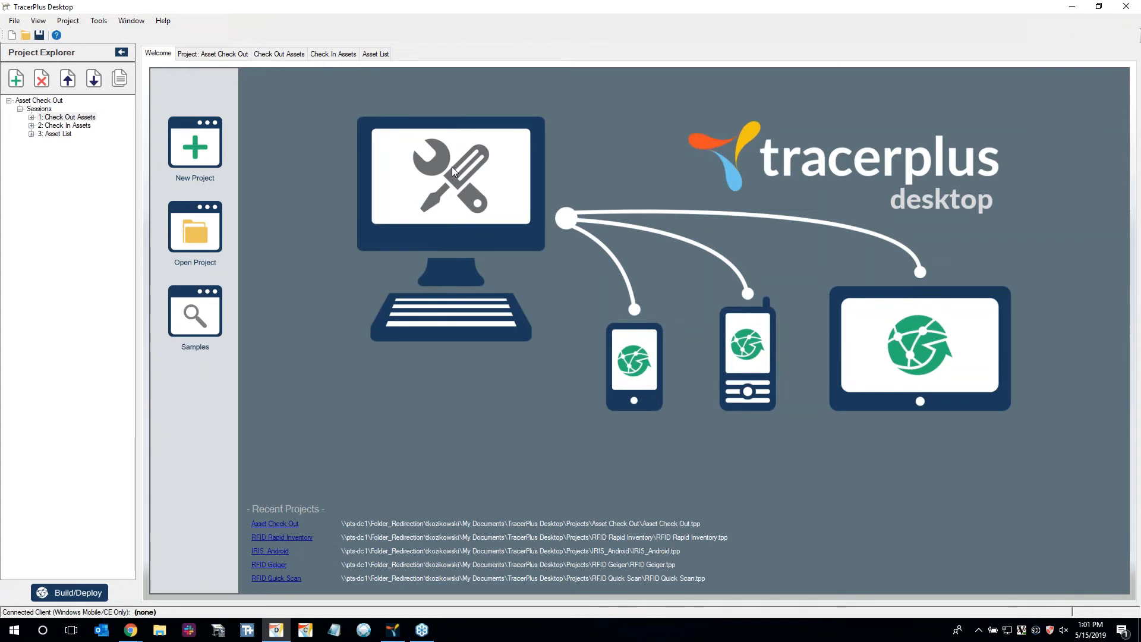
{"action": "left_click", "coordinate": [202, 336]}
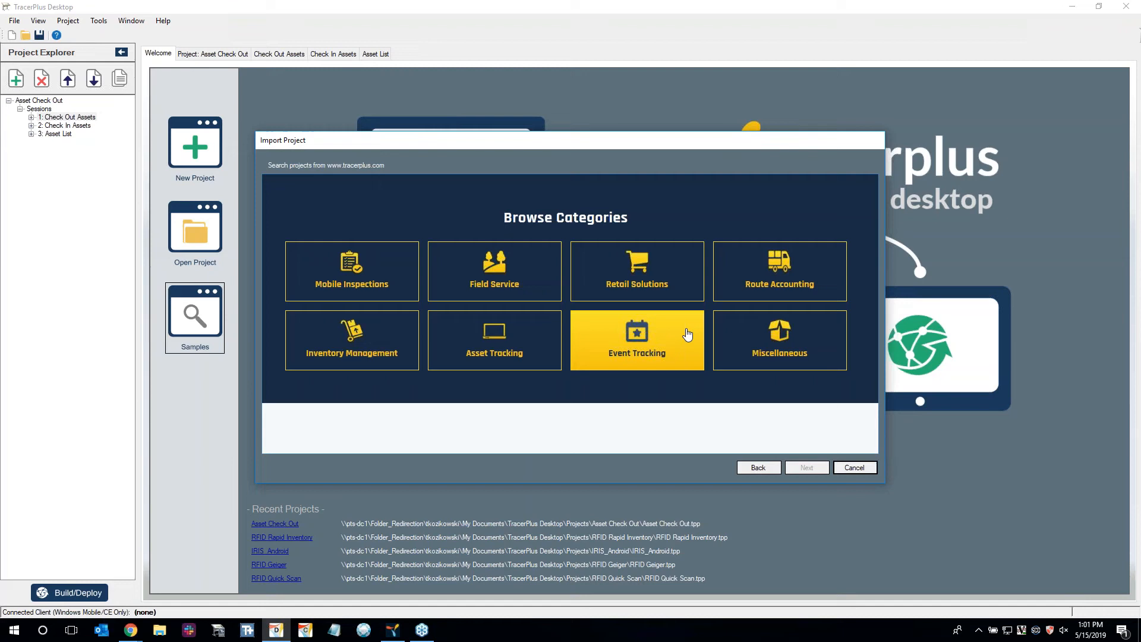
{"action": "left_click", "coordinate": [495, 336]}
{"action": "scroll", "coordinate": [570, 314], "scroll_direction": "down", "scroll_amount": 8}
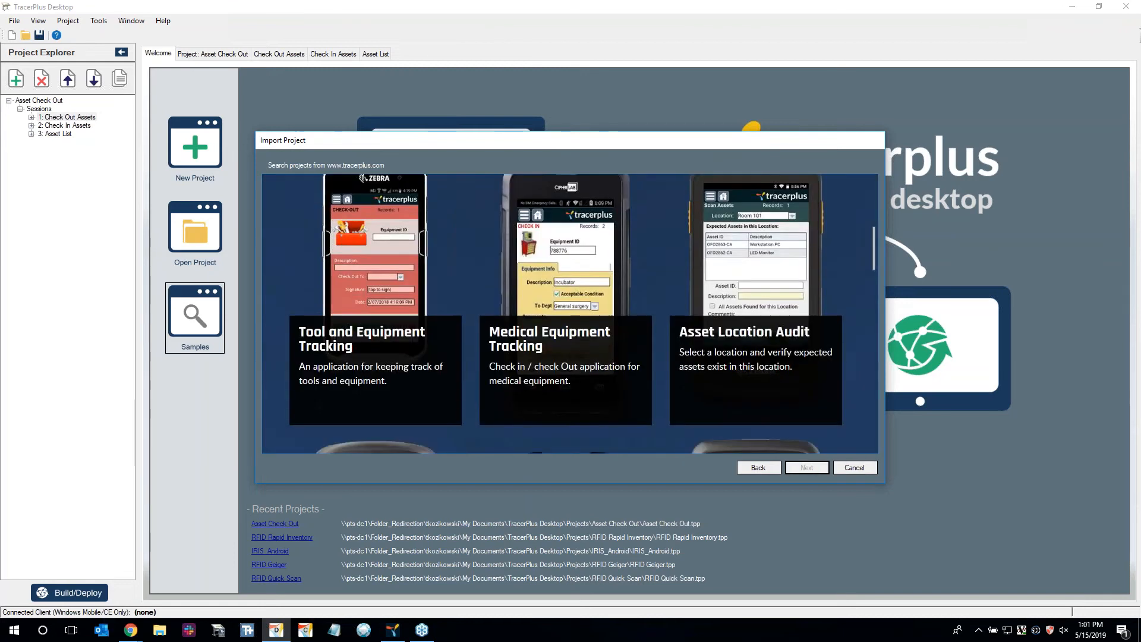
{"action": "scroll", "coordinate": [497, 331], "scroll_direction": "down", "scroll_amount": 6}
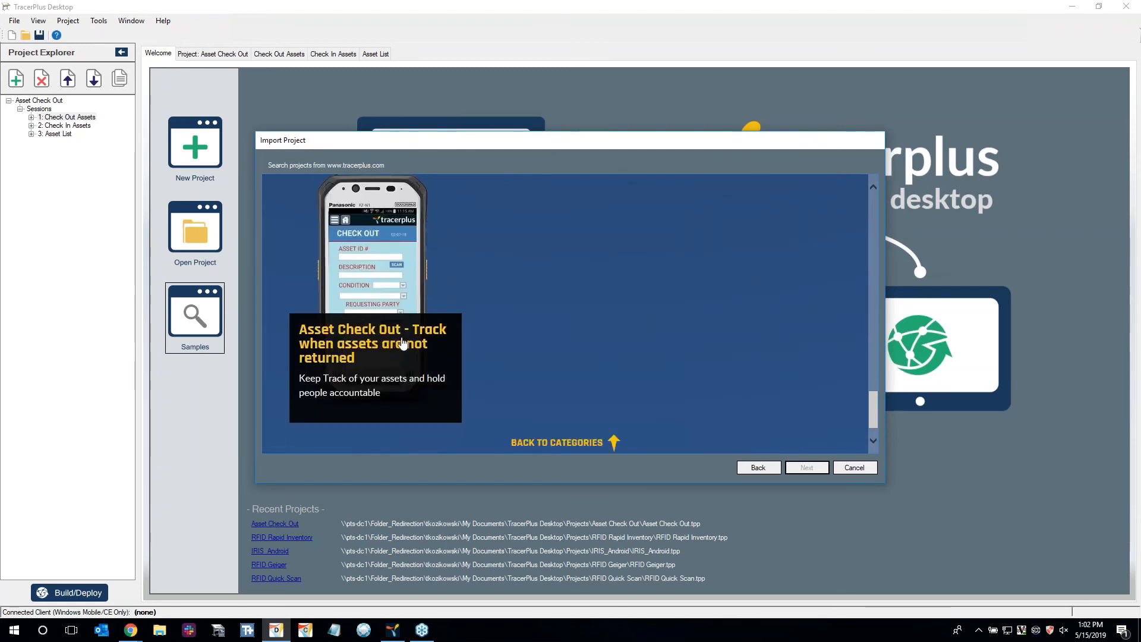
{"action": "left_click_drag", "start_coordinate": [871, 419], "coordinate": [866, 202]}
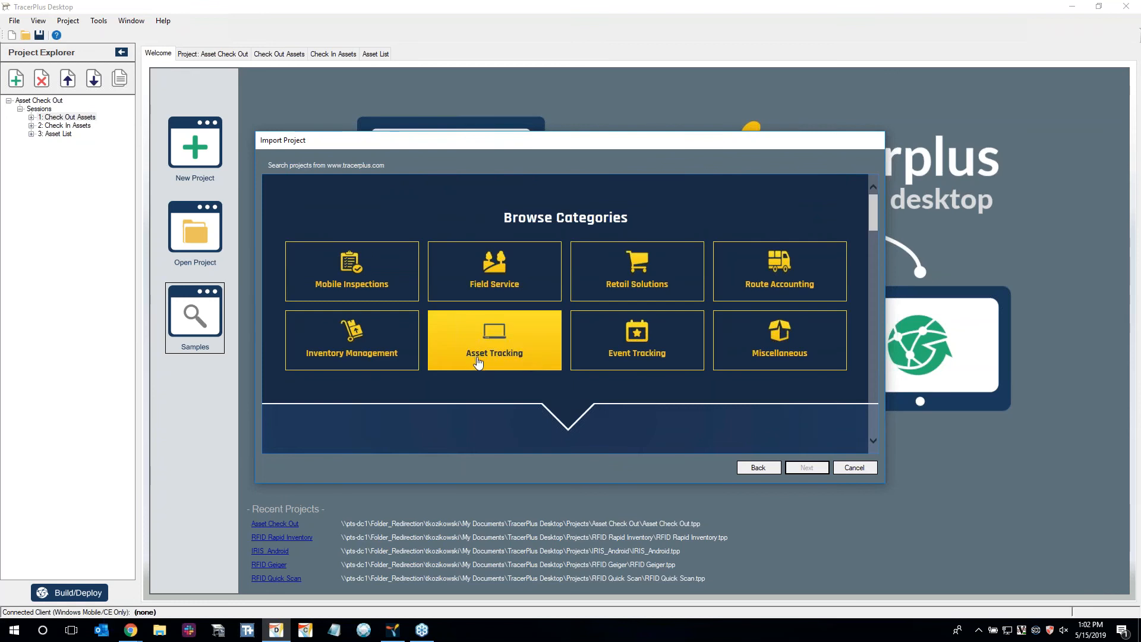
{"action": "left_click_drag", "start_coordinate": [873, 208], "coordinate": [863, 411]}
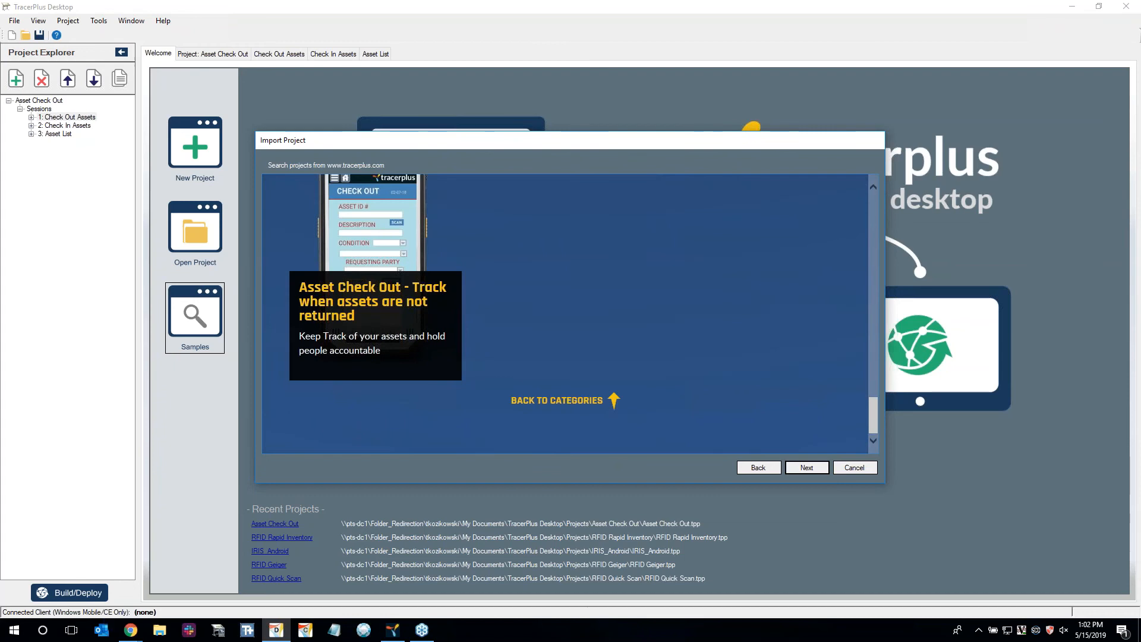
{"action": "left_click", "coordinate": [426, 298]}
{"action": "scroll", "coordinate": [576, 326], "scroll_direction": "down", "scroll_amount": 1}
{"action": "scroll", "coordinate": [577, 326], "scroll_direction": "down", "scroll_amount": 2}
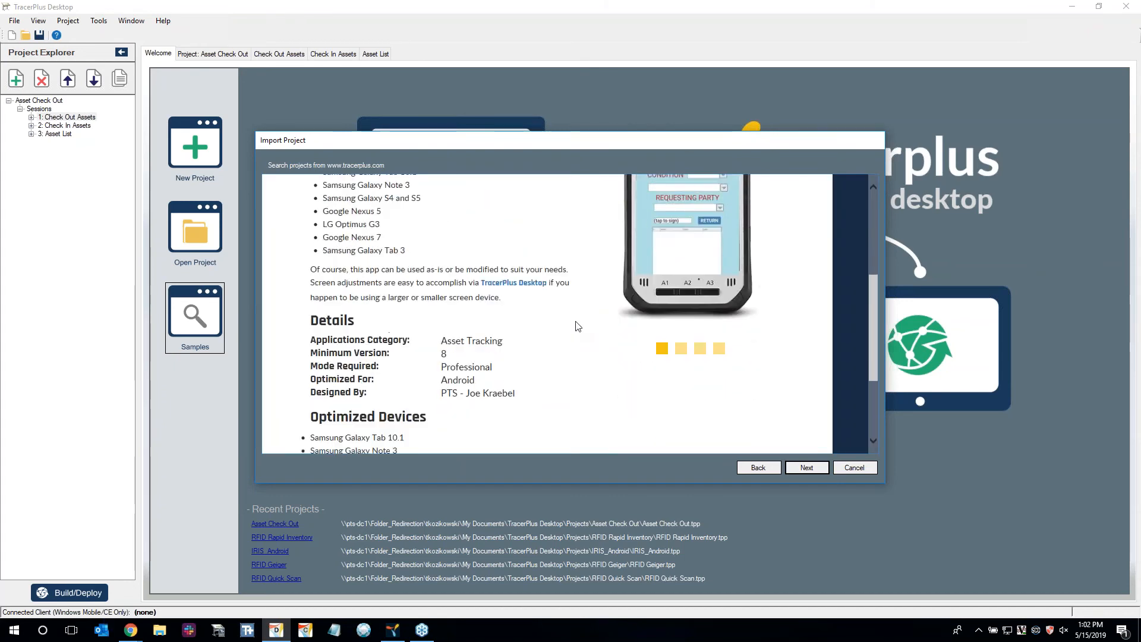
Import the sample as project Asset Check Out, overwriting the existing project and opening it when finished
{"action": "left_click", "coordinate": [807, 466]}
{"action": "left_click", "coordinate": [807, 467]}
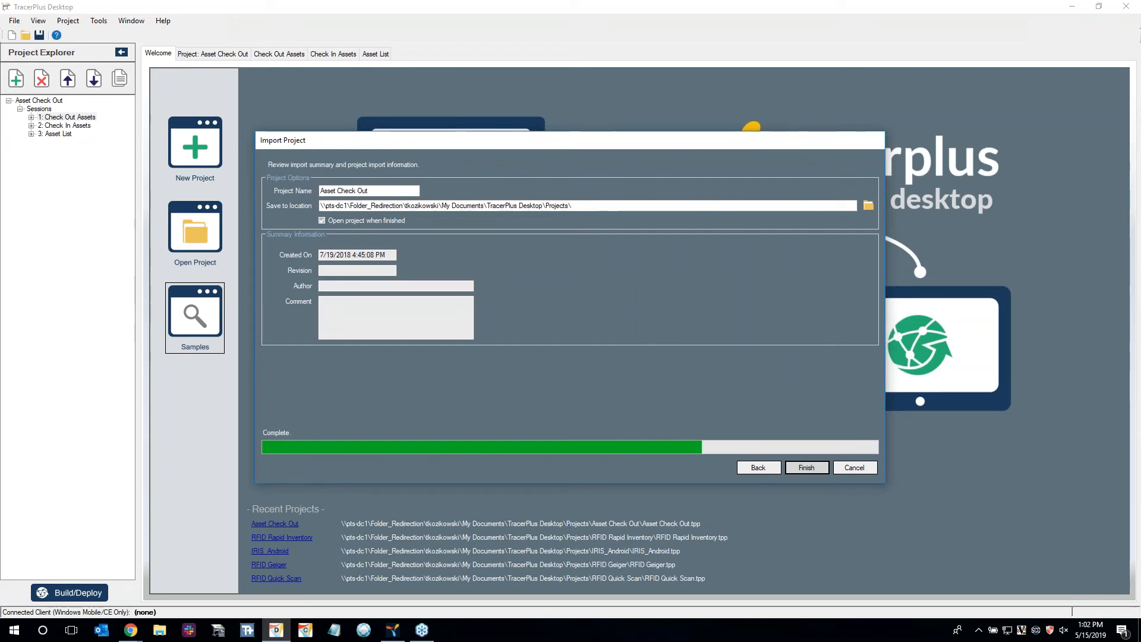
{"action": "left_click", "coordinate": [806, 468]}
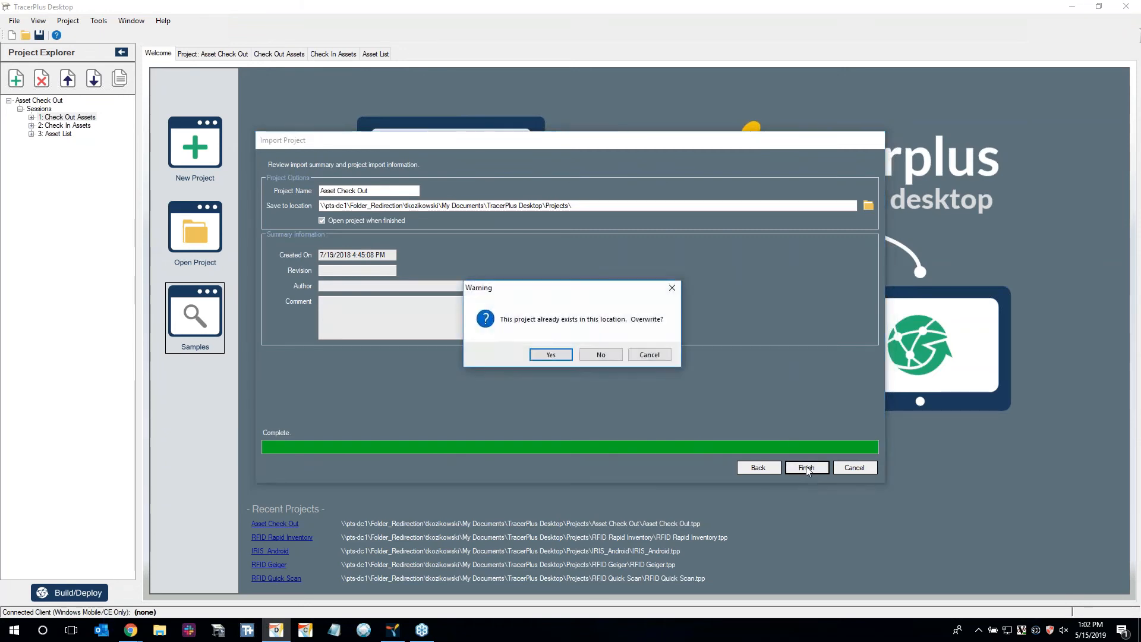
{"action": "left_click", "coordinate": [551, 355]}
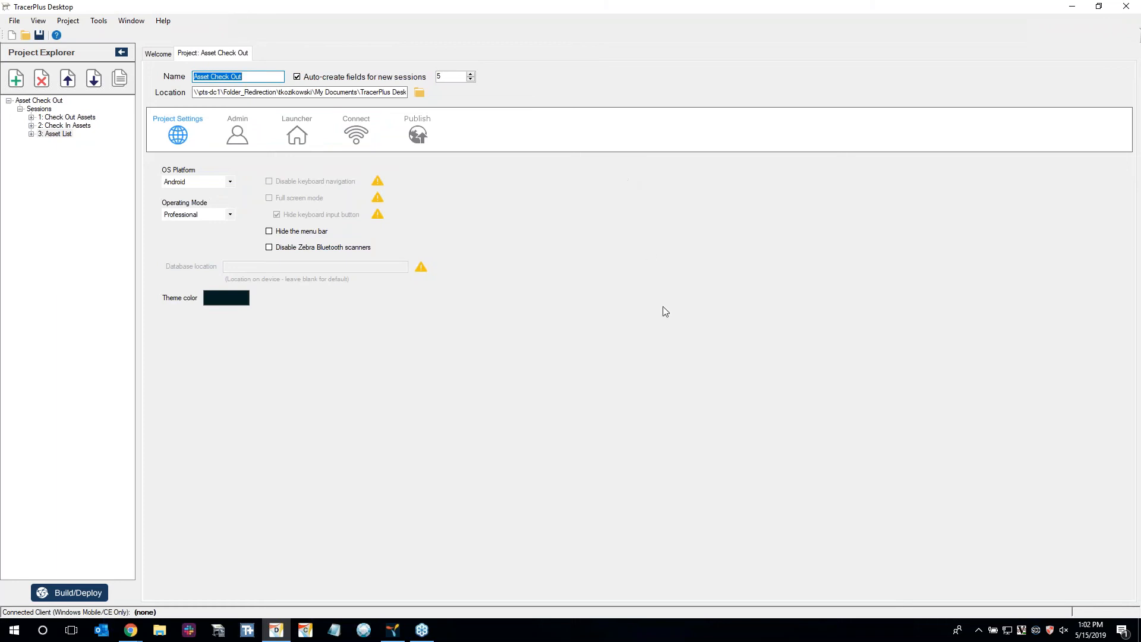
Look through the Check Out Assets, Check In Assets and Asset List sessions, including the check-out and asset-list form layouts
{"action": "left_click", "coordinate": [61, 118]}
{"action": "double_click", "coordinate": [62, 121]}
{"action": "left_click", "coordinate": [237, 126]}
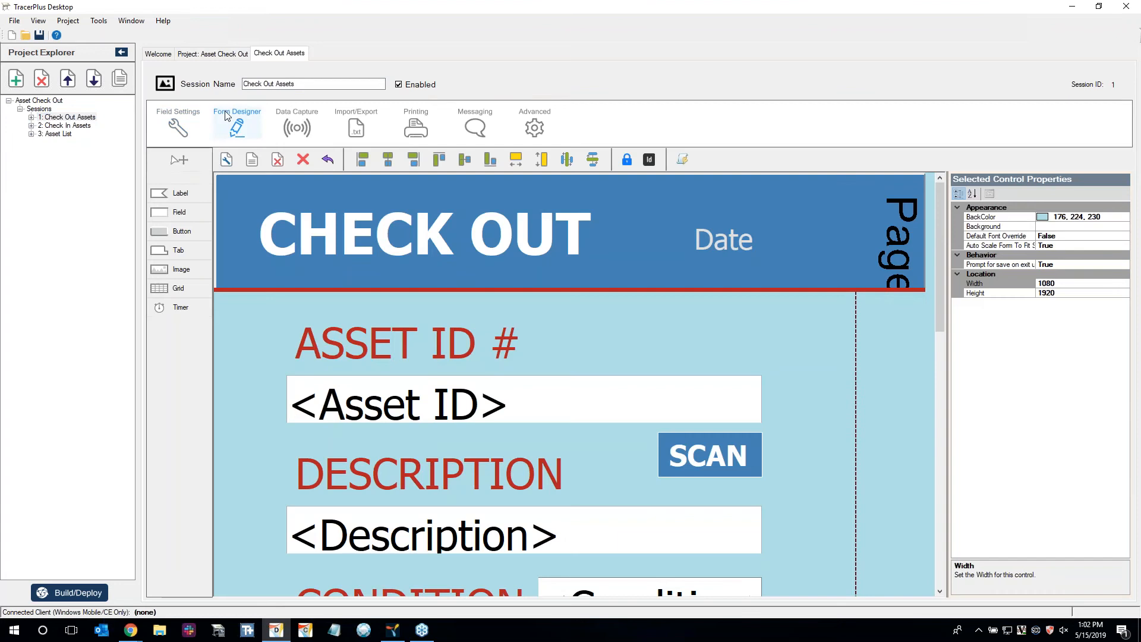
{"action": "double_click", "coordinate": [67, 125]}
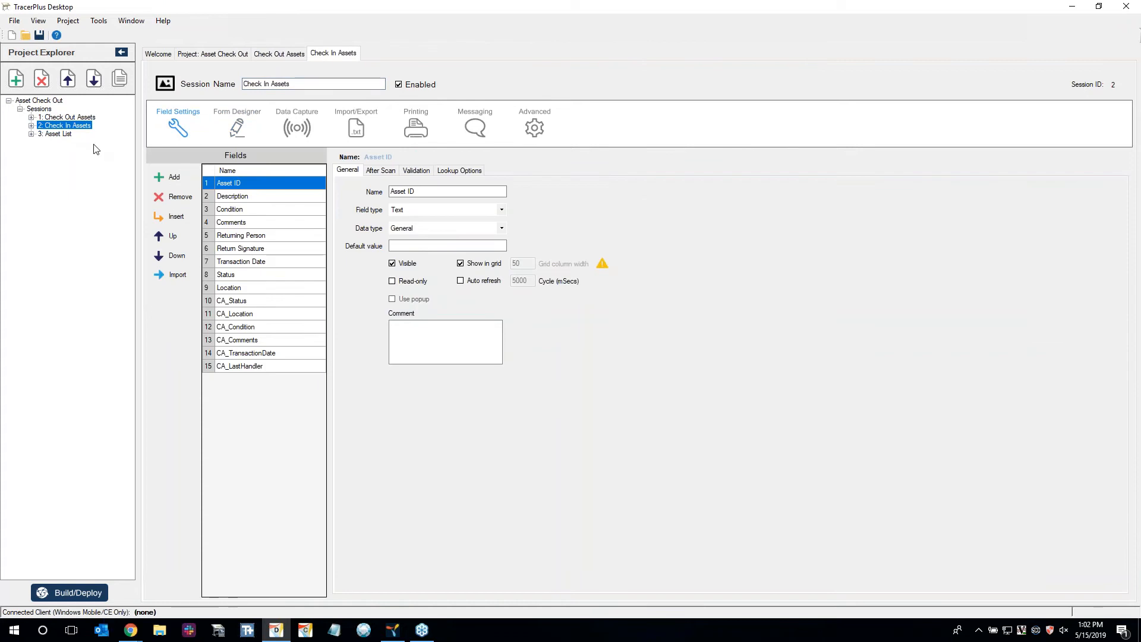
{"action": "double_click", "coordinate": [66, 134]}
{"action": "left_click", "coordinate": [234, 128]}
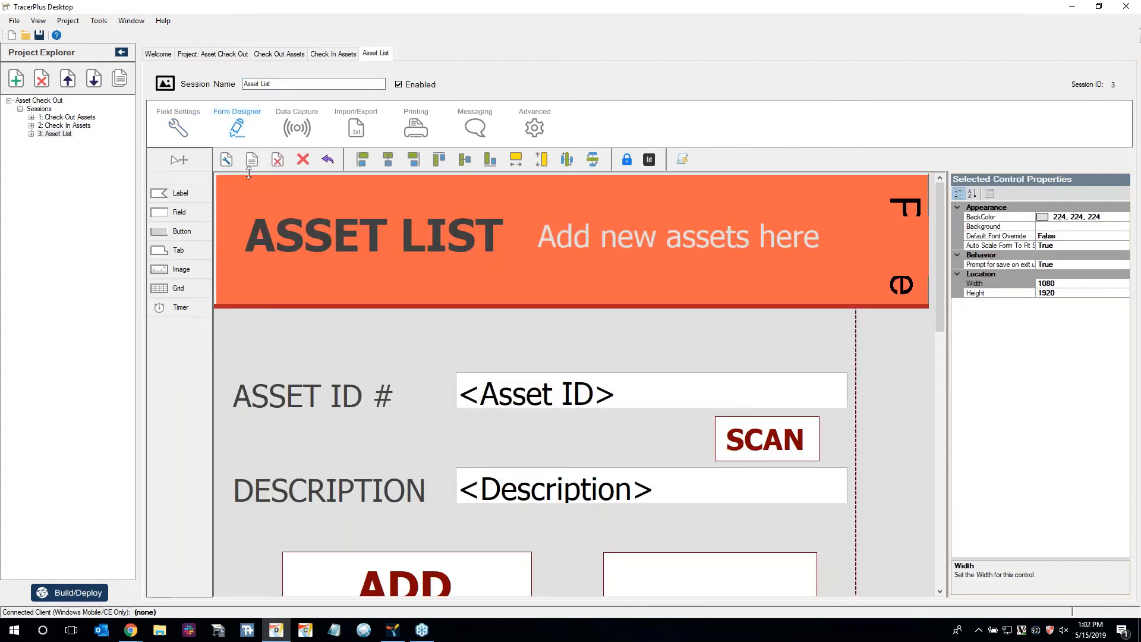
{"action": "double_click", "coordinate": [51, 119]}
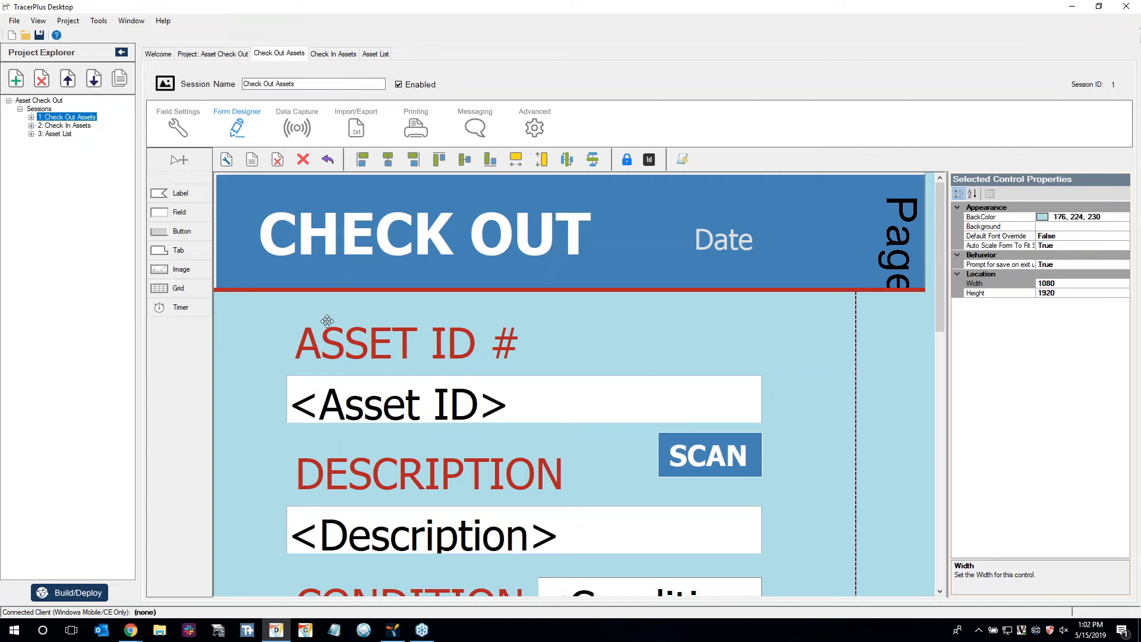
{"action": "left_click", "coordinate": [58, 133]}
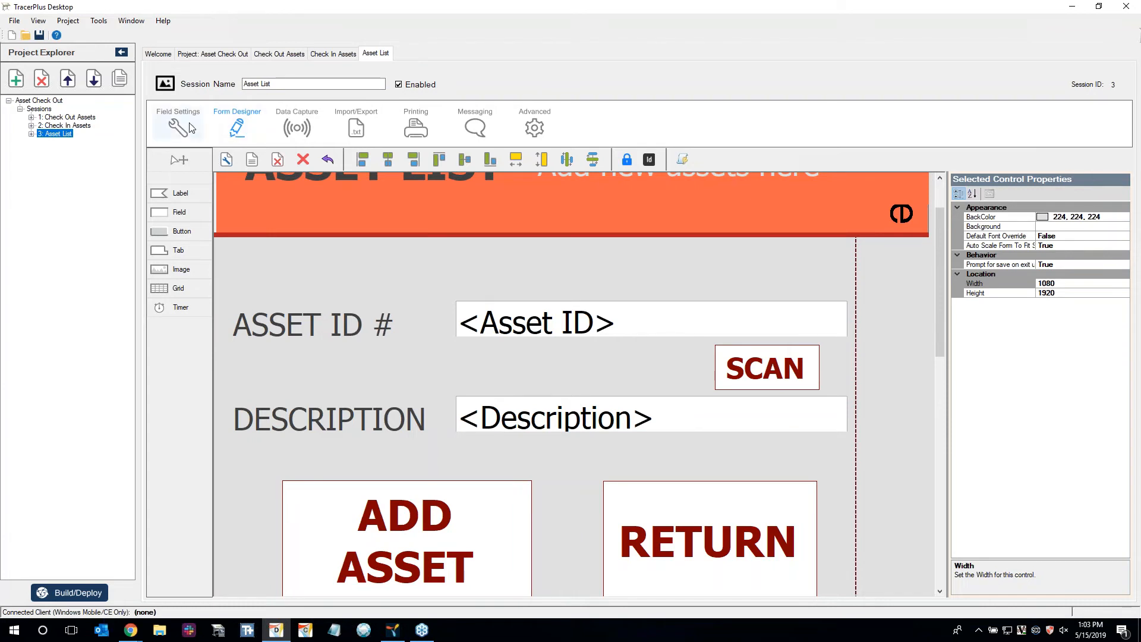
{"action": "left_click", "coordinate": [68, 117]}
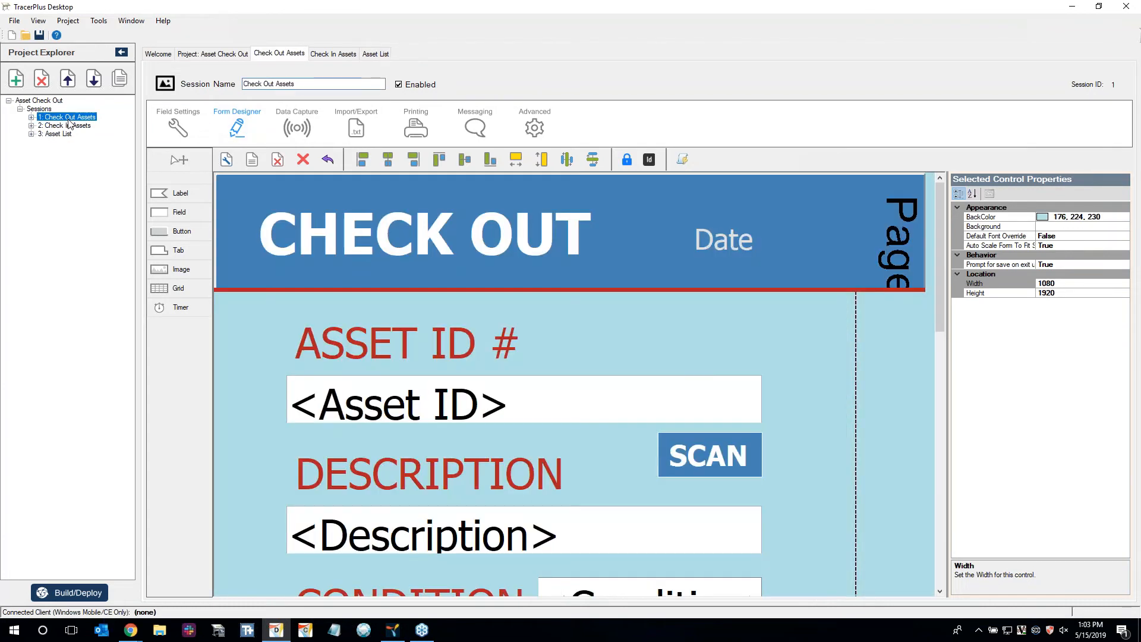
Compare the Check Out Assets session's field list with the fields placed on its form
{"action": "left_click", "coordinate": [176, 116]}
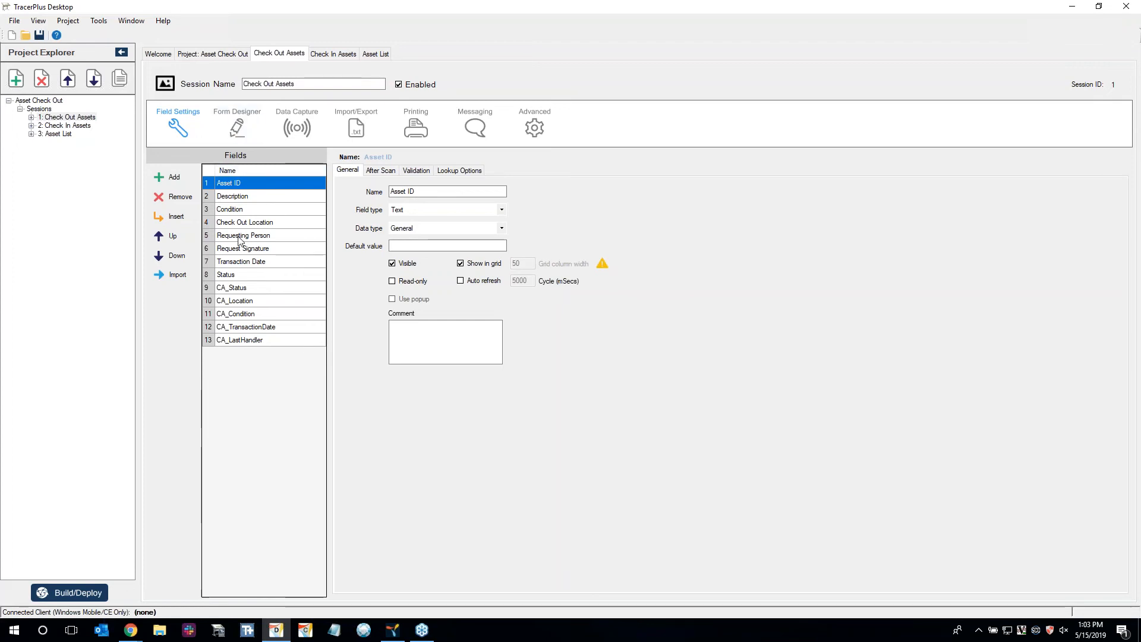
{"action": "left_click", "coordinate": [237, 126]}
{"action": "scroll", "coordinate": [413, 371], "scroll_direction": "down", "scroll_amount": 3}
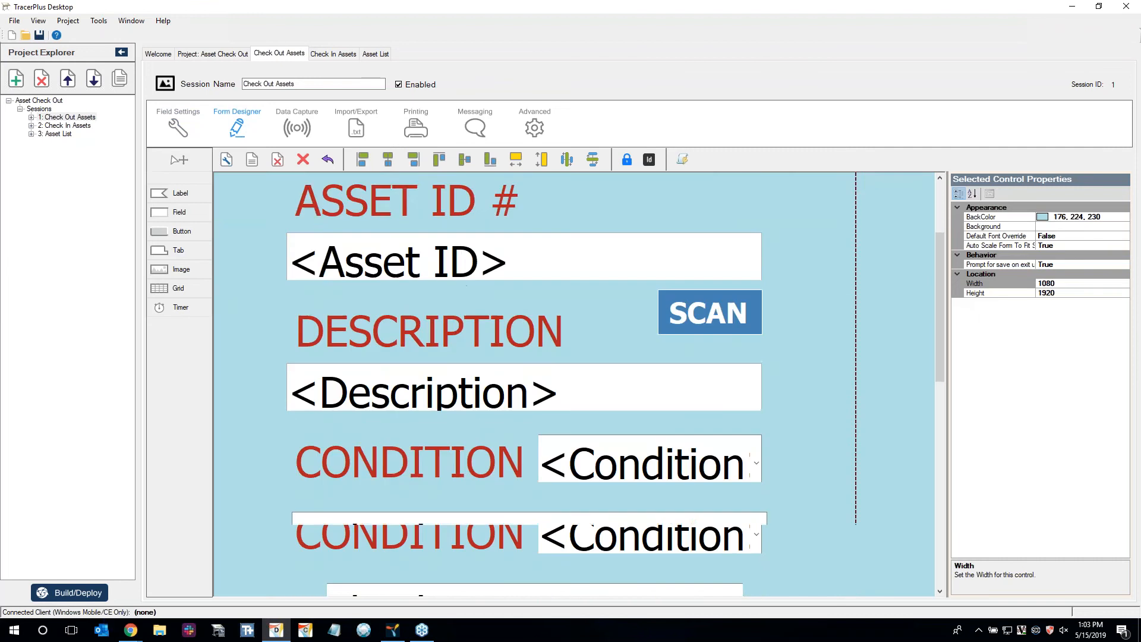
{"action": "scroll", "coordinate": [412, 372], "scroll_direction": "down", "scroll_amount": 2}
{"action": "scroll", "coordinate": [413, 372], "scroll_direction": "up", "scroll_amount": 1}
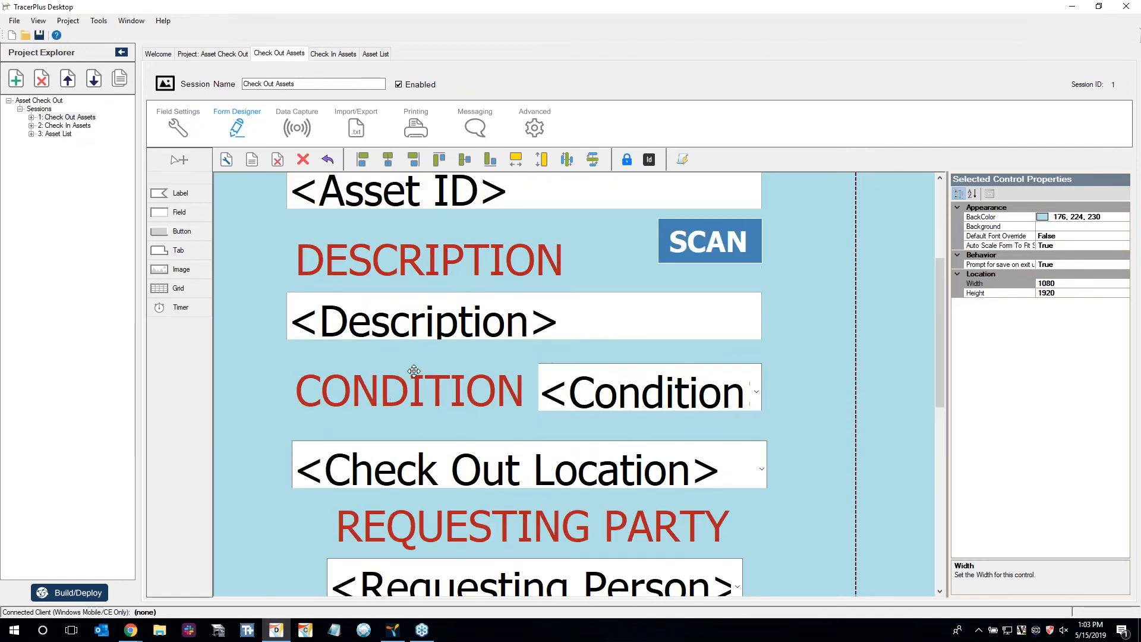
{"action": "scroll", "coordinate": [414, 371], "scroll_direction": "up", "scroll_amount": 2}
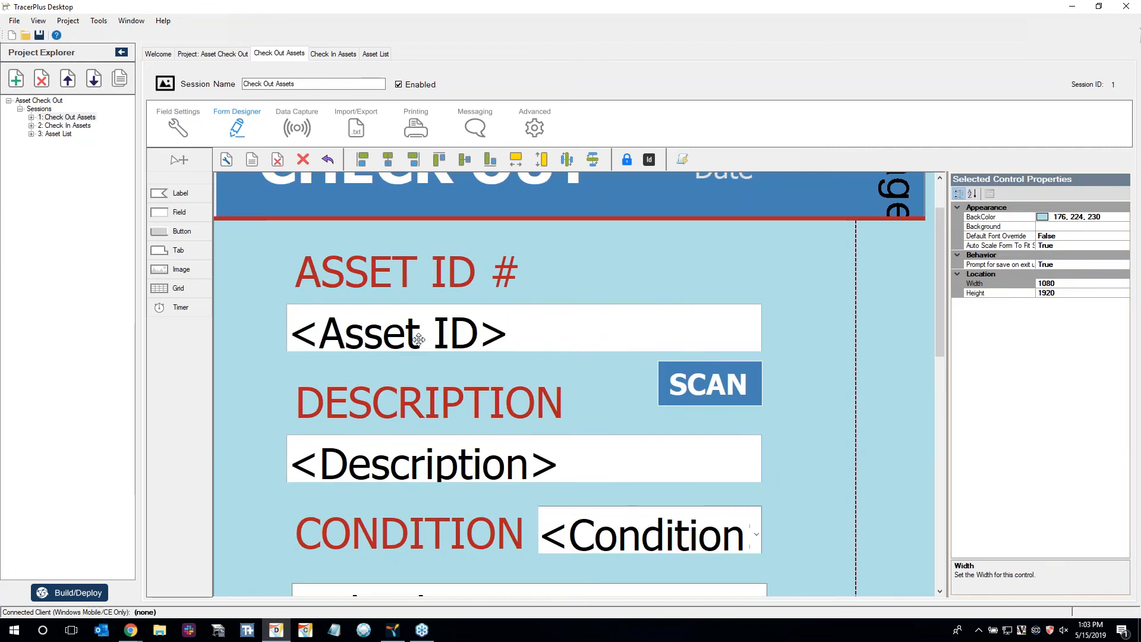
{"action": "scroll", "coordinate": [509, 462], "scroll_direction": "down", "scroll_amount": 1}
{"action": "scroll", "coordinate": [521, 466], "scroll_direction": "down", "scroll_amount": 2}
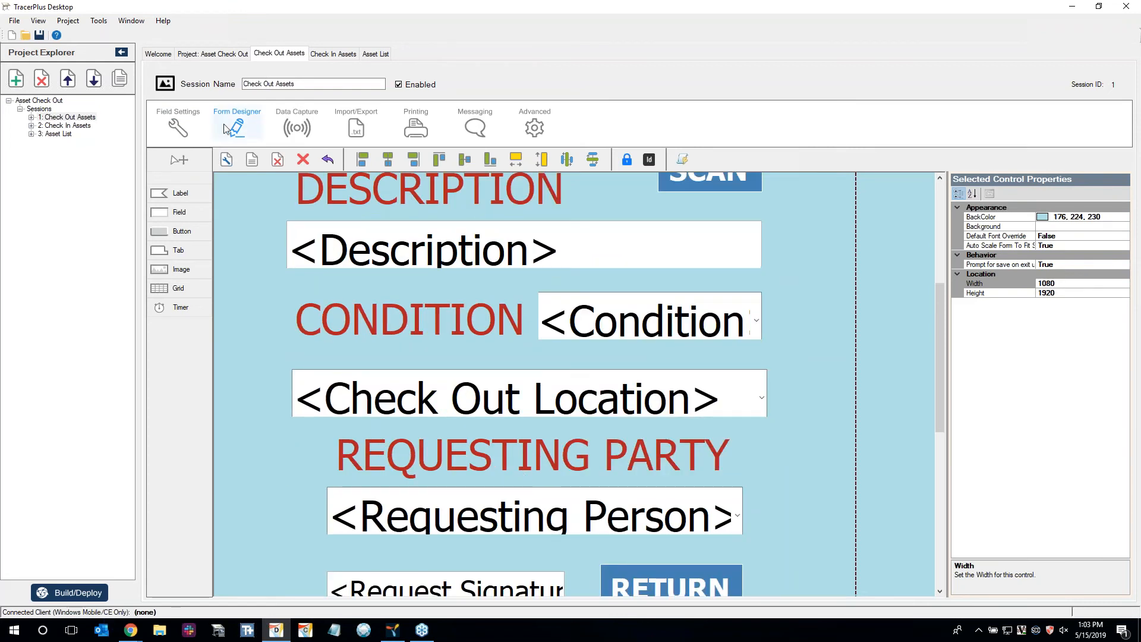
Inspect the calculated fields of the Check Out Assets session, including CA_Condition's formula and its lookup options
{"action": "left_click", "coordinate": [178, 126]}
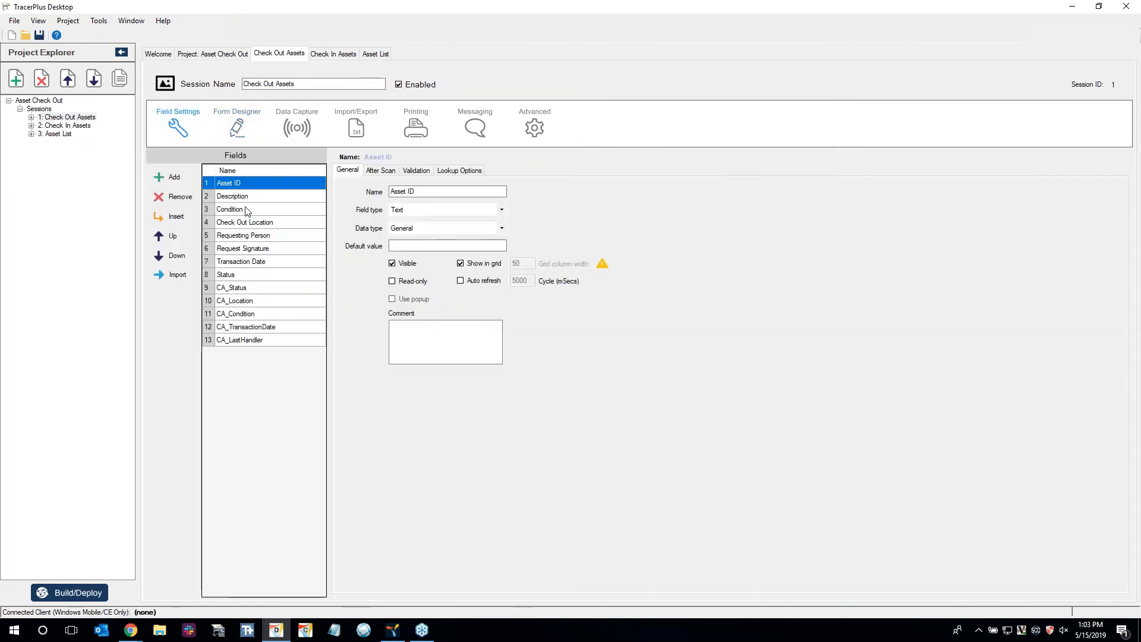
{"action": "left_click", "coordinate": [252, 288]}
{"action": "left_click", "coordinate": [258, 303]}
{"action": "left_click", "coordinate": [256, 314]}
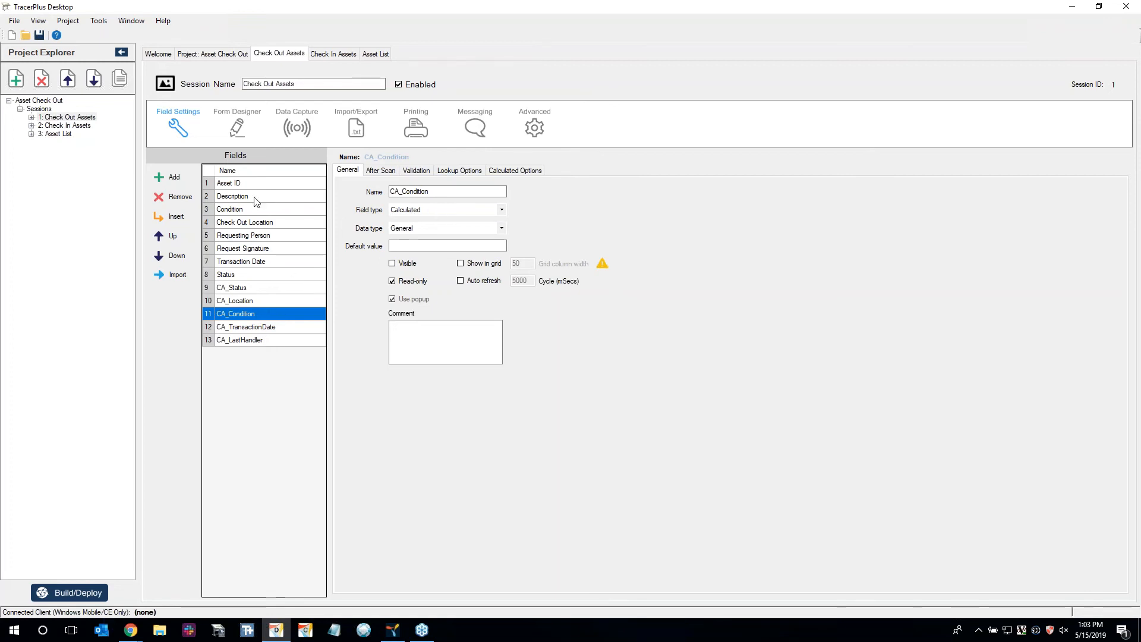
{"action": "left_click", "coordinate": [500, 172]}
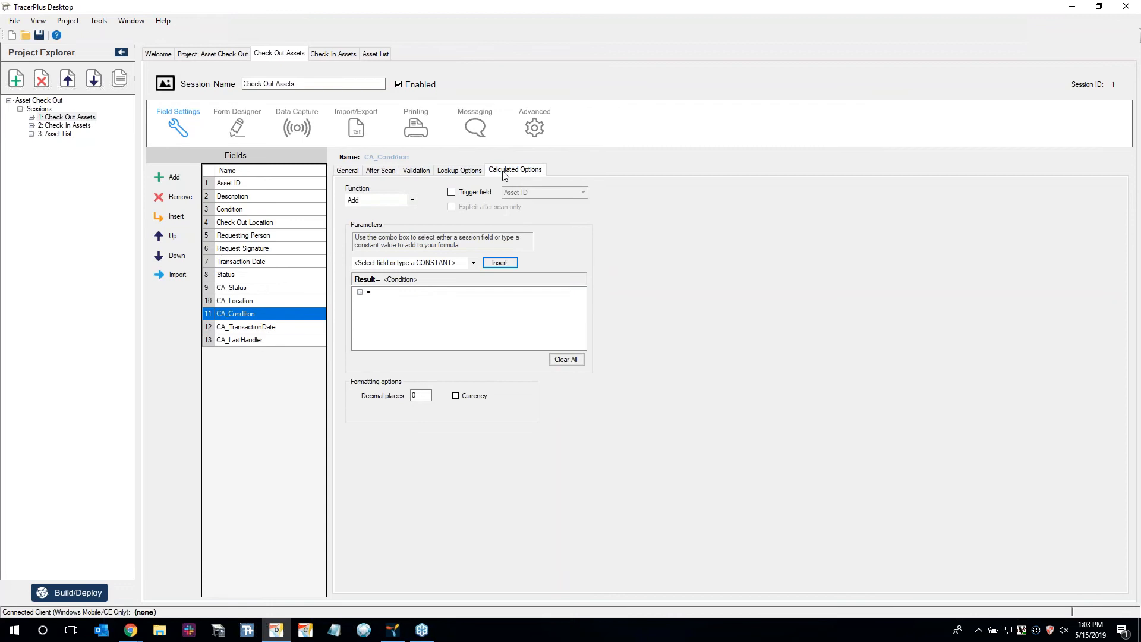
{"action": "left_click", "coordinate": [360, 292]}
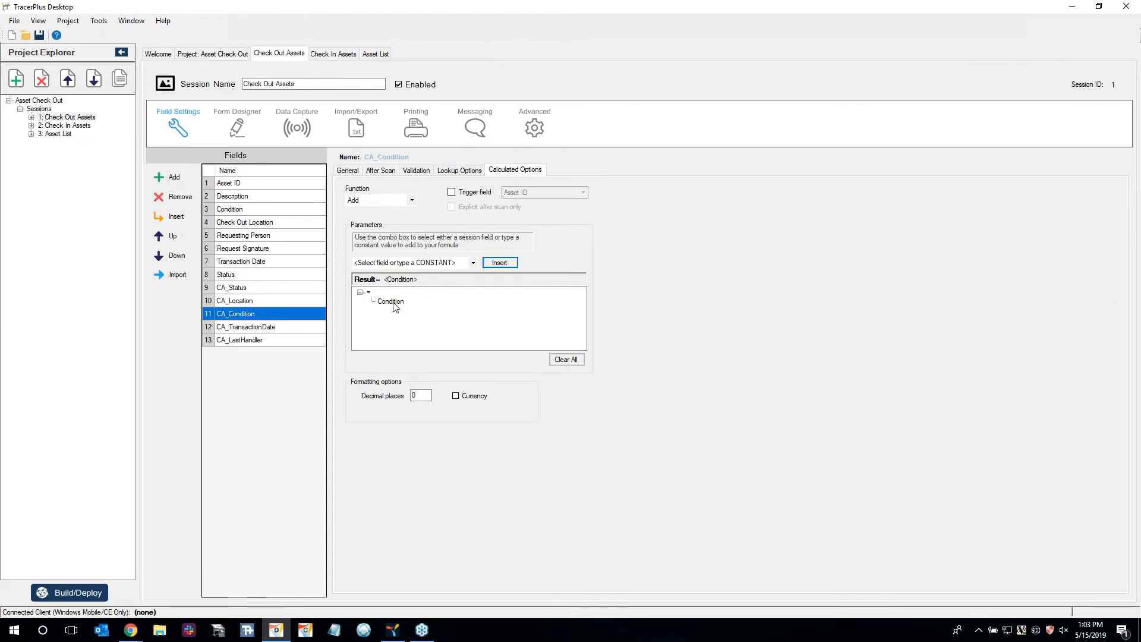
{"action": "left_click", "coordinate": [459, 171]}
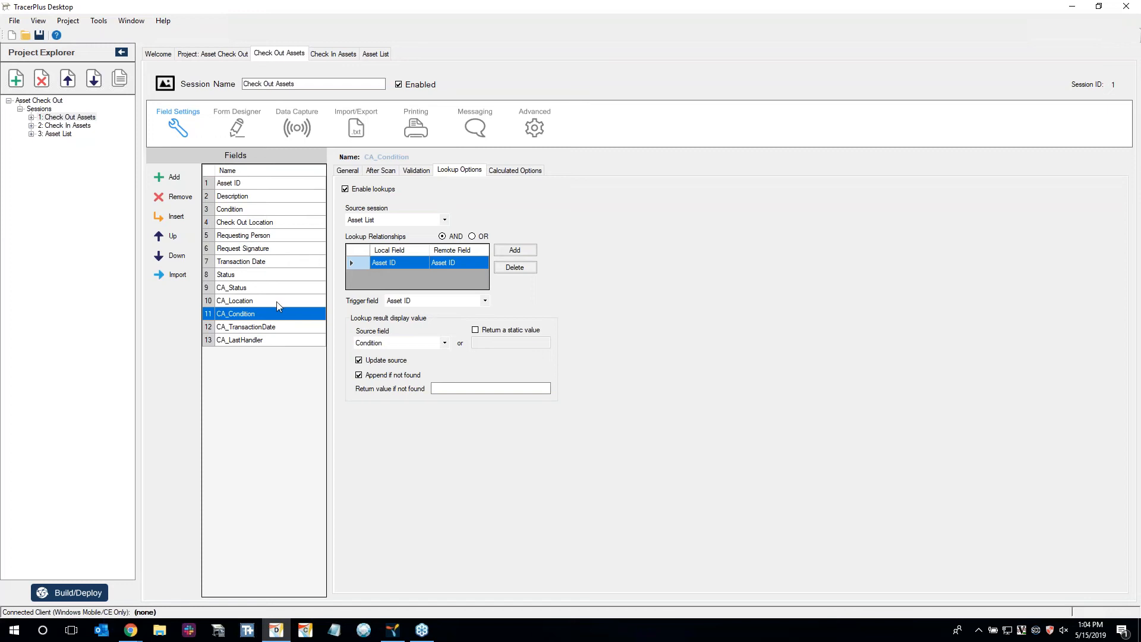
Review the general settings of the Check Out Assets fields from Asset ID through Transaction Date
{"action": "left_click", "coordinate": [254, 196]}
{"action": "left_click", "coordinate": [238, 183]}
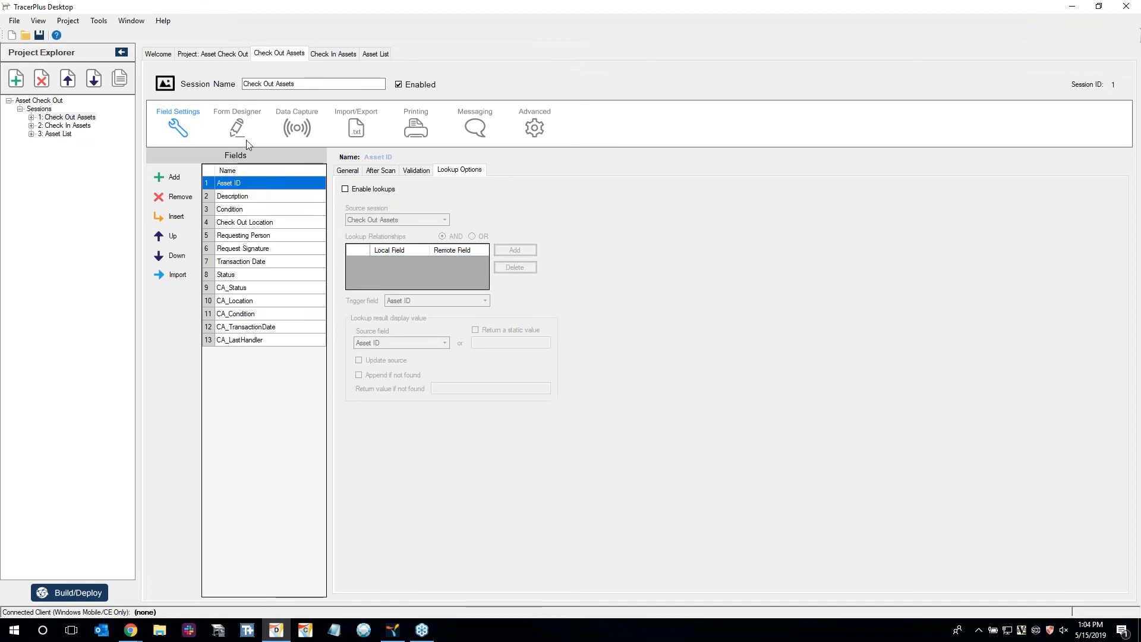
{"action": "left_click", "coordinate": [237, 125]}
{"action": "left_click", "coordinate": [178, 124]}
{"action": "left_click", "coordinate": [347, 170]}
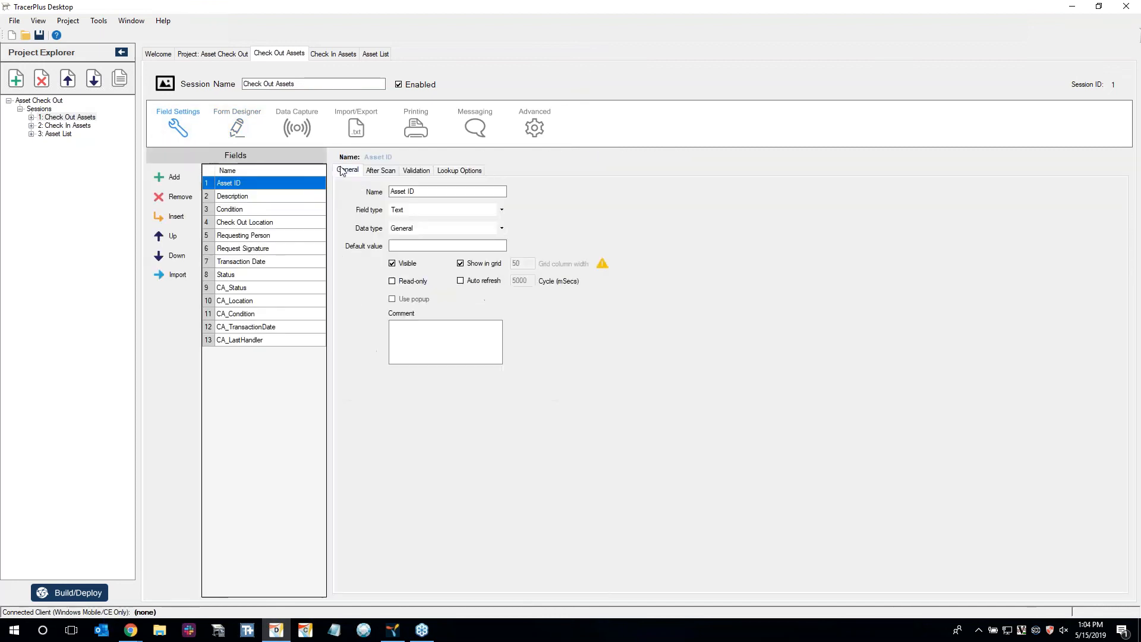
{"action": "left_click", "coordinate": [259, 200]}
{"action": "left_click", "coordinate": [260, 208]}
{"action": "left_click", "coordinate": [257, 223]}
{"action": "left_click", "coordinate": [255, 235]}
{"action": "left_click", "coordinate": [255, 262]}
{"action": "left_click", "coordinate": [251, 185]}
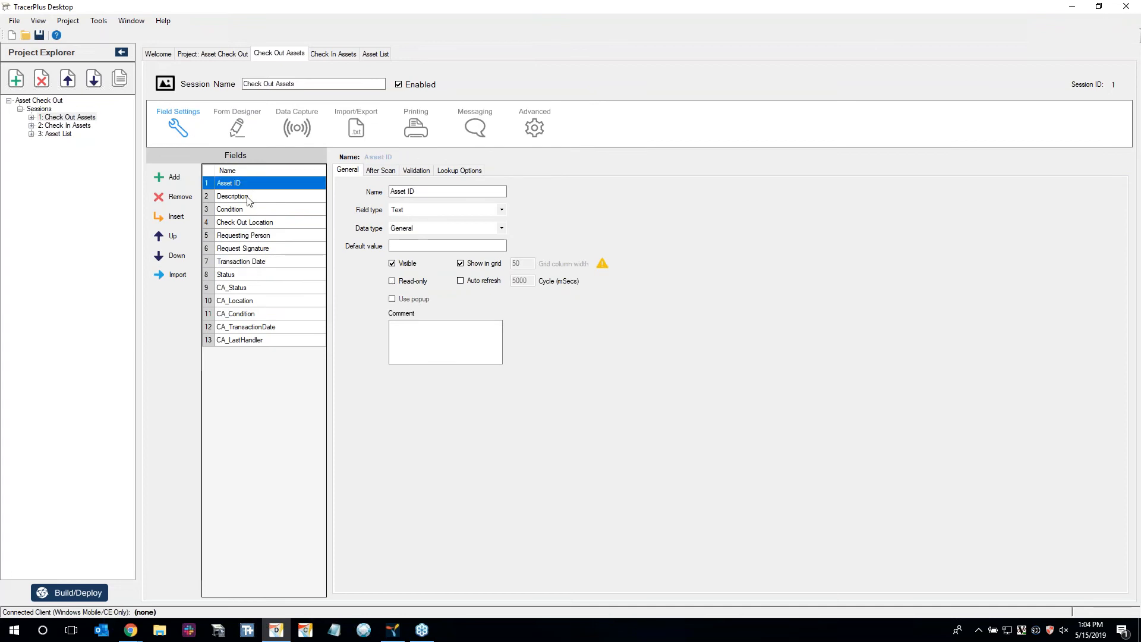
Examine the check-out form's layout from the header down to the requesting party, signature and asset grid
{"action": "left_click", "coordinate": [242, 130]}
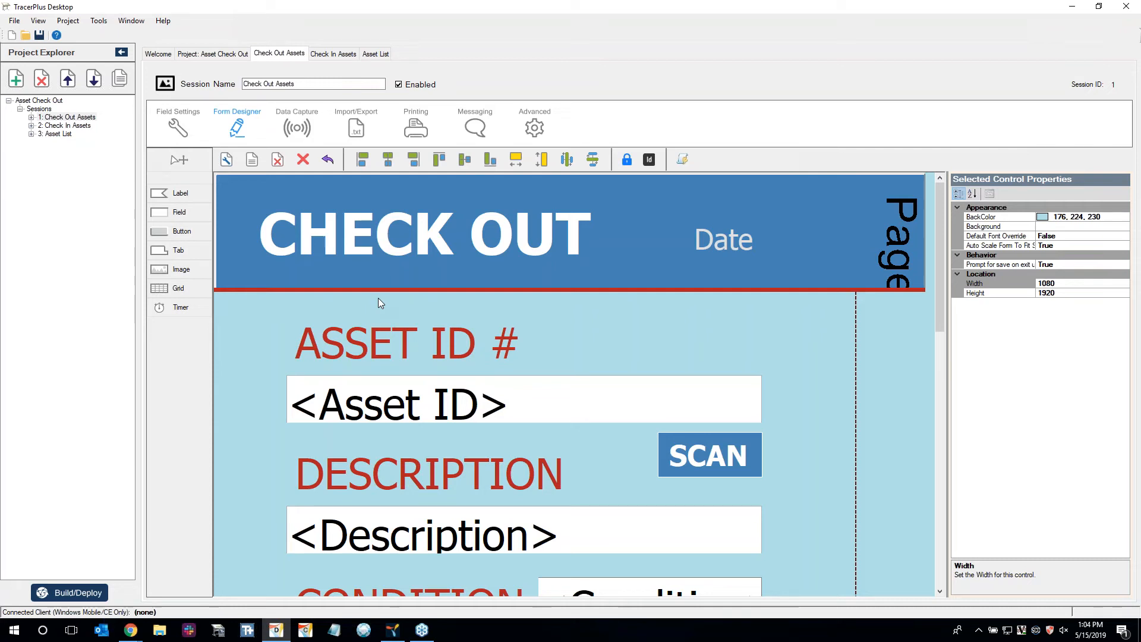
{"action": "scroll", "coordinate": [435, 382], "scroll_direction": "down", "scroll_amount": 1}
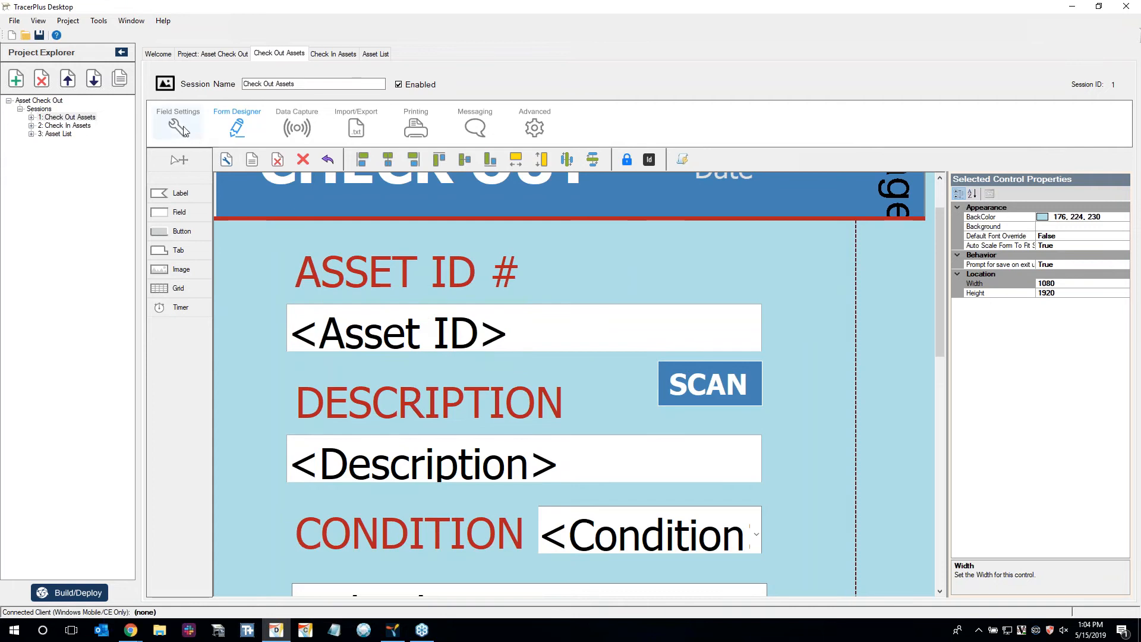
{"action": "scroll", "coordinate": [406, 309], "scroll_direction": "down", "scroll_amount": 1}
{"action": "scroll", "coordinate": [442, 386], "scroll_direction": "down", "scroll_amount": 1}
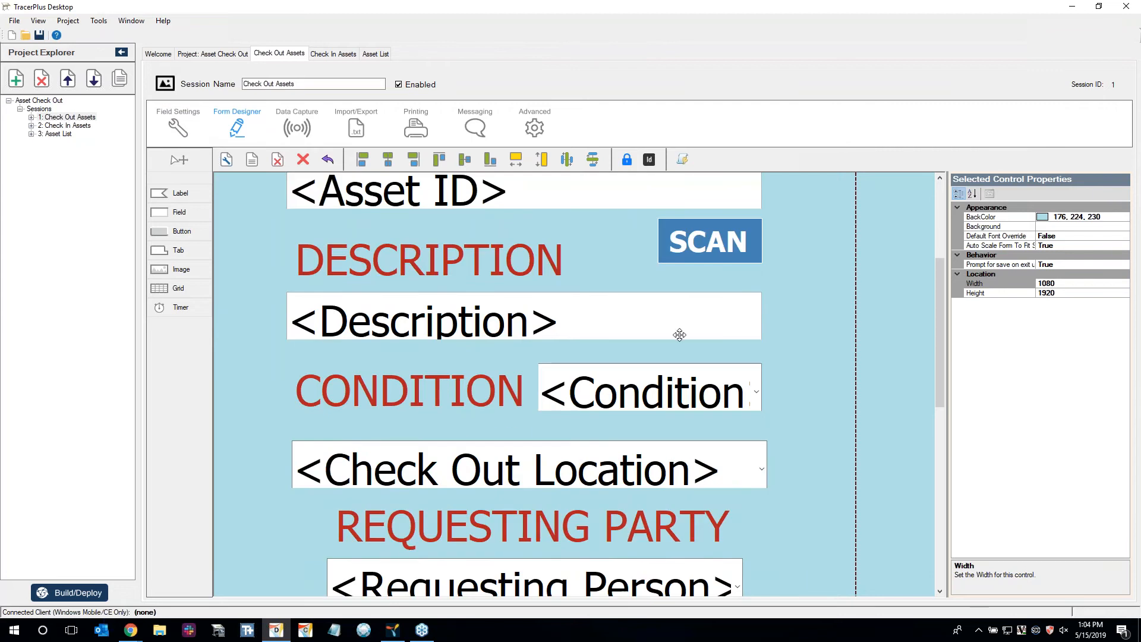
{"action": "scroll", "coordinate": [629, 405], "scroll_direction": "down", "scroll_amount": 2}
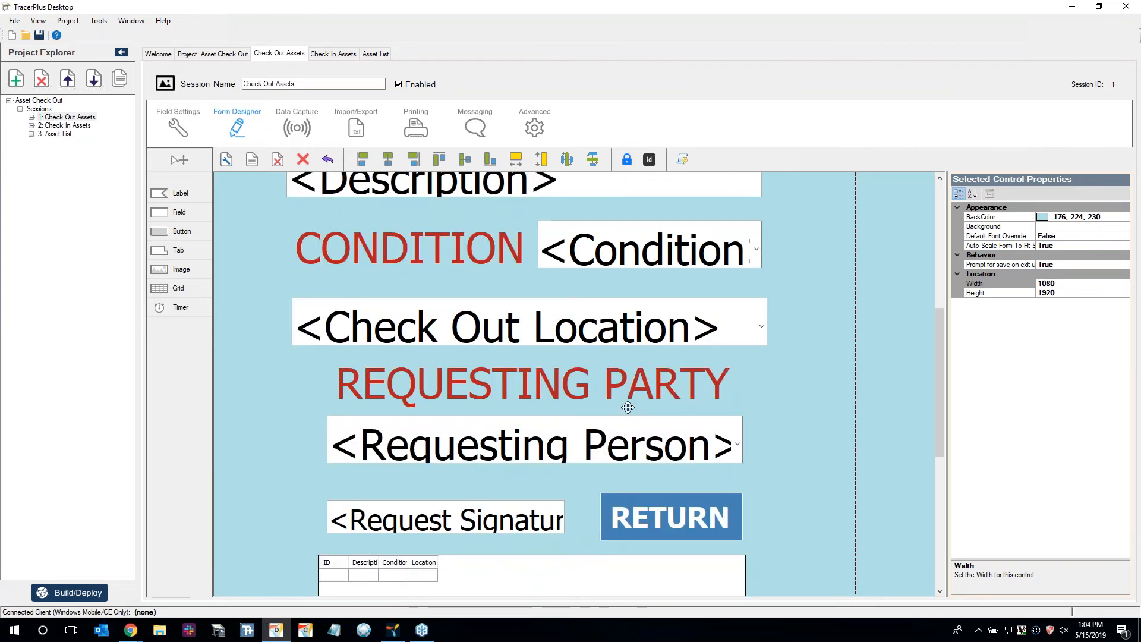
{"action": "scroll", "coordinate": [628, 407], "scroll_direction": "down", "scroll_amount": 1}
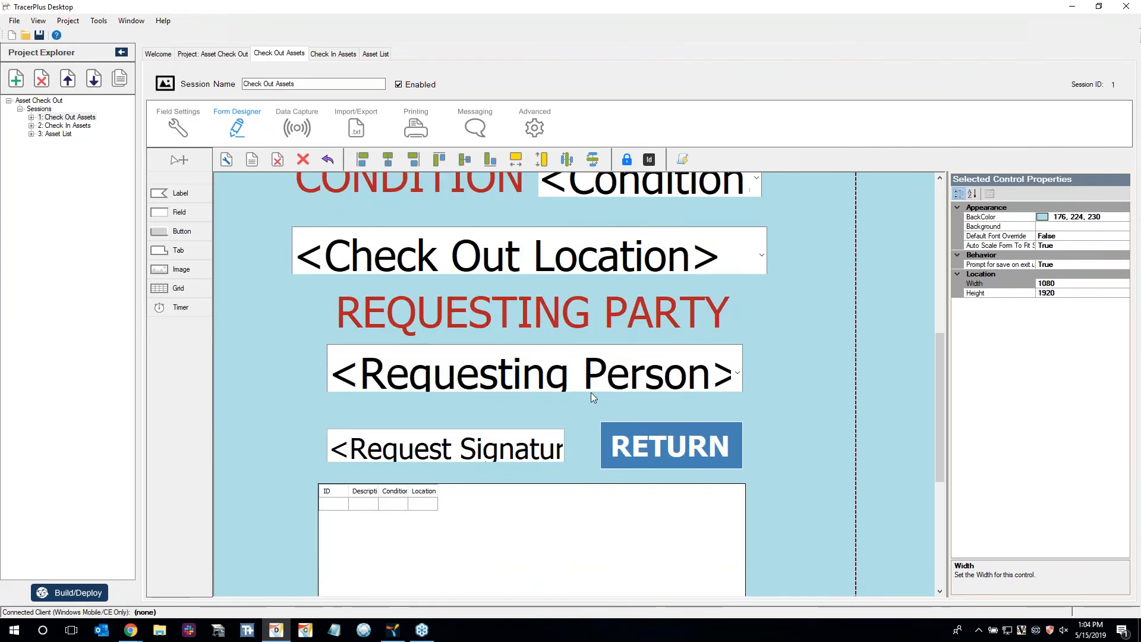
{"action": "scroll", "coordinate": [495, 255], "scroll_direction": "up", "scroll_amount": 1}
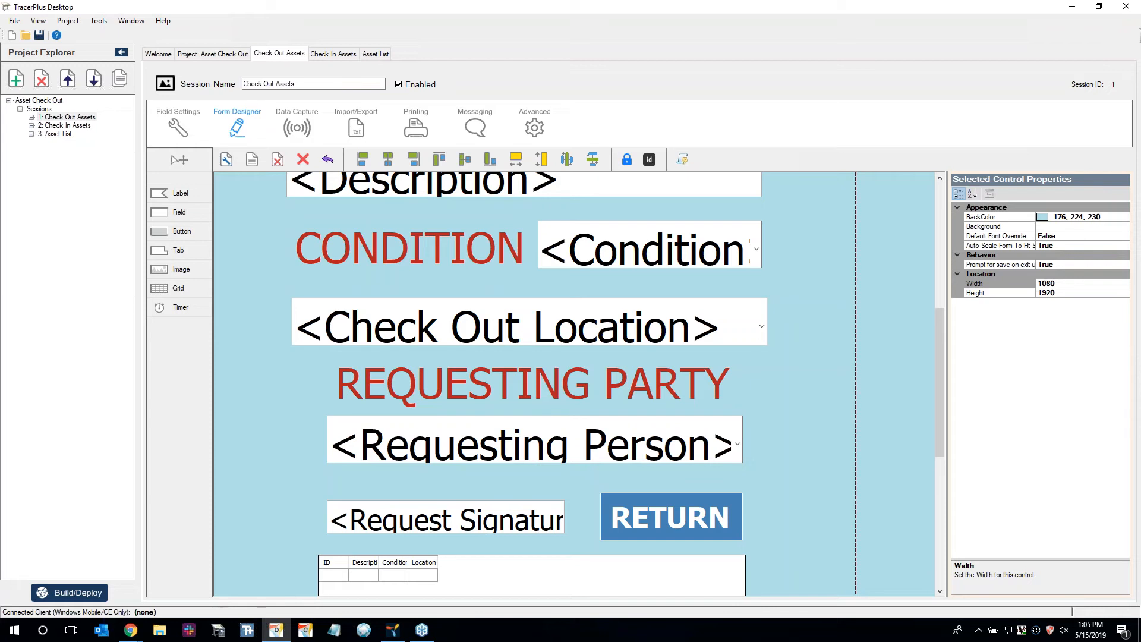
Examine the asset grid below the signature field on the check-out form
{"action": "scroll", "coordinate": [612, 470], "scroll_direction": "down", "scroll_amount": 5}
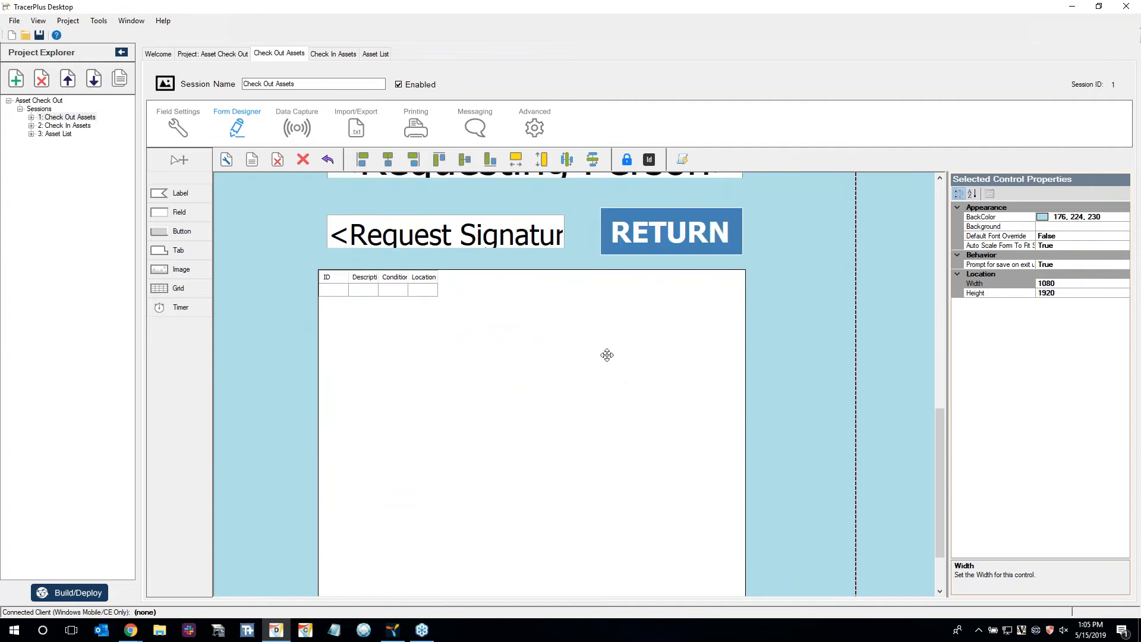
{"action": "scroll", "coordinate": [417, 311], "scroll_direction": "down", "scroll_amount": 2}
{"action": "scroll", "coordinate": [419, 313], "scroll_direction": "up", "scroll_amount": 1}
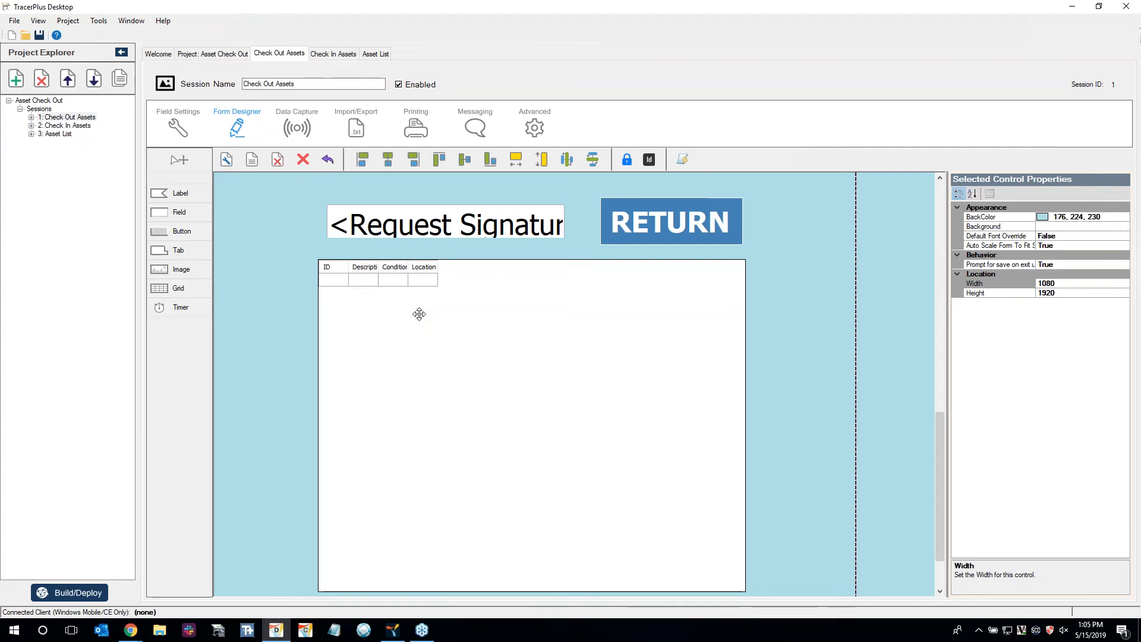
{"action": "scroll", "coordinate": [342, 293], "scroll_direction": "up", "scroll_amount": 10}
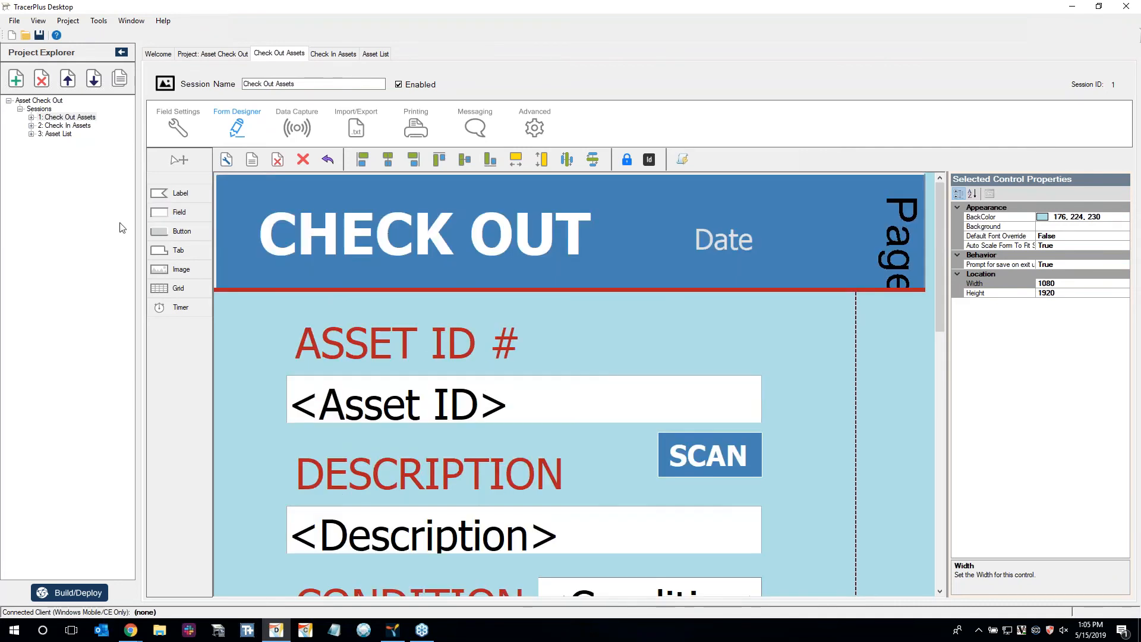
Review the Check In Assets session's form design, from its header down to the returning party, signature and grid
{"action": "left_click", "coordinate": [92, 127]}
{"action": "left_click", "coordinate": [249, 127]}
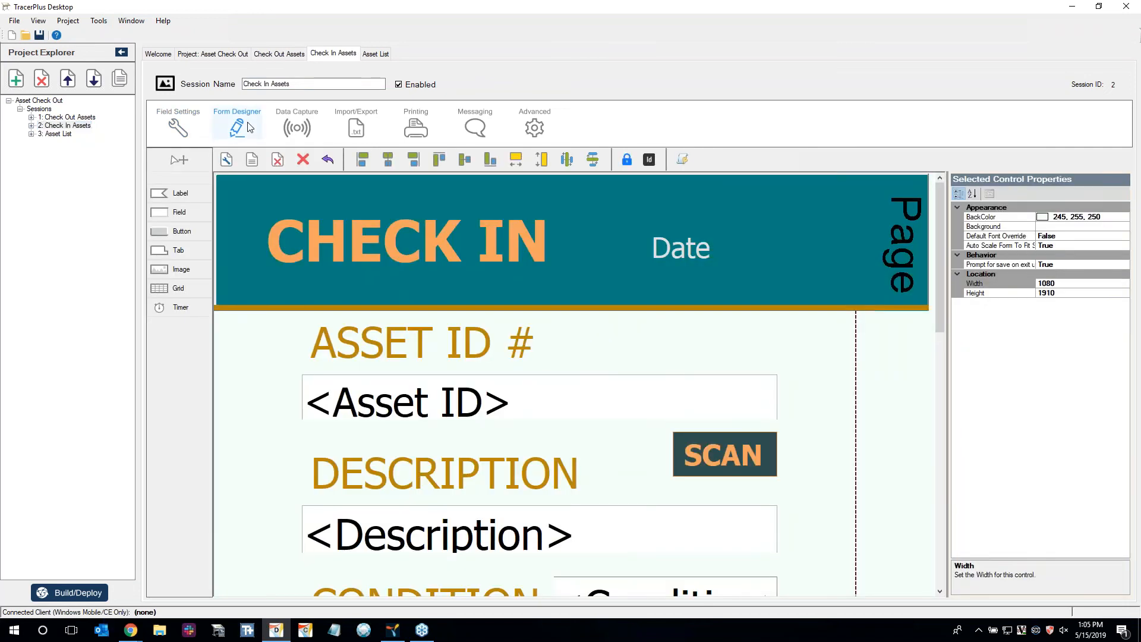
{"action": "scroll", "coordinate": [504, 346], "scroll_direction": "down", "scroll_amount": 5}
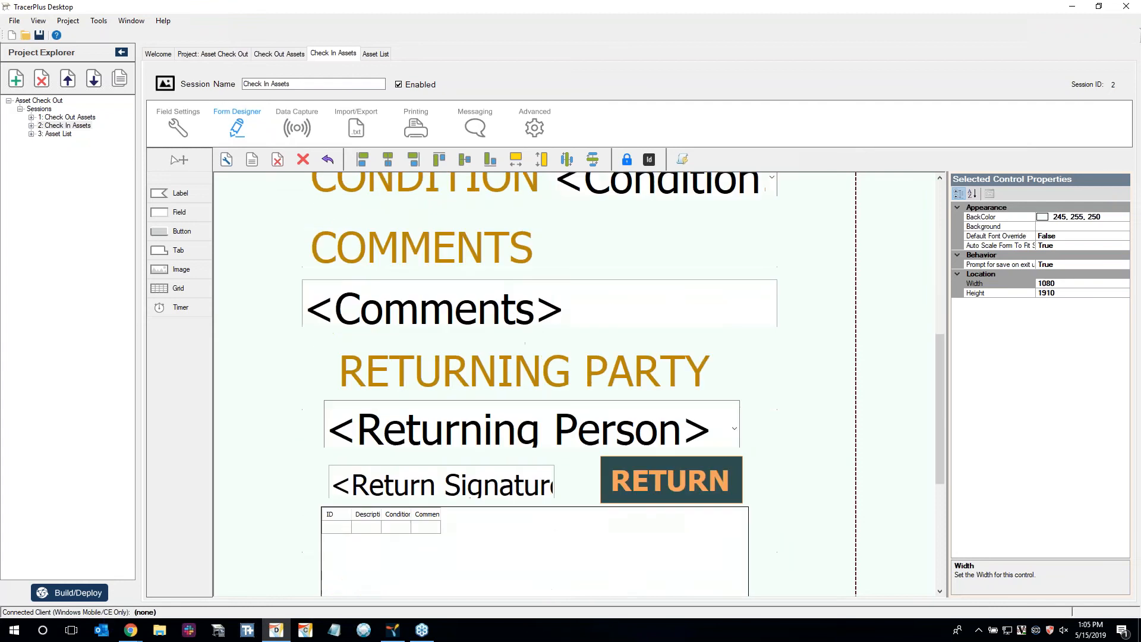
{"action": "scroll", "coordinate": [505, 347], "scroll_direction": "down", "scroll_amount": 2}
{"action": "scroll", "coordinate": [505, 346], "scroll_direction": "up", "scroll_amount": 2}
Review the Asset List session's form design, including its Asset ID and Description fields and its buttons
{"action": "left_click", "coordinate": [58, 133]}
{"action": "scroll", "coordinate": [461, 303], "scroll_direction": "down", "scroll_amount": 1}
{"action": "scroll", "coordinate": [461, 303], "scroll_direction": "up", "scroll_amount": 1}
{"action": "scroll", "coordinate": [573, 384], "scroll_direction": "down", "scroll_amount": 1}
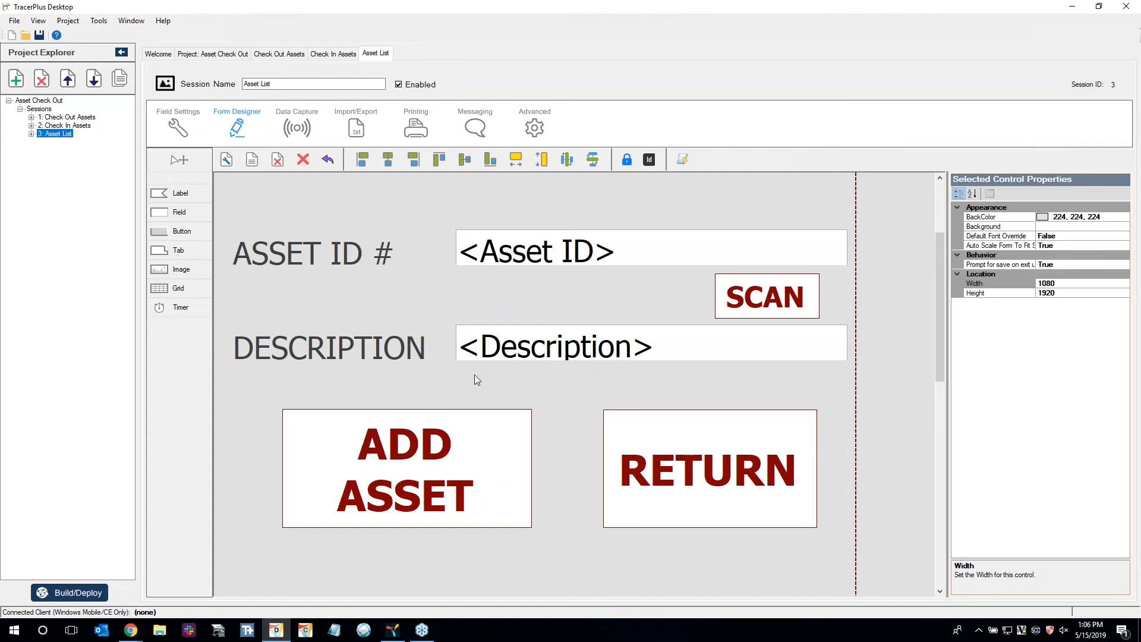
{"action": "left_click", "coordinate": [536, 391]}
{"action": "scroll", "coordinate": [536, 390], "scroll_direction": "up", "scroll_amount": 2}
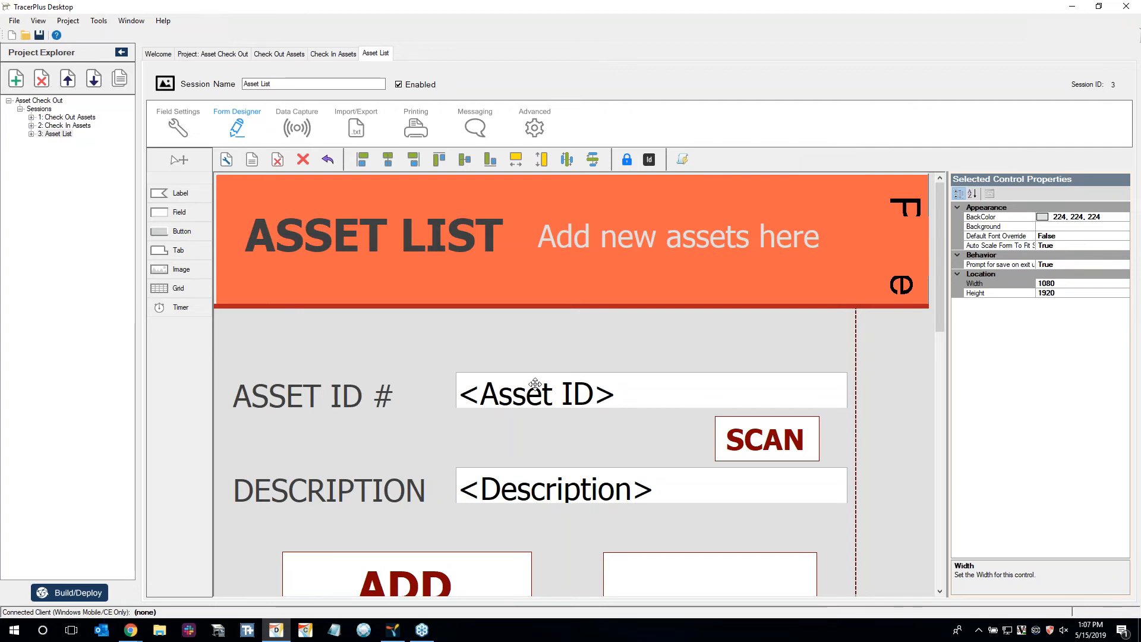
{"action": "scroll", "coordinate": [471, 432], "scroll_direction": "down", "scroll_amount": 3}
{"action": "scroll", "coordinate": [479, 365], "scroll_direction": "up", "scroll_amount": 3}
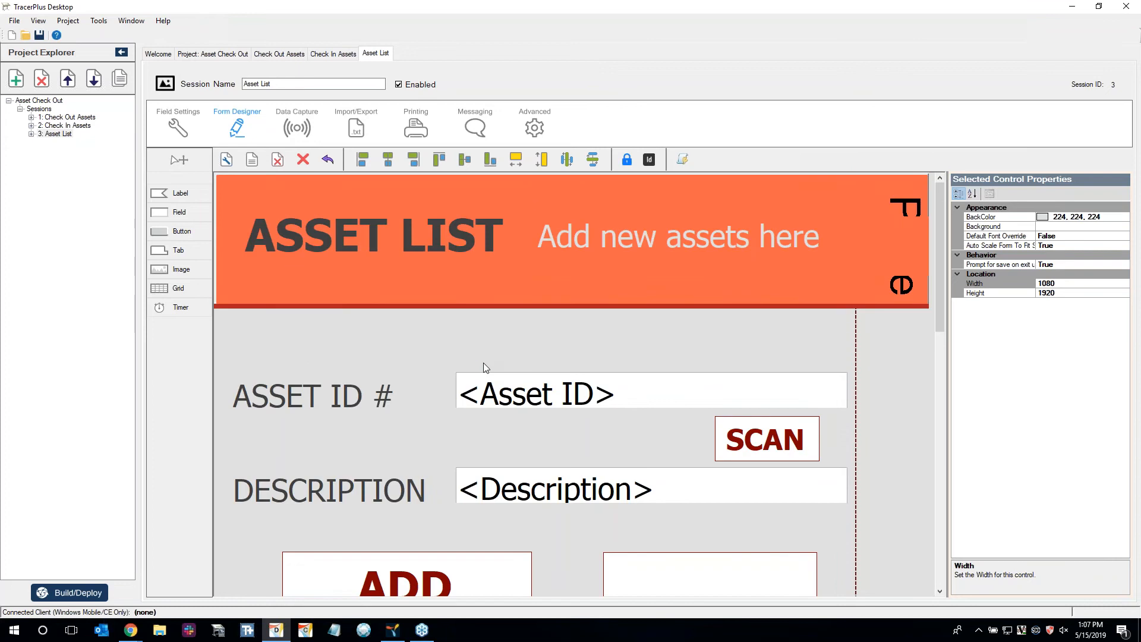
Return to the Check Out Assets form design and look over its fields again
{"action": "left_click", "coordinate": [87, 117]}
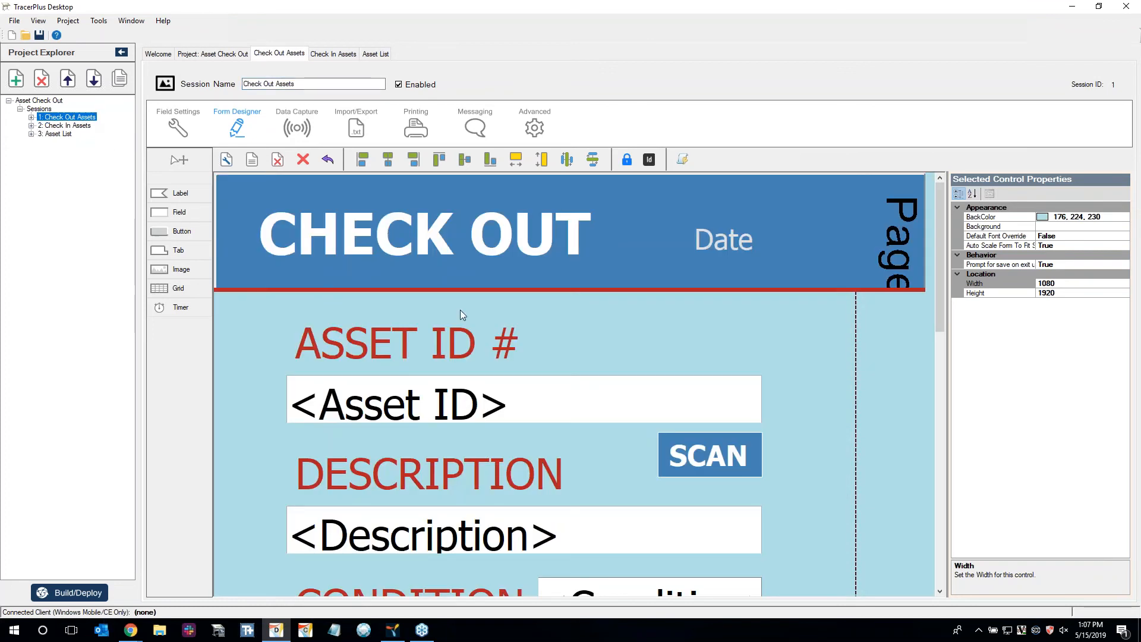
{"action": "scroll", "coordinate": [460, 309], "scroll_direction": "down", "scroll_amount": 3}
{"action": "scroll", "coordinate": [460, 309], "scroll_direction": "down", "scroll_amount": 3}
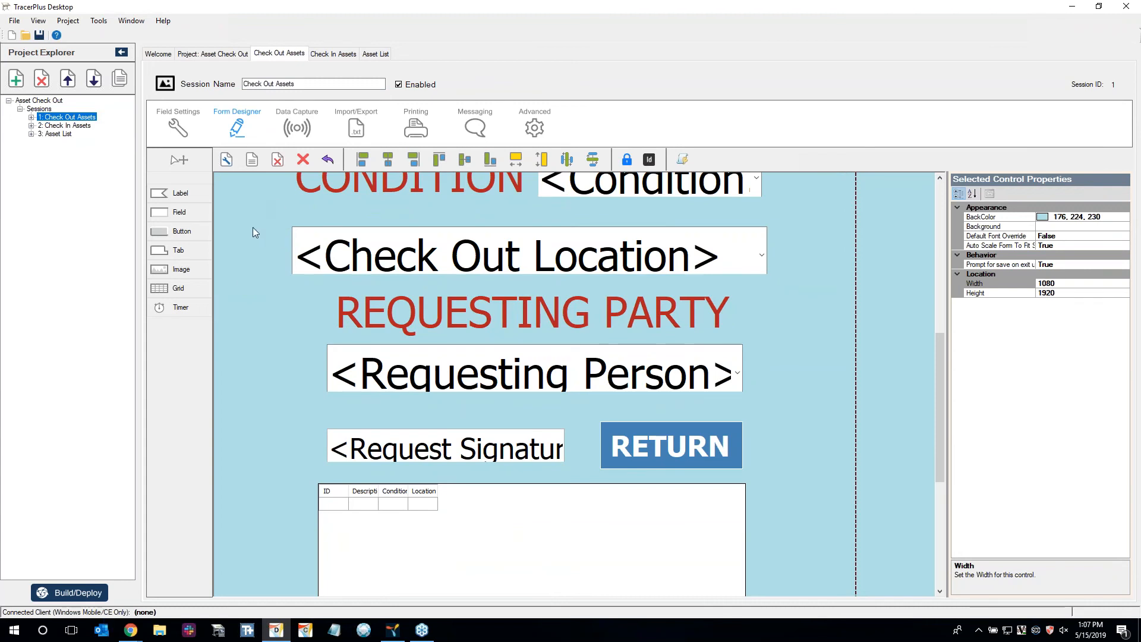
{"action": "scroll", "coordinate": [262, 243], "scroll_direction": "up", "scroll_amount": 5}
{"action": "scroll", "coordinate": [264, 246], "scroll_direction": "up", "scroll_amount": 2}
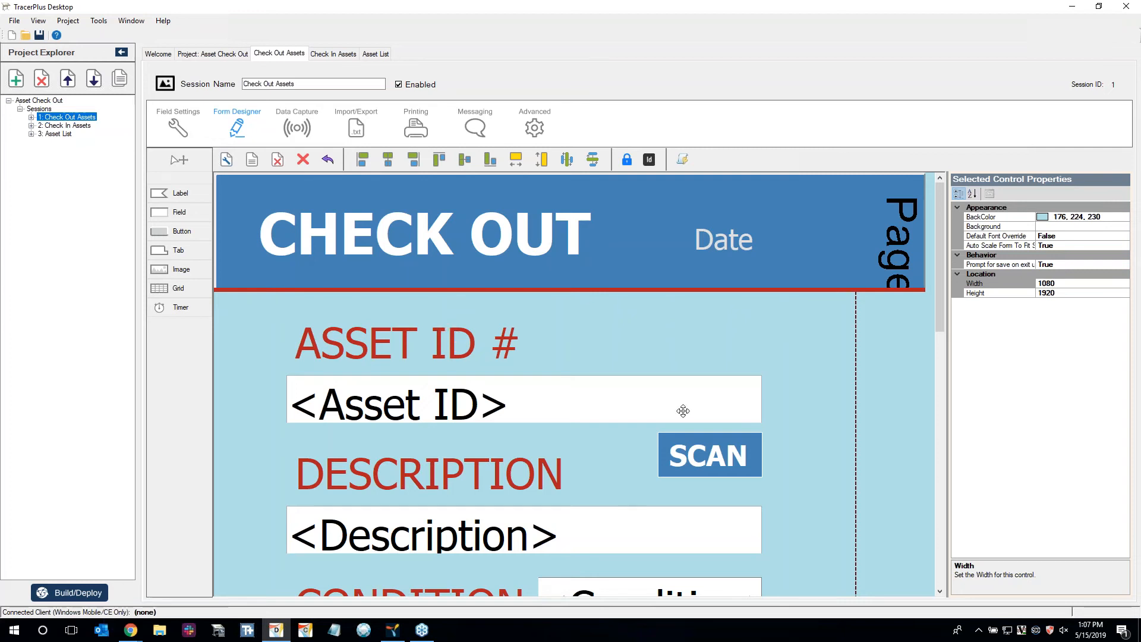
Switch to TracerPlus PC to view the Asset Check Out project's home screen, then return to TracerPlus Desktop
{"action": "left_click", "coordinate": [395, 635]}
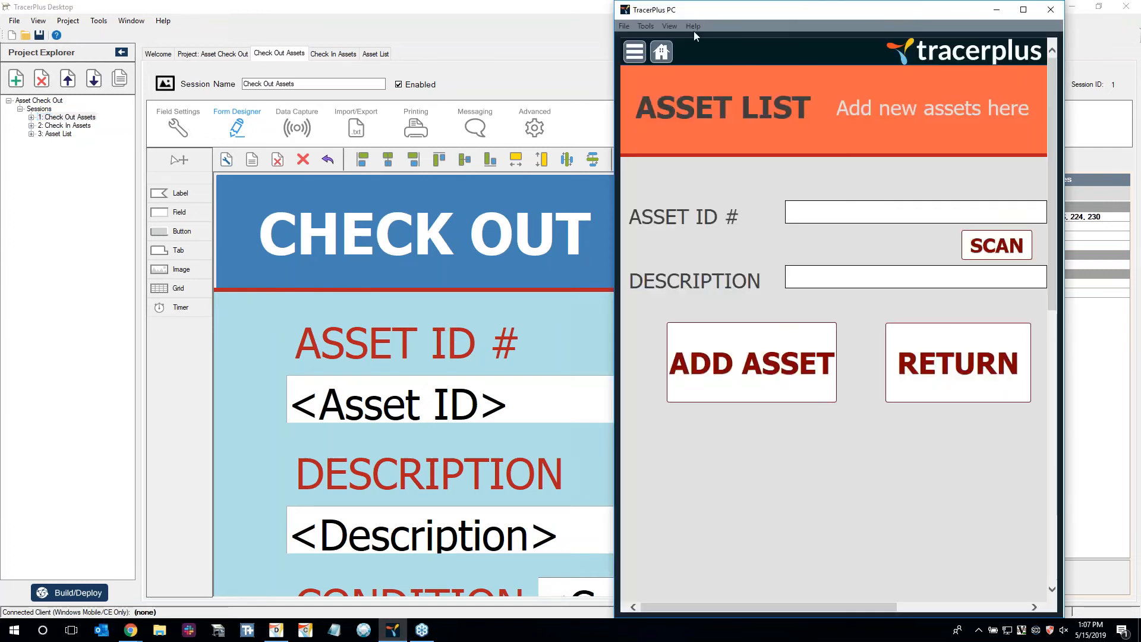
{"action": "left_click", "coordinate": [657, 54]}
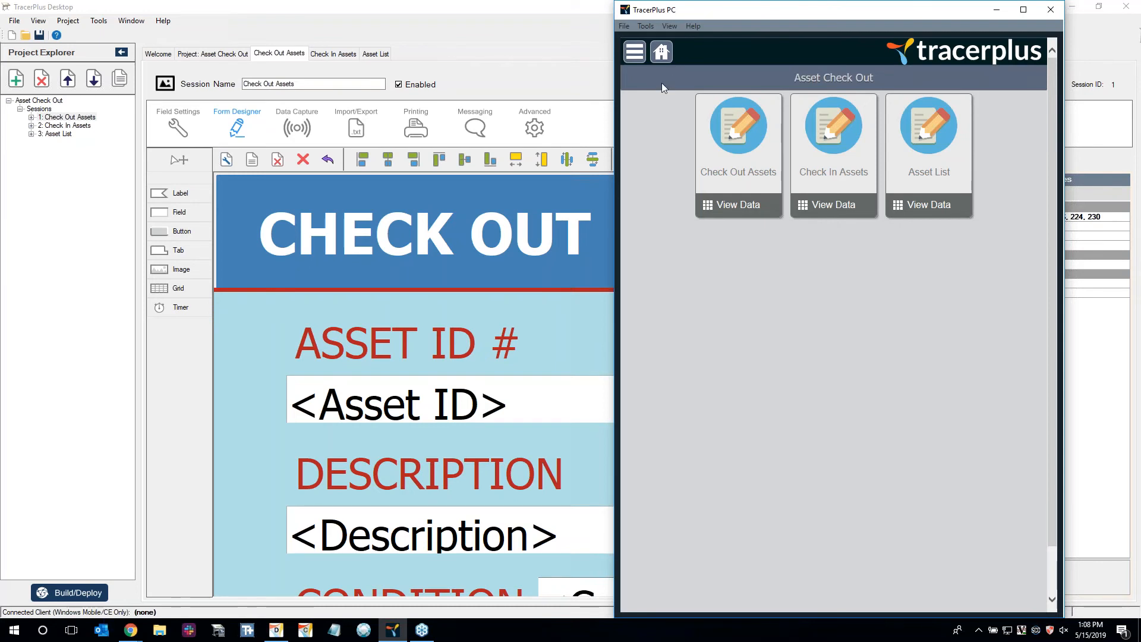
{"action": "left_click", "coordinate": [487, 66]}
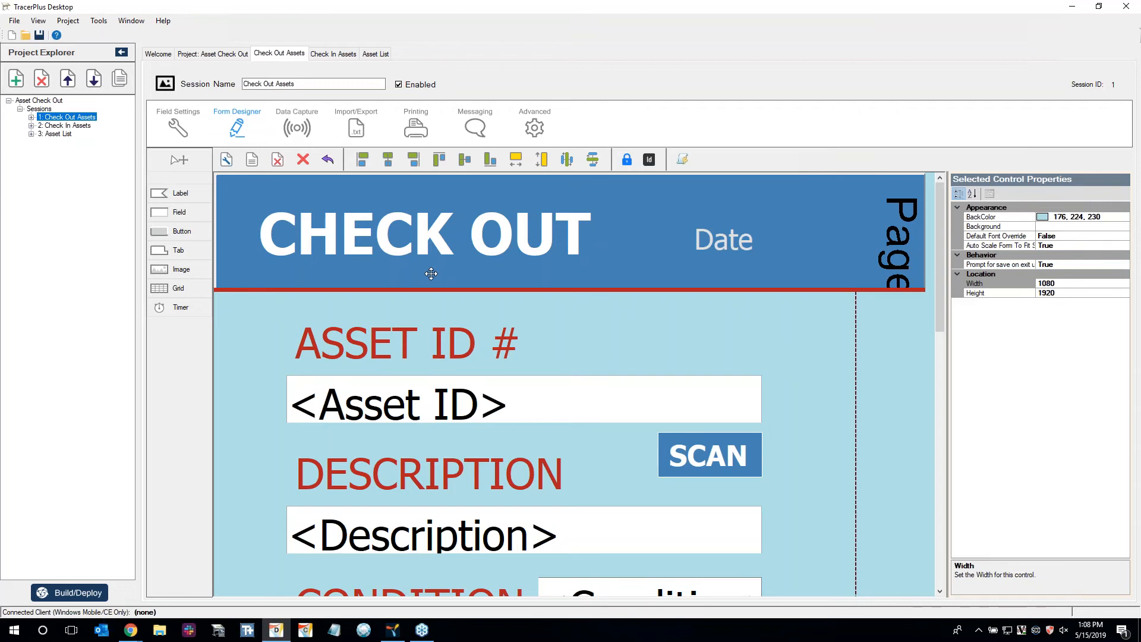
{"action": "left_click", "coordinate": [394, 629]}
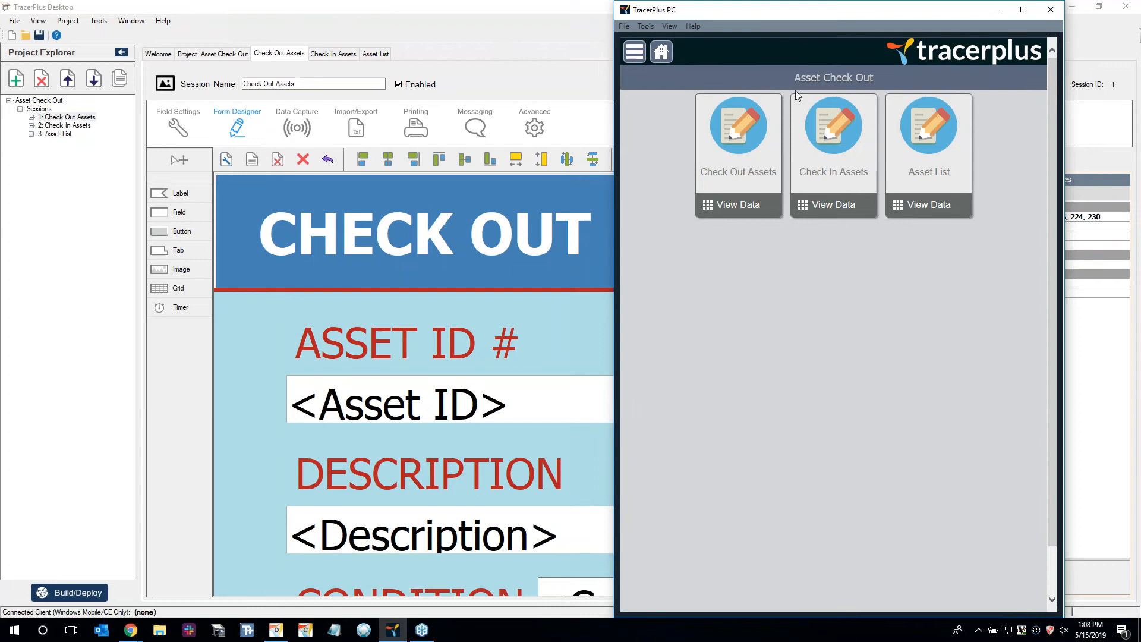
{"action": "left_click", "coordinate": [131, 412]}
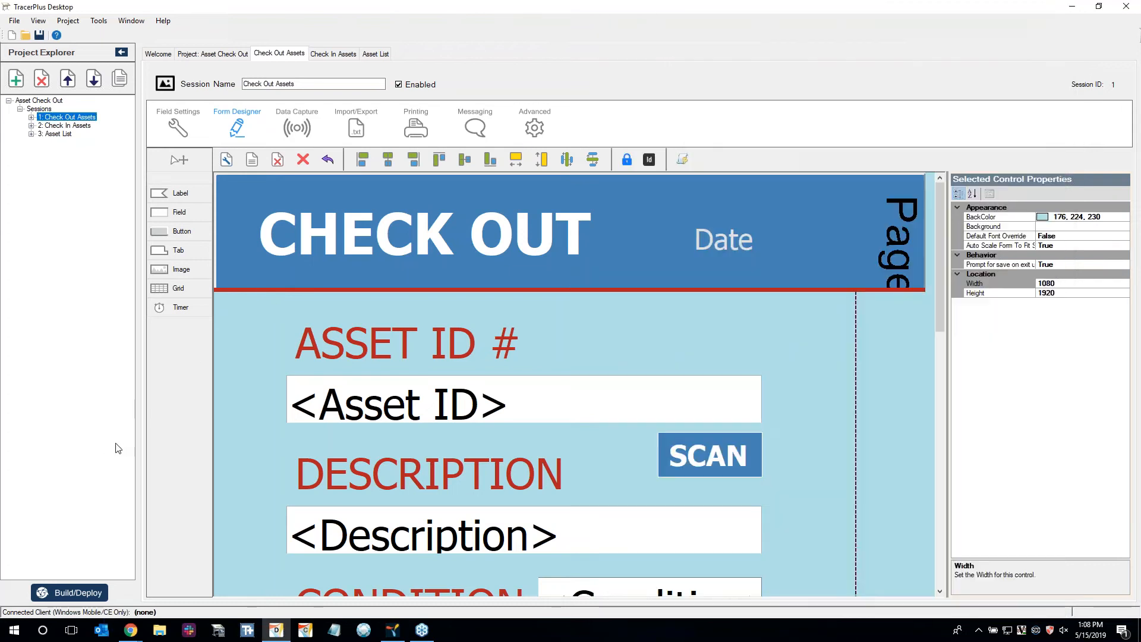
Build and deploy the project for Android using the Deploy Server, saving it to the Deploy Server Manager
{"action": "left_click", "coordinate": [81, 599]}
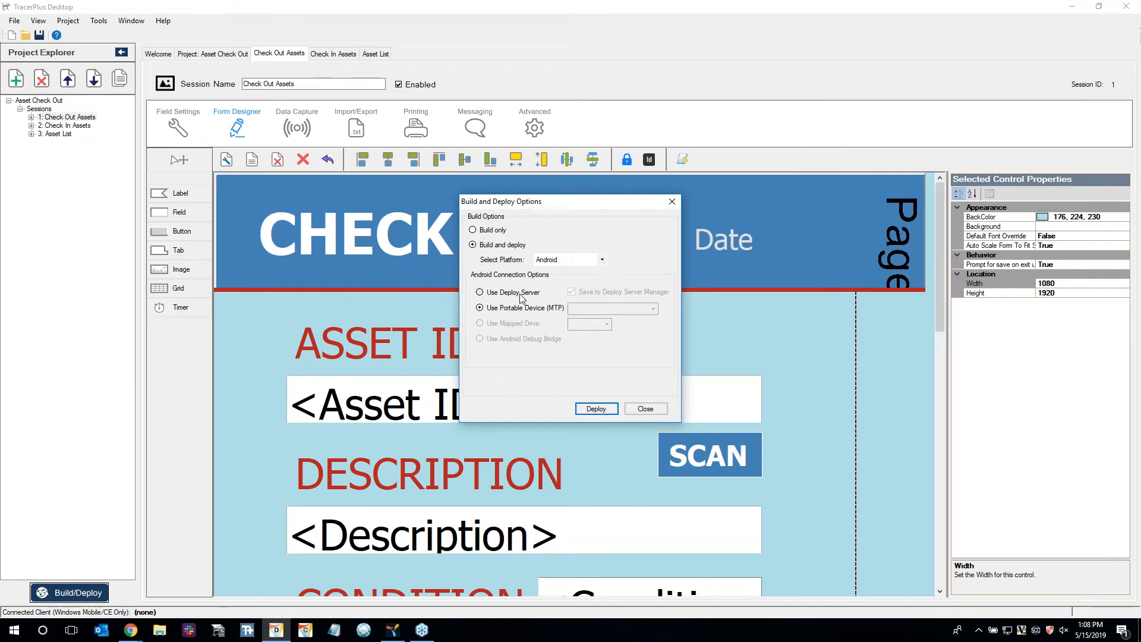
{"action": "left_click", "coordinate": [520, 294]}
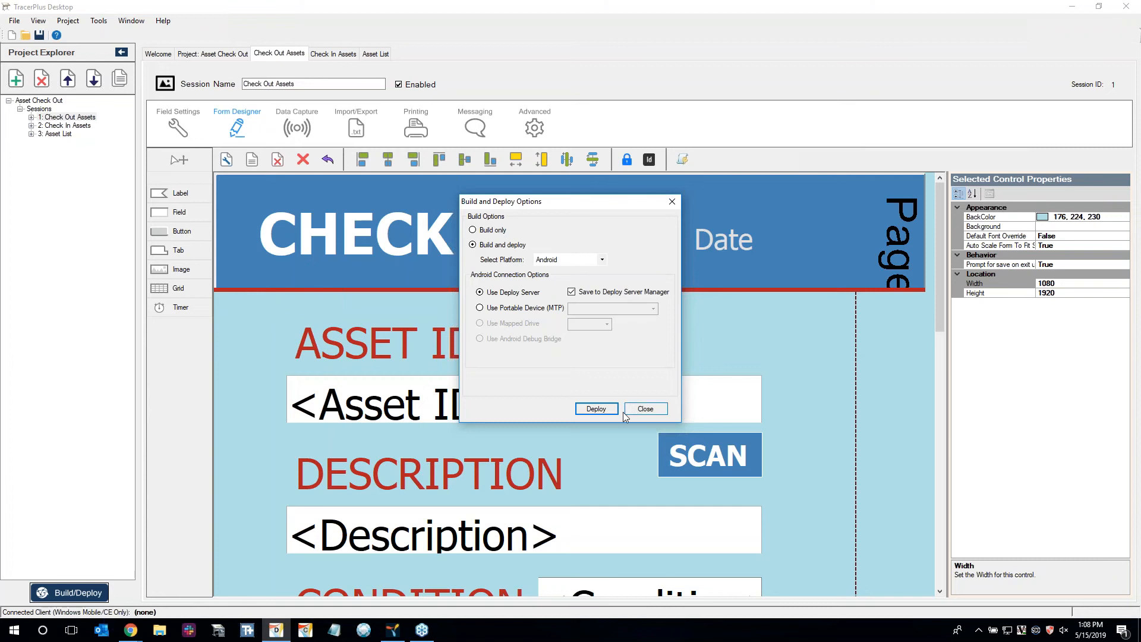
{"action": "left_click", "coordinate": [596, 408]}
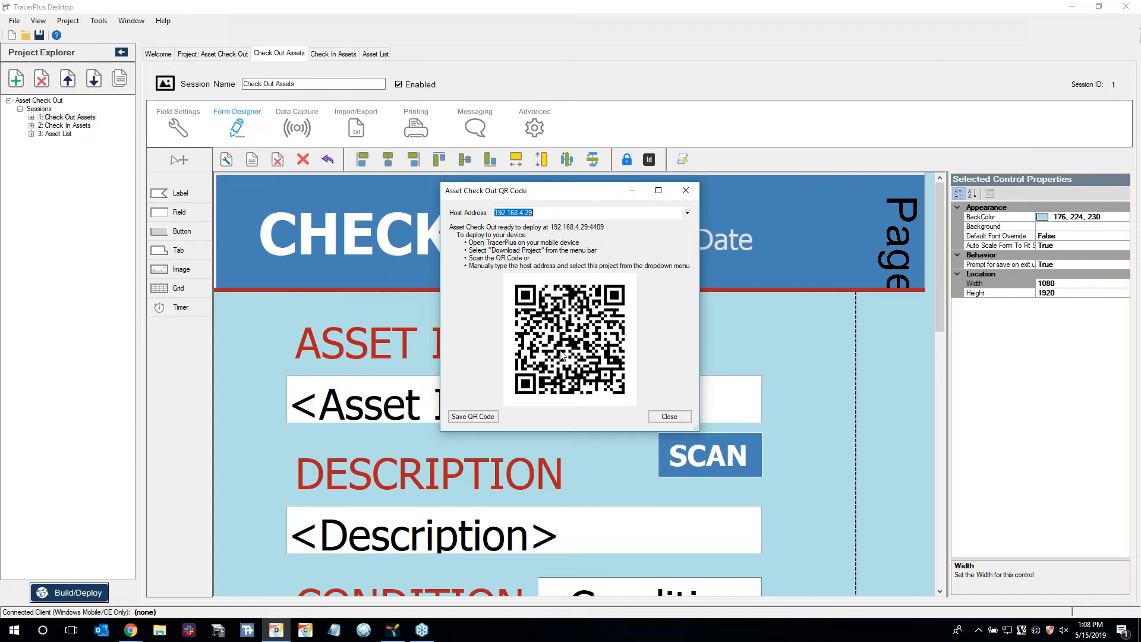
Switch to TracerPlus PC, download the Asset Check Out project from the deploy address, and refresh the client to load it
{"action": "left_click", "coordinate": [393, 630]}
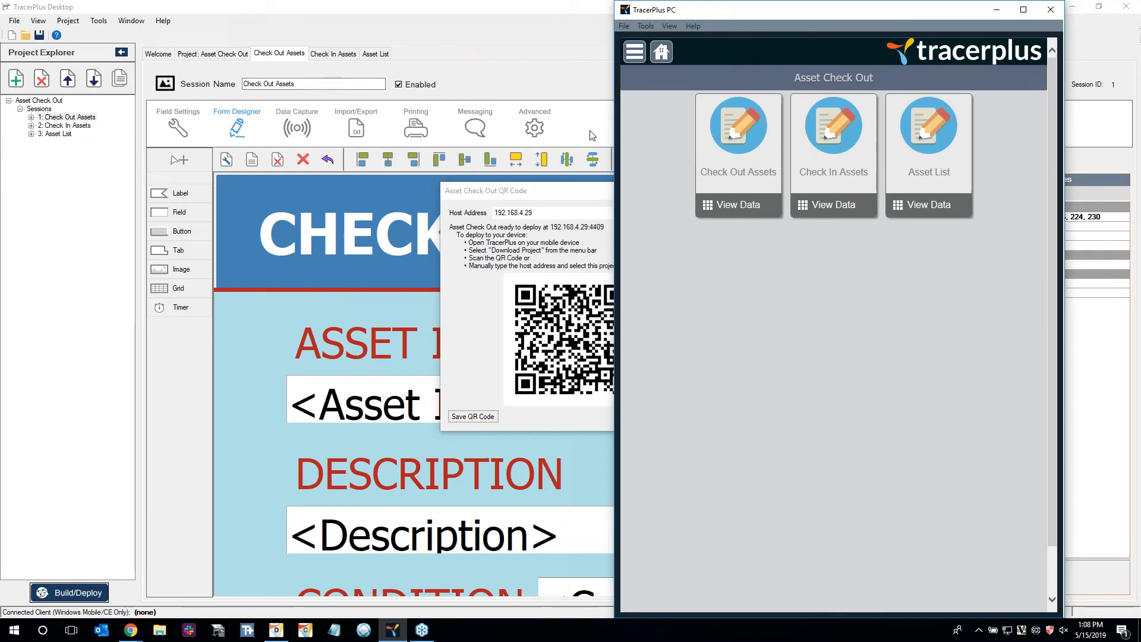
{"action": "left_click", "coordinate": [635, 53]}
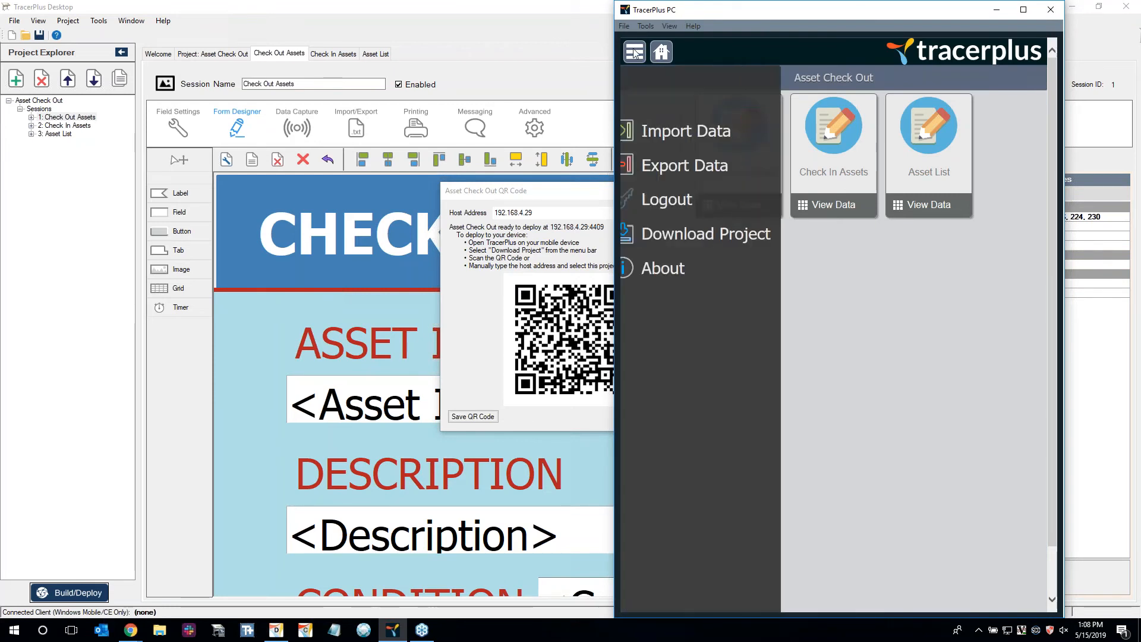
{"action": "left_click", "coordinate": [713, 233]}
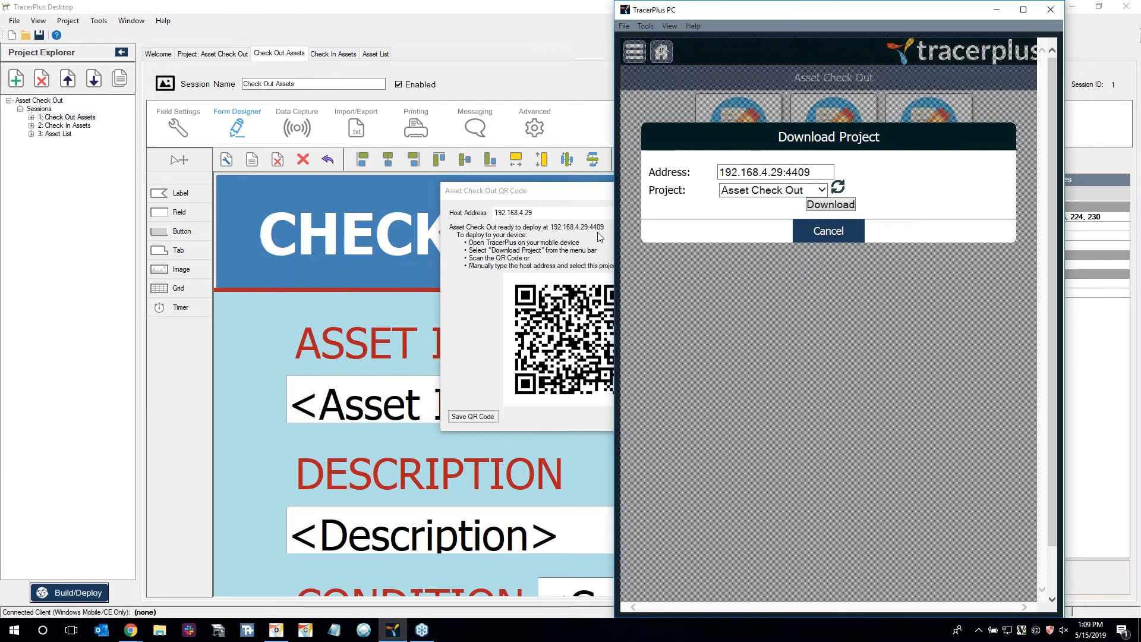
{"action": "left_click", "coordinate": [838, 188]}
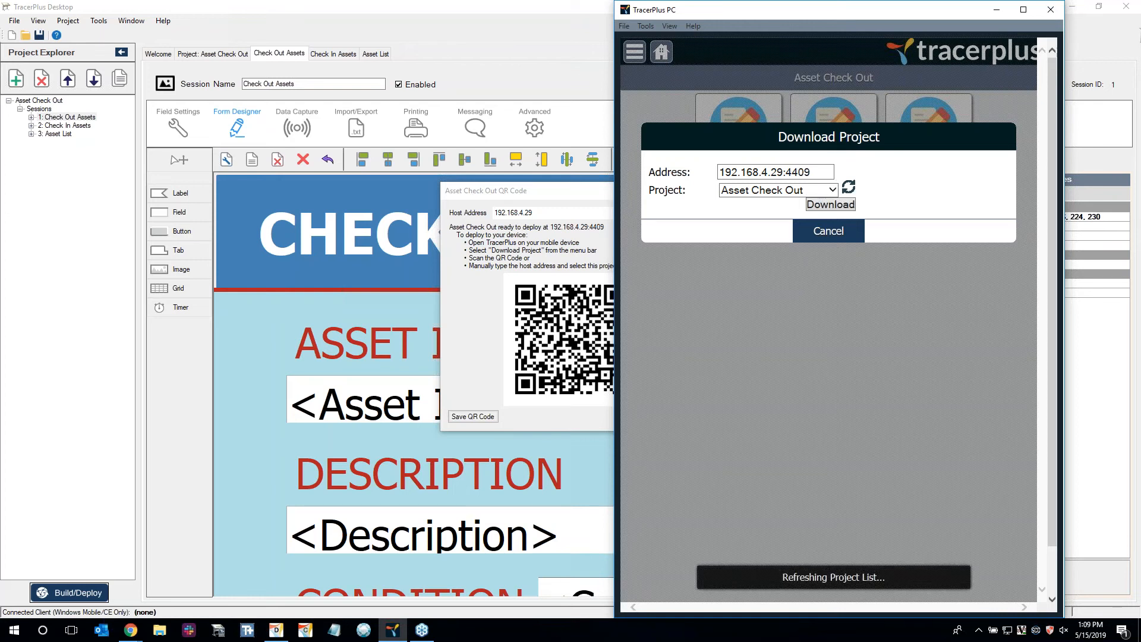
{"action": "left_click", "coordinate": [832, 190]}
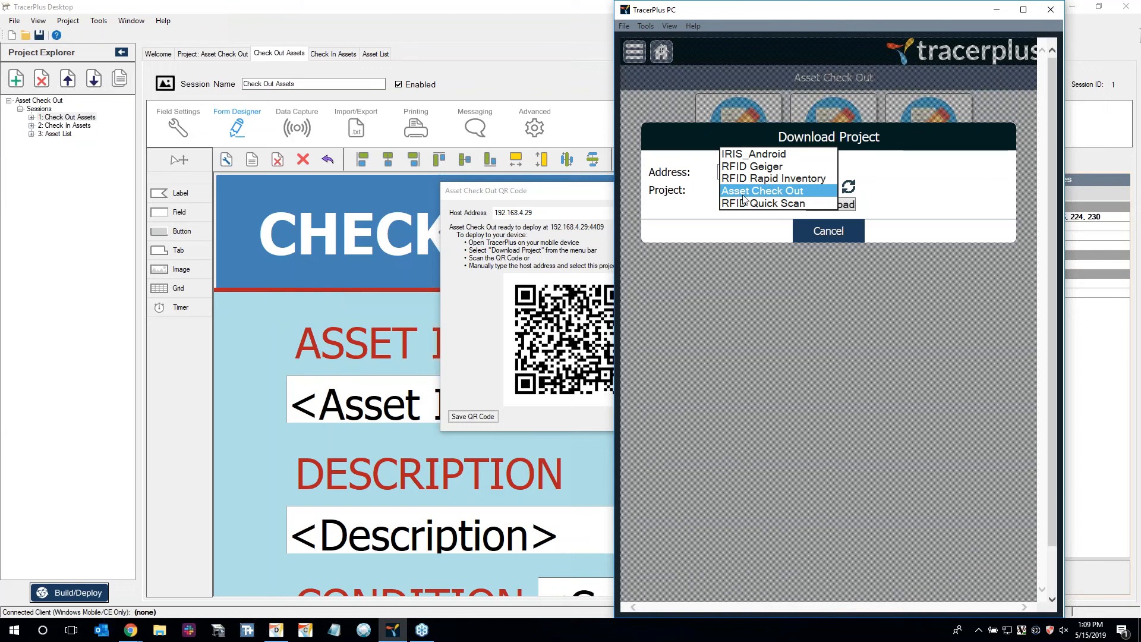
{"action": "left_click", "coordinate": [797, 191]}
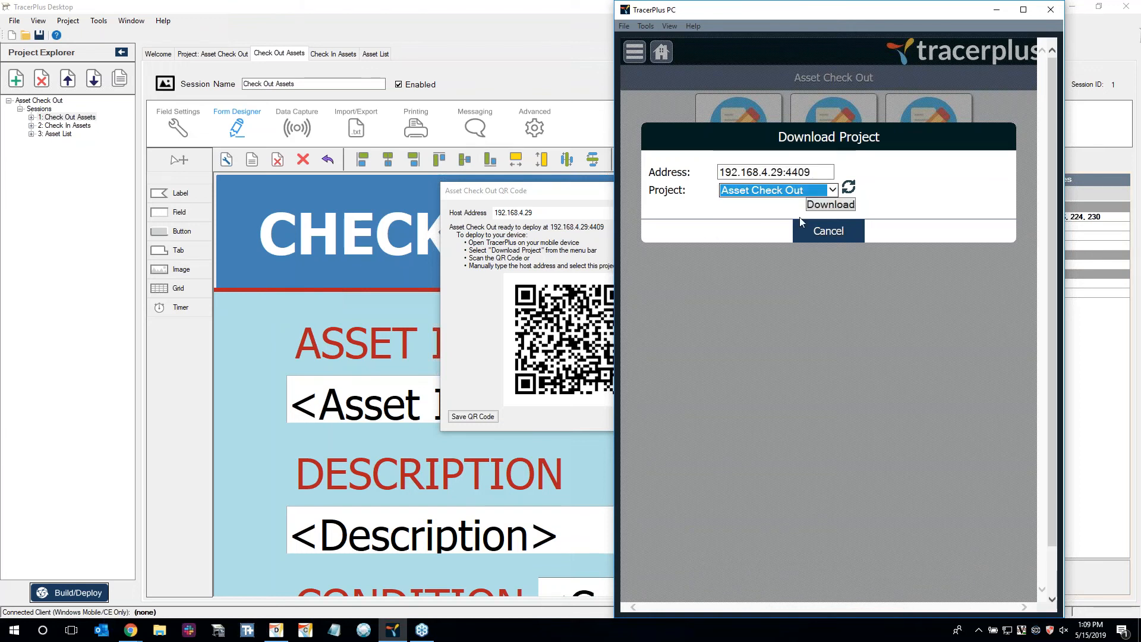
{"action": "left_click", "coordinate": [826, 208]}
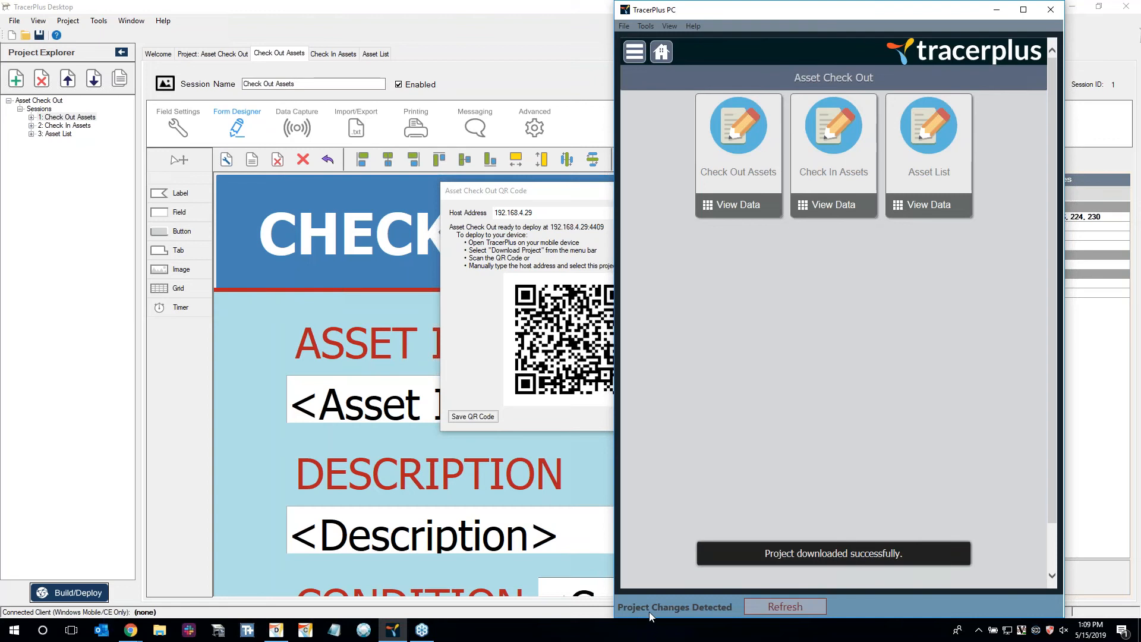
{"action": "left_click", "coordinate": [784, 606]}
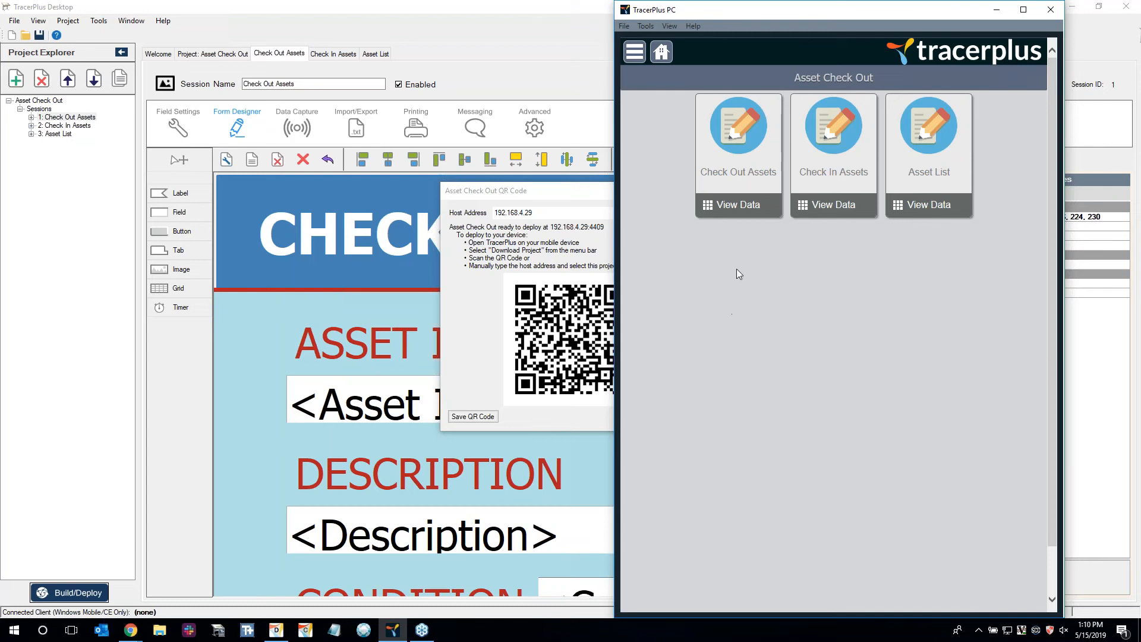
Open the Check Out Assets session in the client and compare it with its form design, closing the deployment dialogs
{"action": "left_click", "coordinate": [750, 138]}
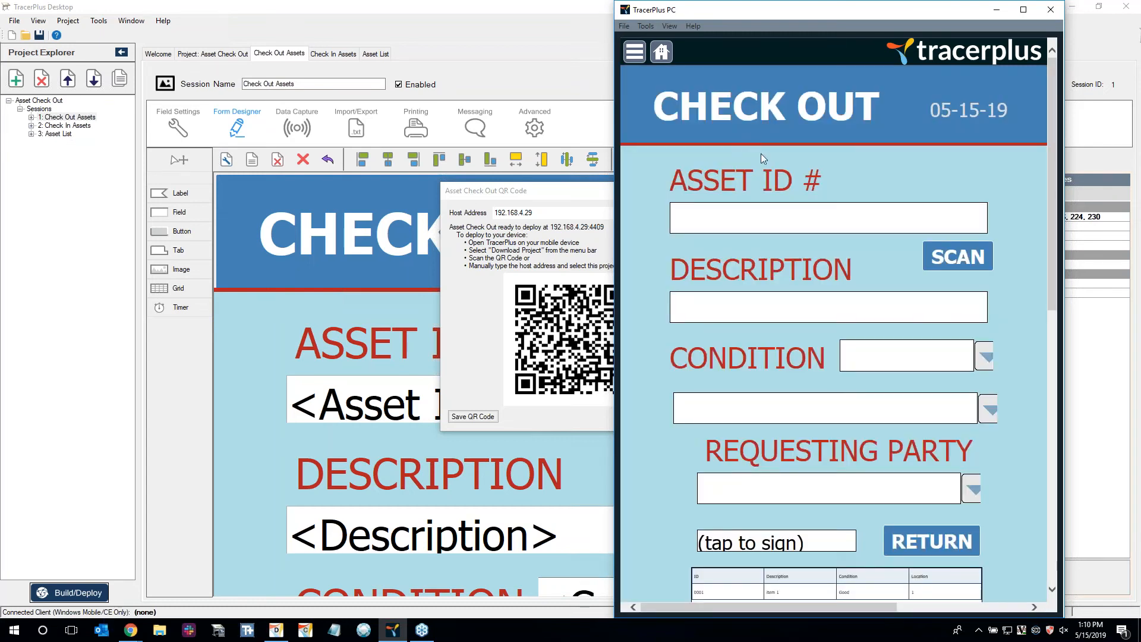
{"action": "left_click_drag", "start_coordinate": [1053, 135], "coordinate": [407, 389]}
{"action": "left_click", "coordinate": [301, 276]}
{"action": "left_click", "coordinate": [661, 414]}
{"action": "left_click", "coordinate": [645, 408]}
{"action": "left_click_drag", "start_coordinate": [932, 225], "coordinate": [954, 252]}
{"action": "left_click", "coordinate": [392, 630]}
{"action": "scroll", "coordinate": [899, 285], "scroll_direction": "down", "scroll_amount": 5}
{"action": "scroll", "coordinate": [902, 302], "scroll_direction": "up", "scroll_amount": 8}
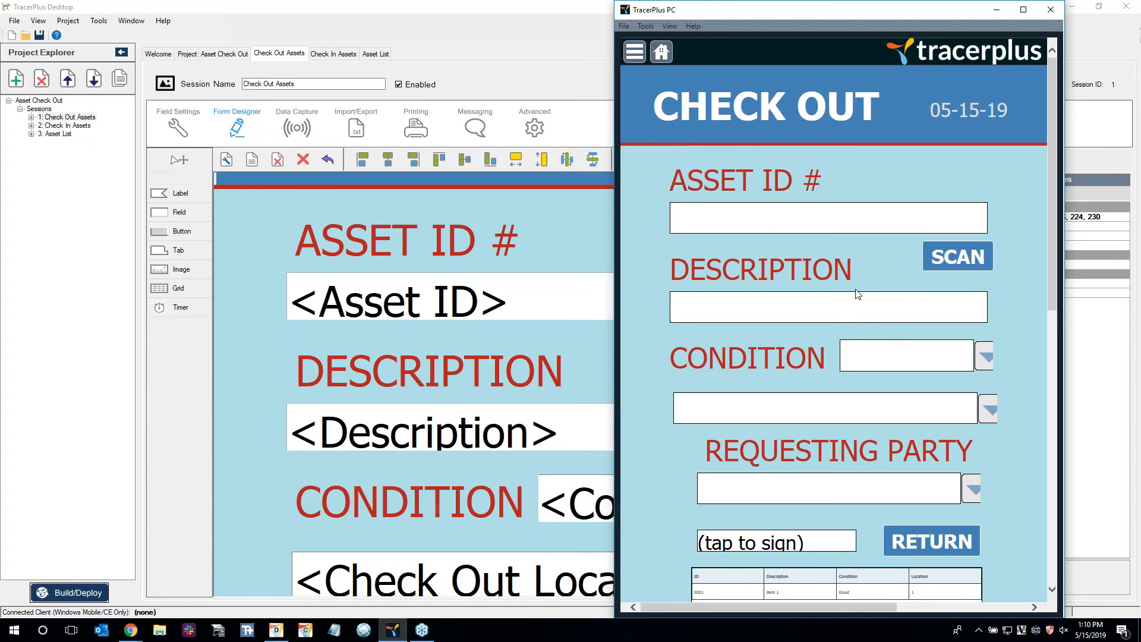
Open the Check In Assets session in the client and compare it with its form design in TracerPlus Desktop
{"action": "left_click", "coordinate": [661, 51]}
{"action": "left_click", "coordinate": [833, 142]}
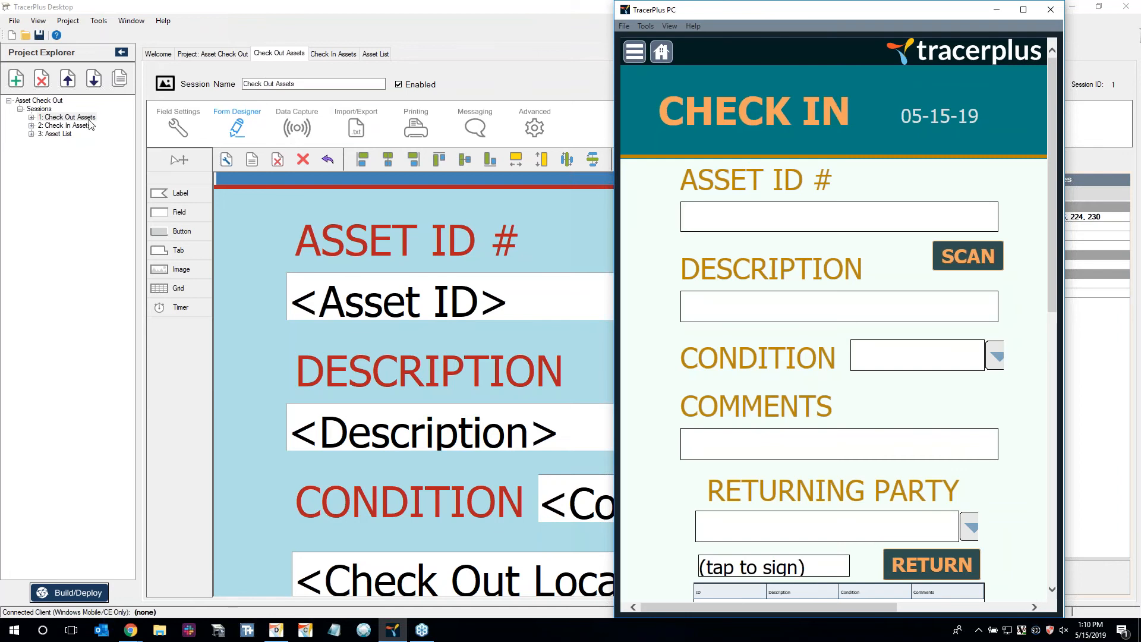
{"action": "left_click", "coordinate": [67, 134]}
{"action": "left_click", "coordinate": [67, 125]}
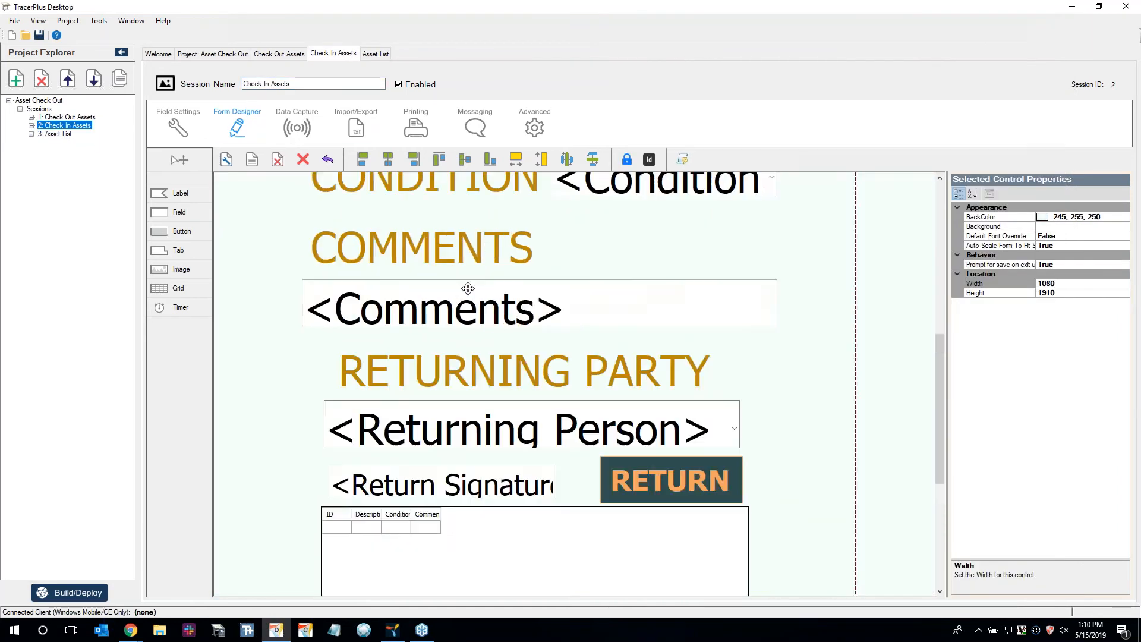
{"action": "scroll", "coordinate": [377, 327], "scroll_direction": "up", "scroll_amount": 10}
View the Asset List form design, then switch to TracerPlus PC and open the Asset List session for comparison
{"action": "left_click", "coordinate": [375, 53]}
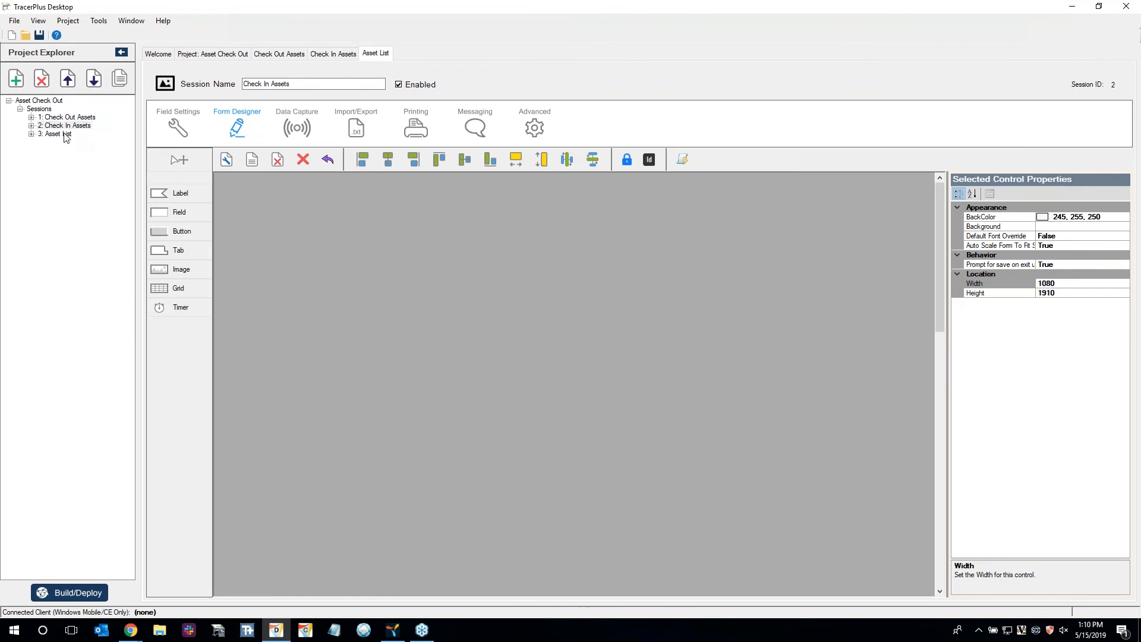
{"action": "scroll", "coordinate": [536, 300], "scroll_direction": "down", "scroll_amount": 5}
{"action": "scroll", "coordinate": [537, 301], "scroll_direction": "up", "scroll_amount": 5}
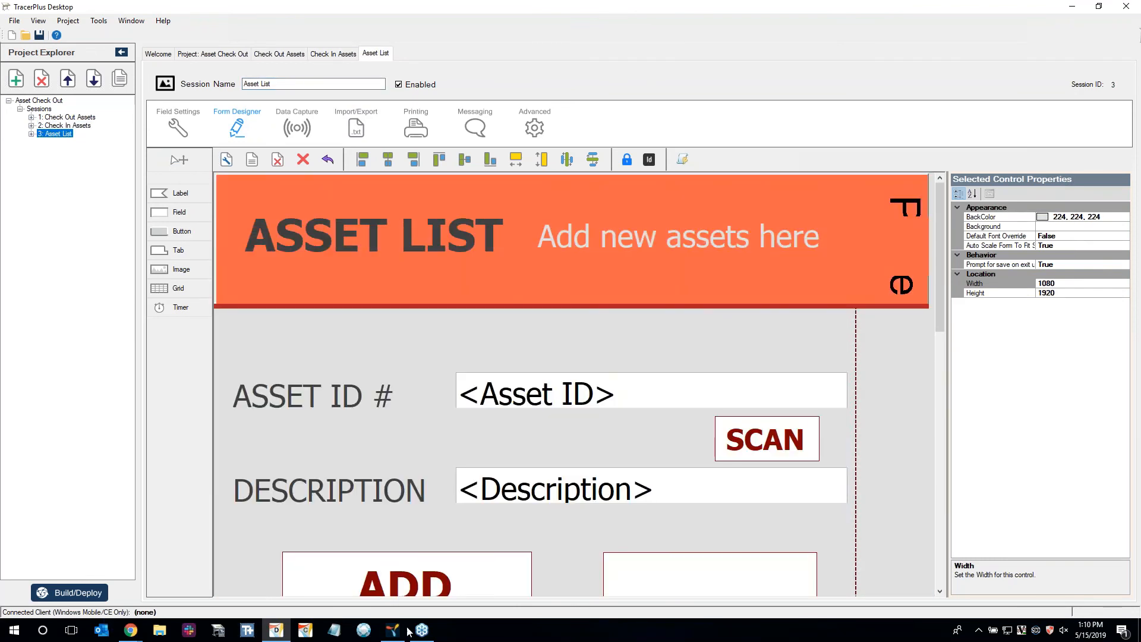
{"action": "left_click", "coordinate": [393, 629]}
{"action": "left_click", "coordinate": [661, 52]}
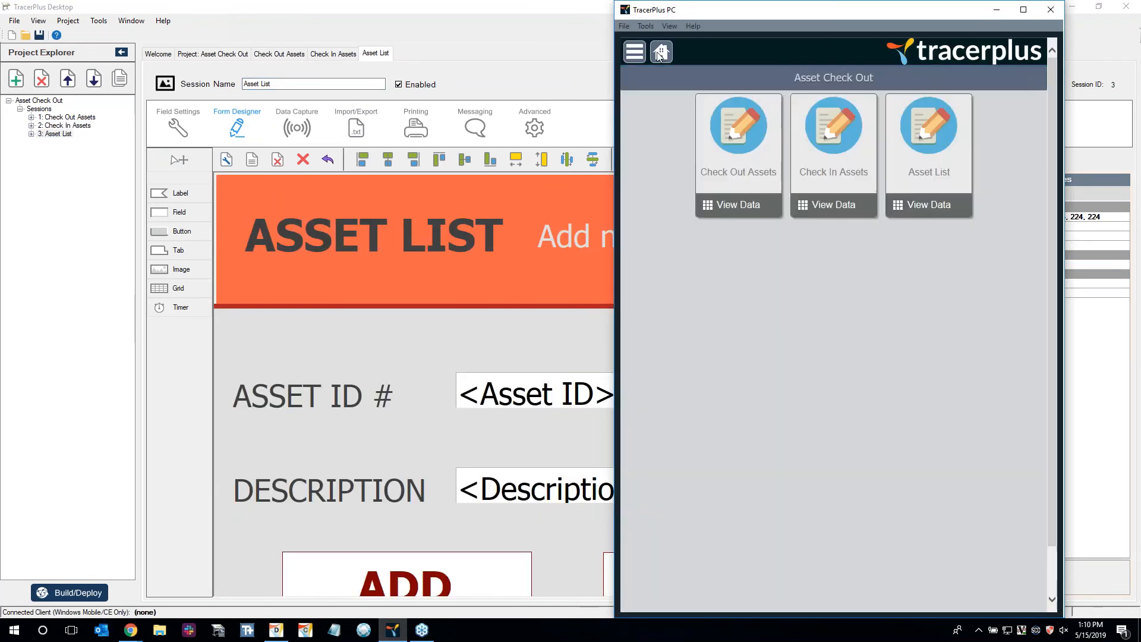
{"action": "left_click", "coordinate": [958, 131]}
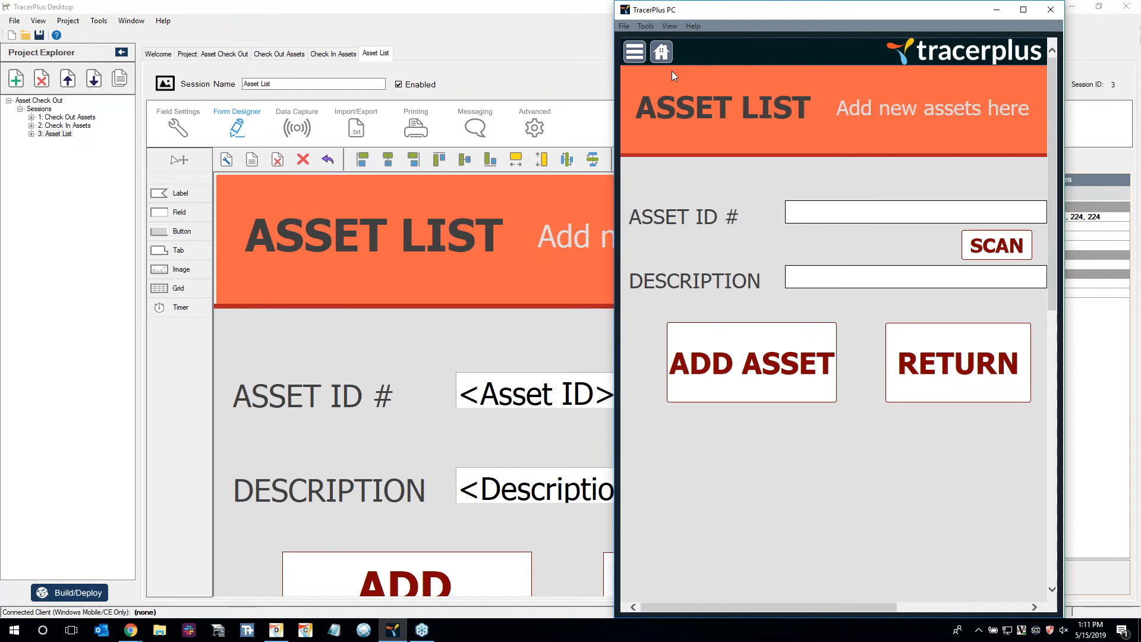
Delete all existing records from the Asset List session's data in the client
{"action": "left_click", "coordinate": [660, 53]}
{"action": "left_click", "coordinate": [896, 204]}
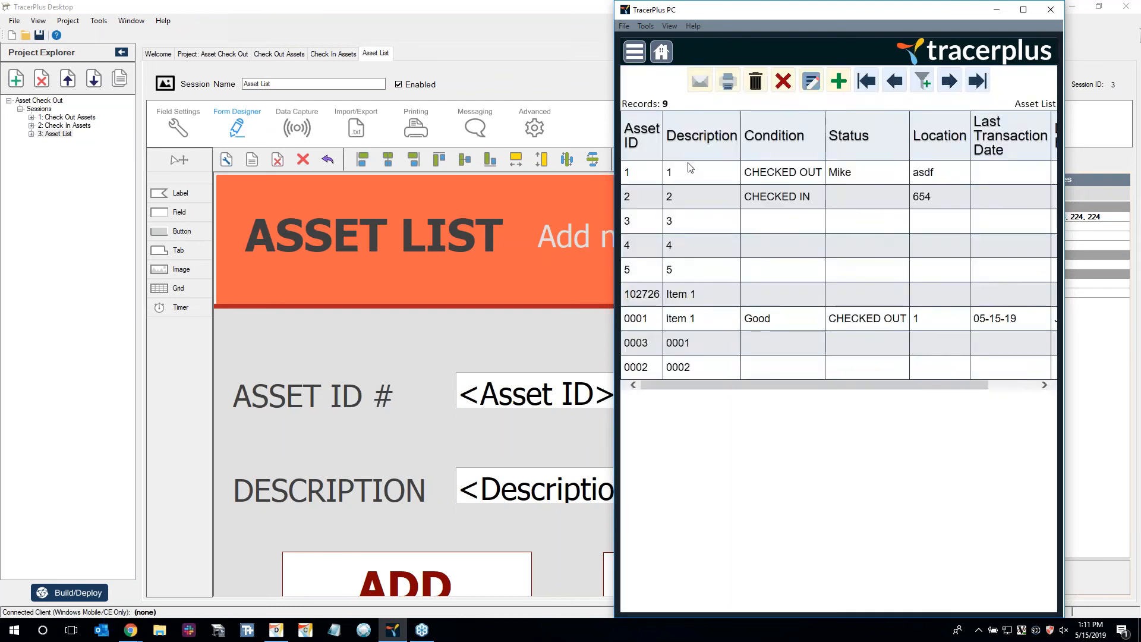
{"action": "left_click", "coordinate": [755, 81]}
{"action": "left_click", "coordinate": [805, 183]}
{"action": "left_click", "coordinate": [661, 52]}
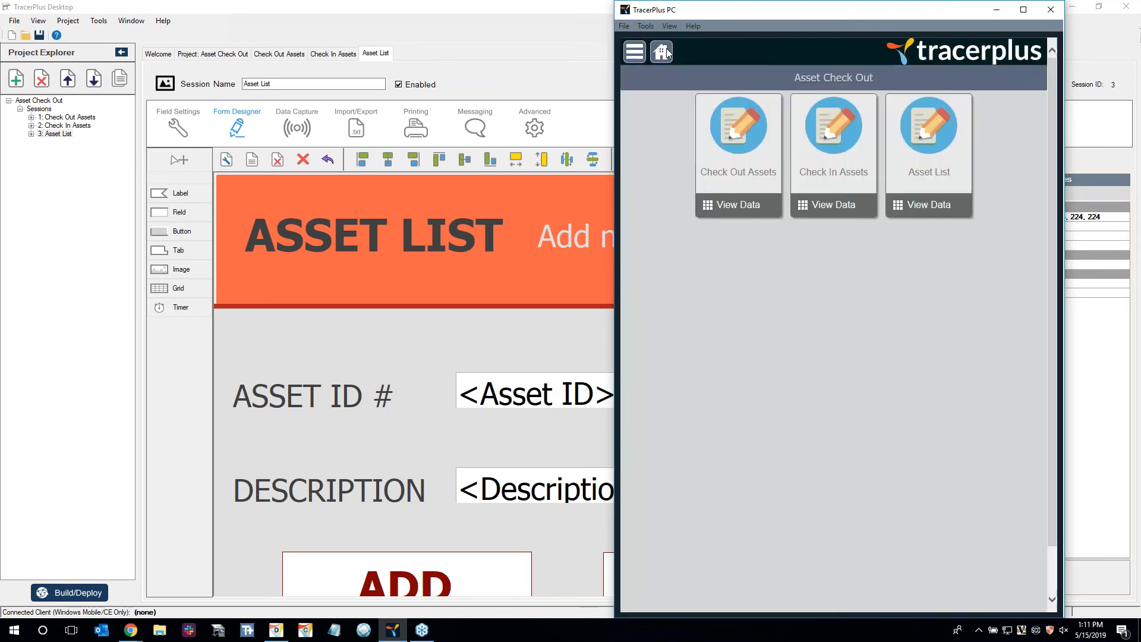
Delete all records from the Check In Assets and Check Out Assets sessions, returning to the project's home screen
{"action": "left_click", "coordinate": [821, 213]}
{"action": "left_click", "coordinate": [756, 81]}
{"action": "left_click", "coordinate": [808, 183]}
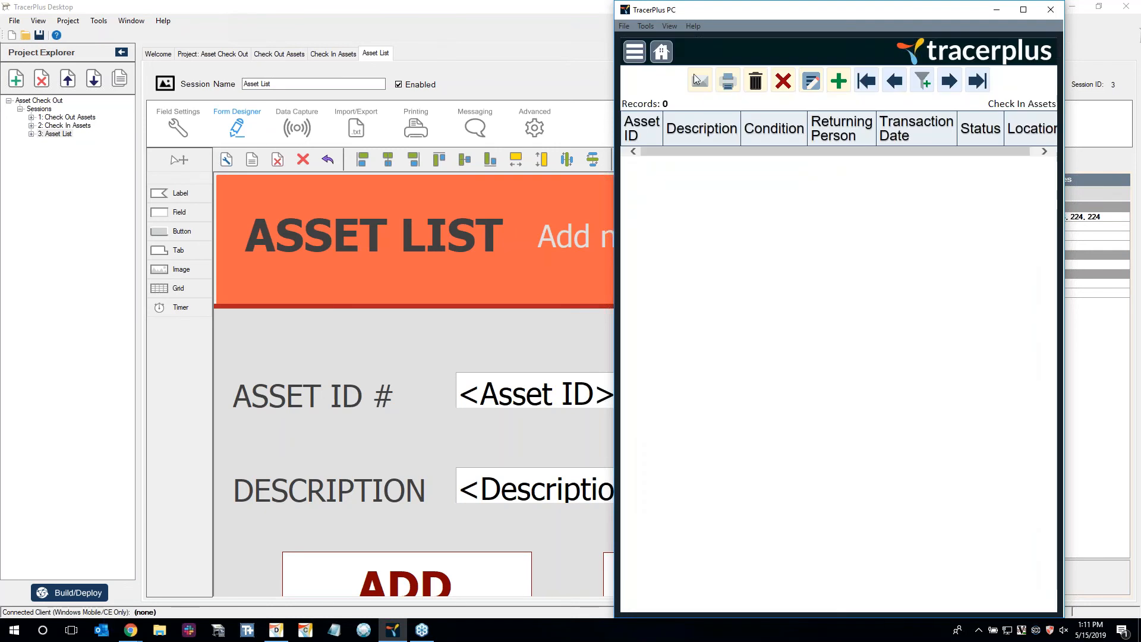
{"action": "left_click", "coordinate": [661, 52]}
{"action": "left_click", "coordinate": [742, 204]}
{"action": "left_click", "coordinate": [755, 81]}
{"action": "left_click", "coordinate": [805, 183]}
{"action": "left_click", "coordinate": [661, 53]}
Add an asset with ID 0001 and description "Item 1" in the Asset List session
{"action": "left_click", "coordinate": [908, 142]}
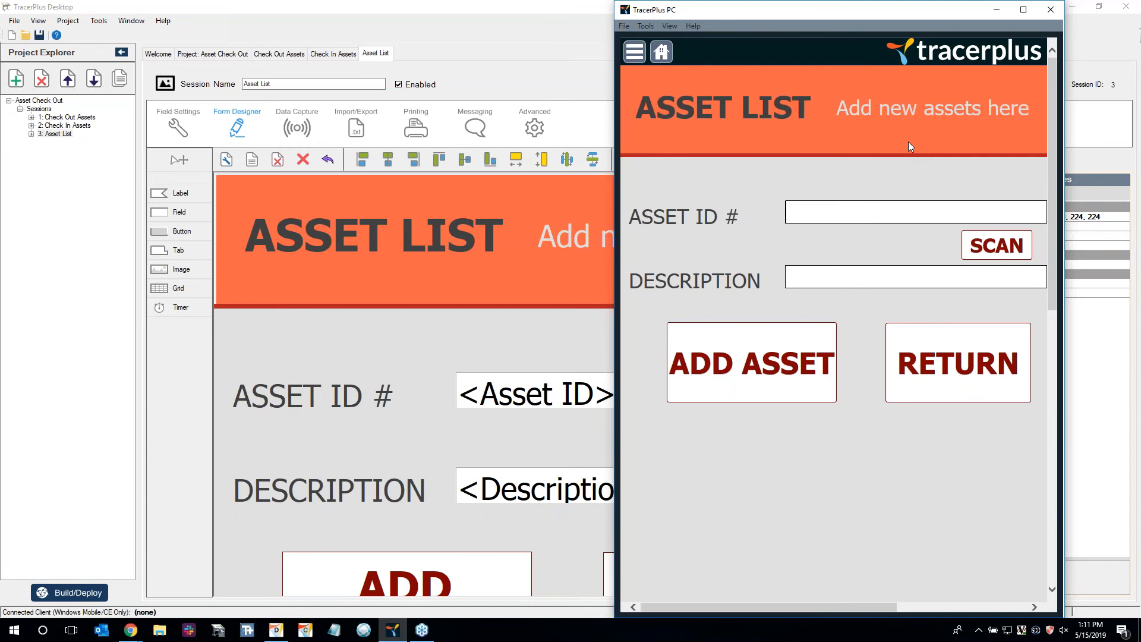
{"action": "type", "text": "0001"}
{"action": "type", "text": "Item 1"}
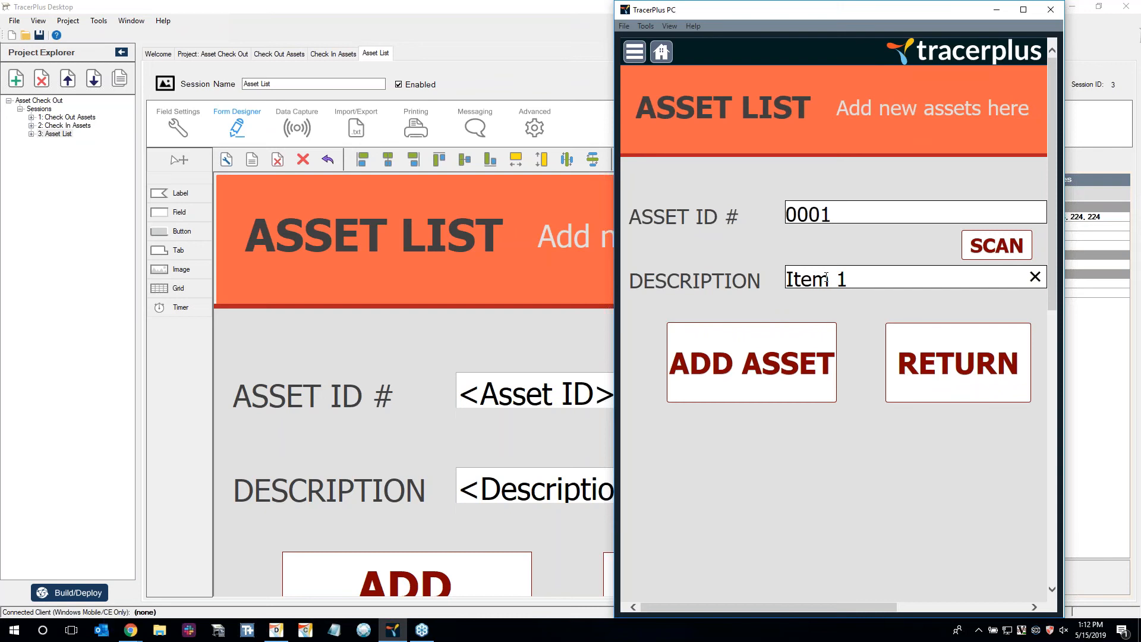
{"action": "left_click", "coordinate": [802, 344]}
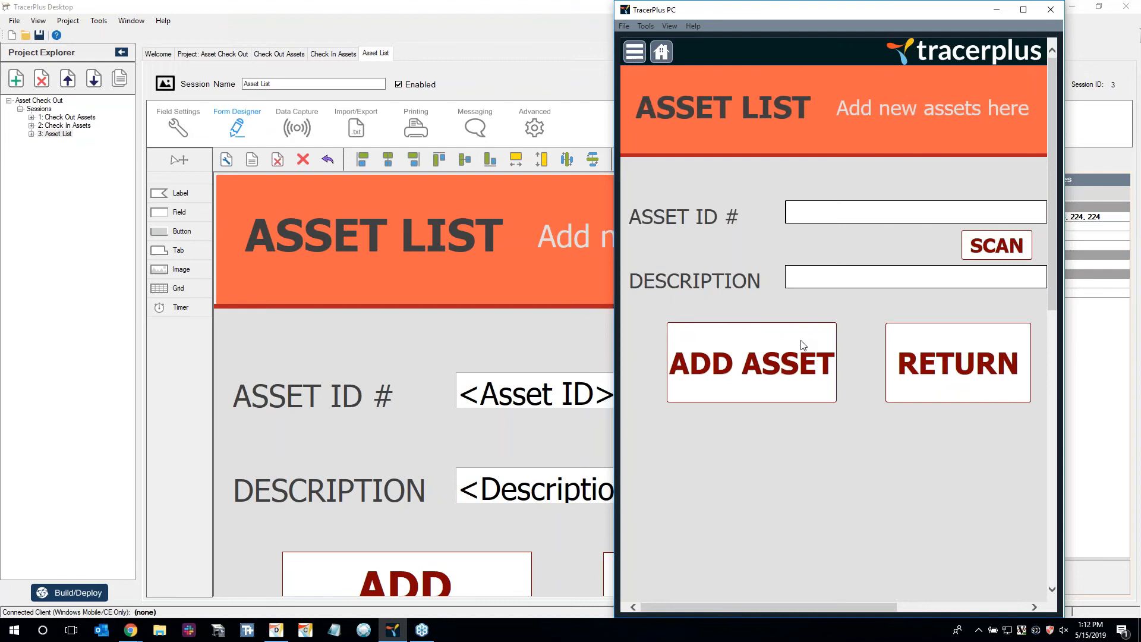
Add a second asset with ID 0002 and description "Item 2"
{"action": "type", "text": "0002"}
{"action": "key", "text": "Return"}
{"action": "type", "text": "item"}
{"action": "key", "text": "BackSpace"}
{"action": "key", "text": "BackSpace"}
{"action": "key", "text": "BackSpace"}
{"action": "key", "text": "BackSpace"}
{"action": "type", "text": "Item 2"}
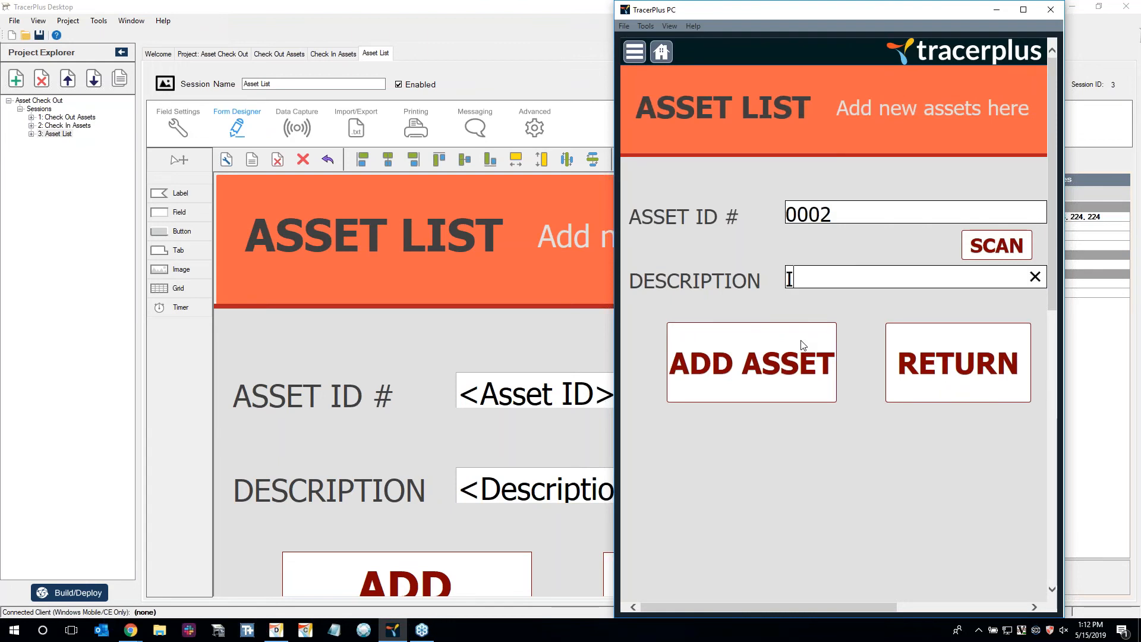
{"action": "left_click", "coordinate": [803, 345]}
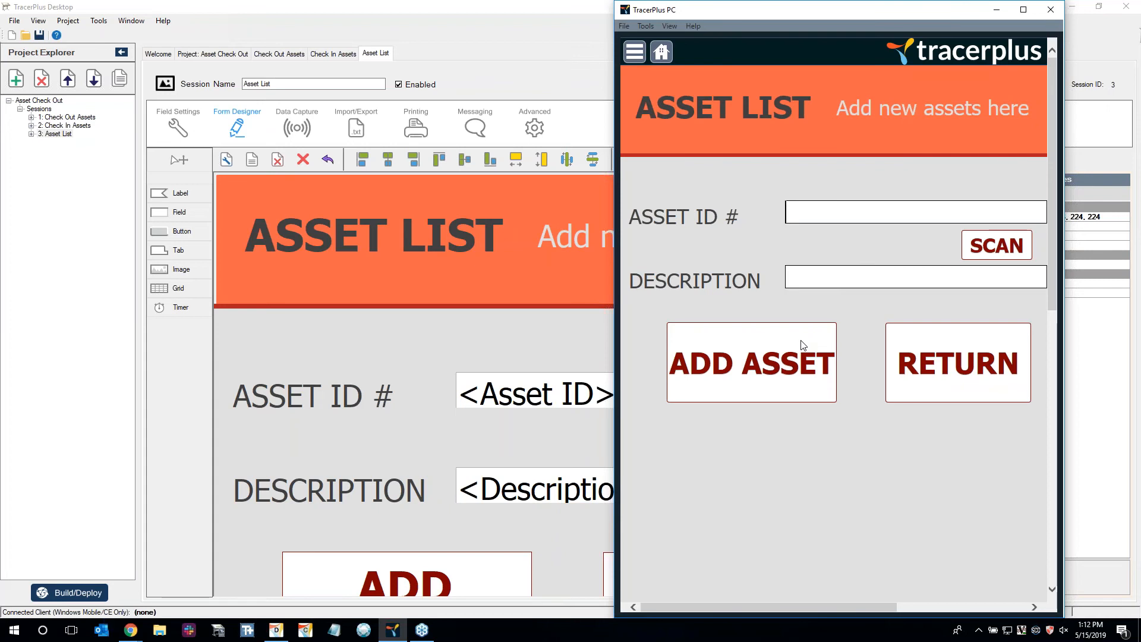
Add a third asset with ID 0003 and description "Item 3"
{"action": "type", "text": "0003"}
{"action": "key", "text": "Return"}
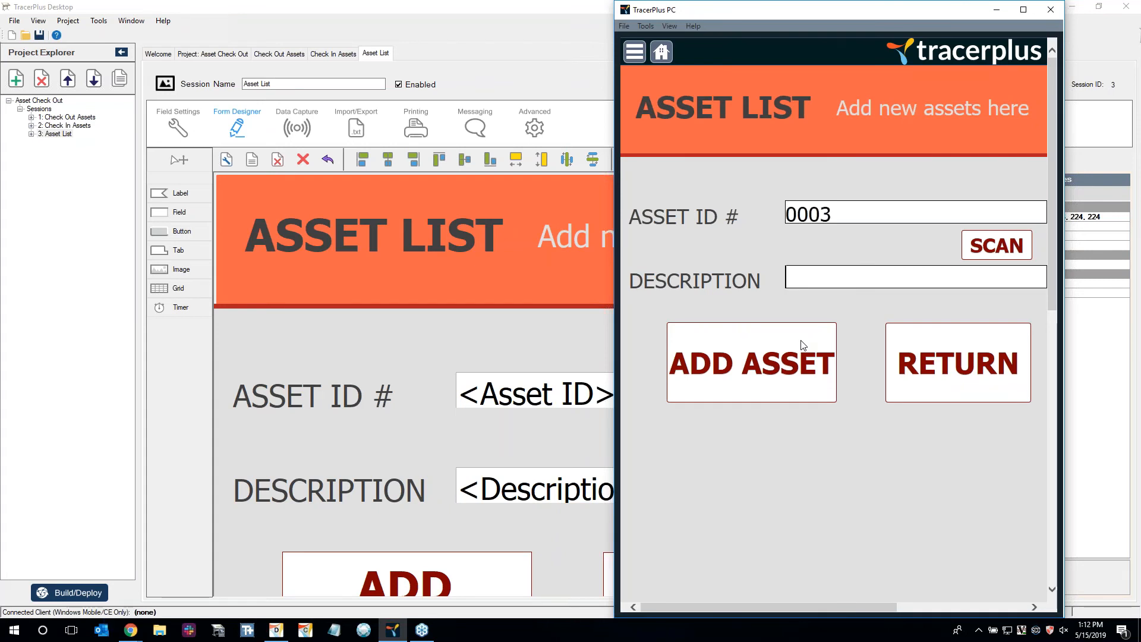
{"action": "type", "text": "Item 3"}
{"action": "left_click", "coordinate": [804, 345]}
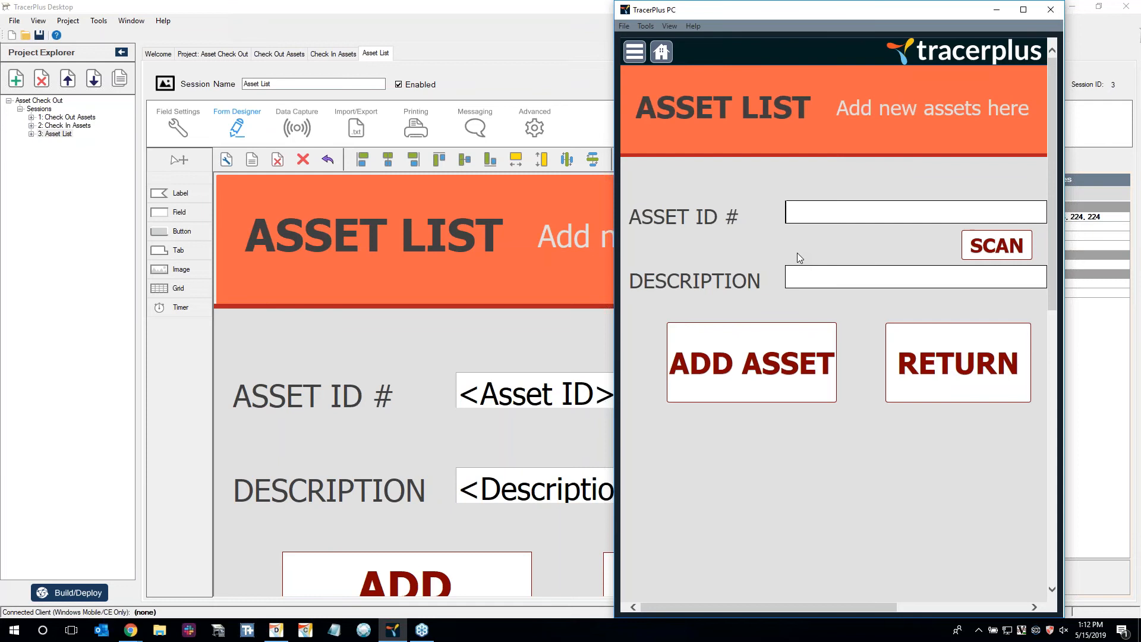
Open the Check Out Assets session from the home screen and look up asset ID 0001
{"action": "left_click", "coordinate": [662, 52]}
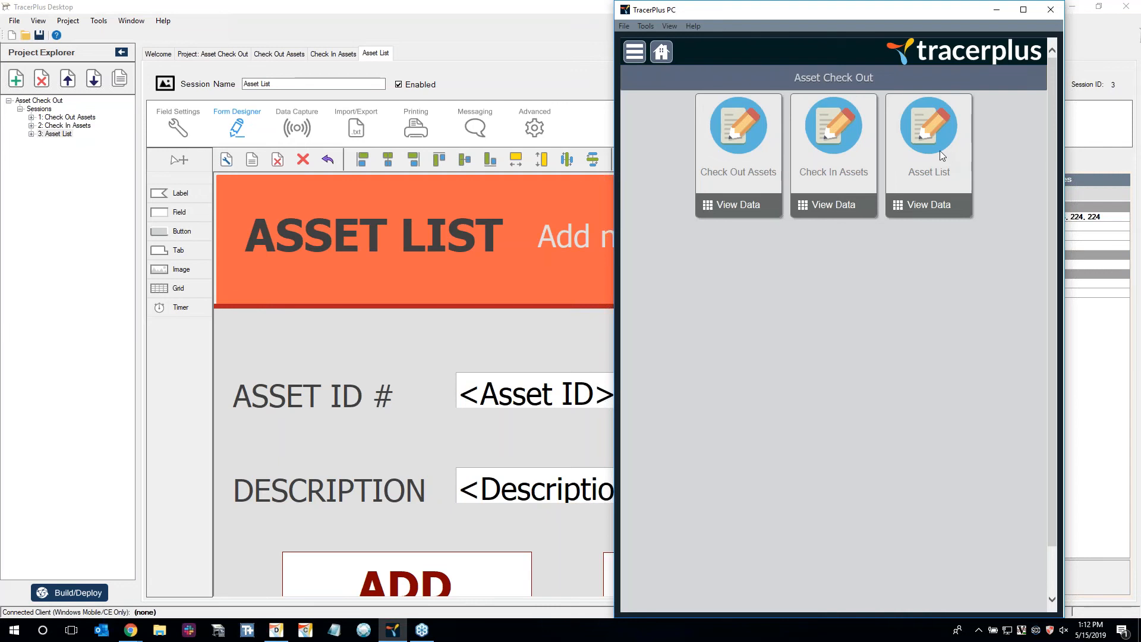
{"action": "left_click", "coordinate": [759, 152]}
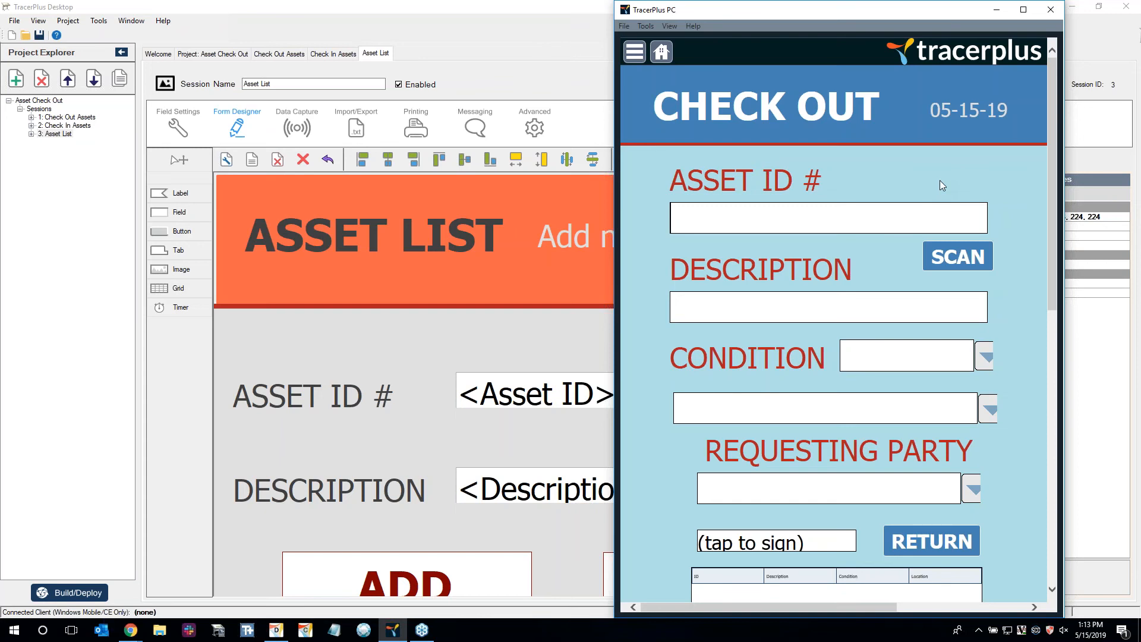
{"action": "type", "text": "0001"}
{"action": "key", "text": "Return"}
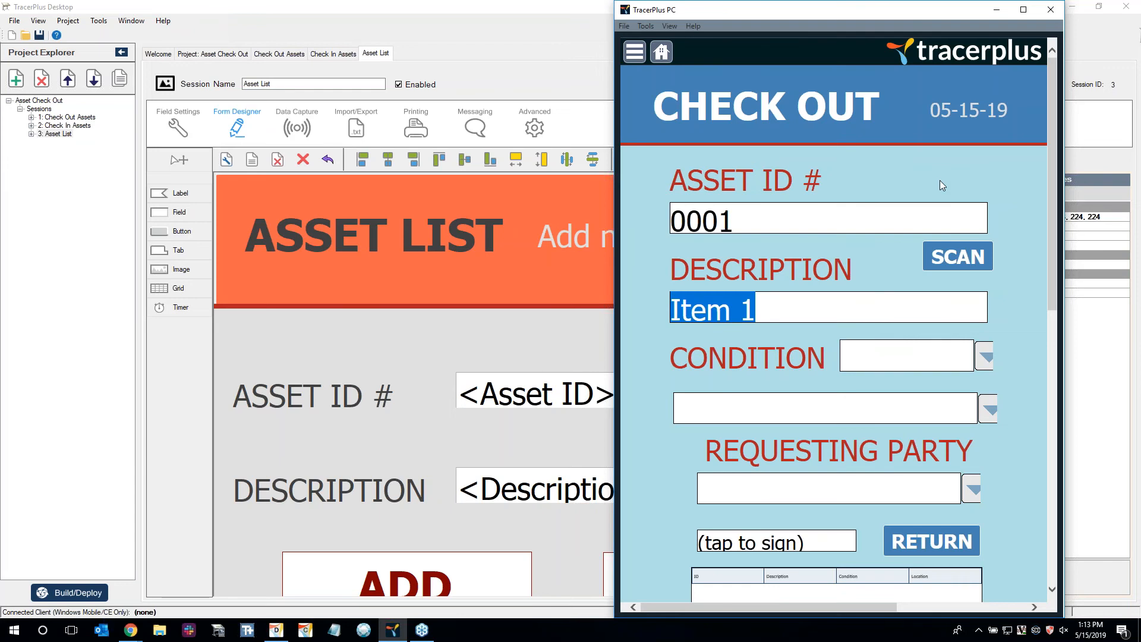
Switch to TracerPlus Desktop and examine the lookup options of the Description field in the Check Out Assets session
{"action": "left_click", "coordinate": [71, 117]}
{"action": "left_click", "coordinate": [178, 125]}
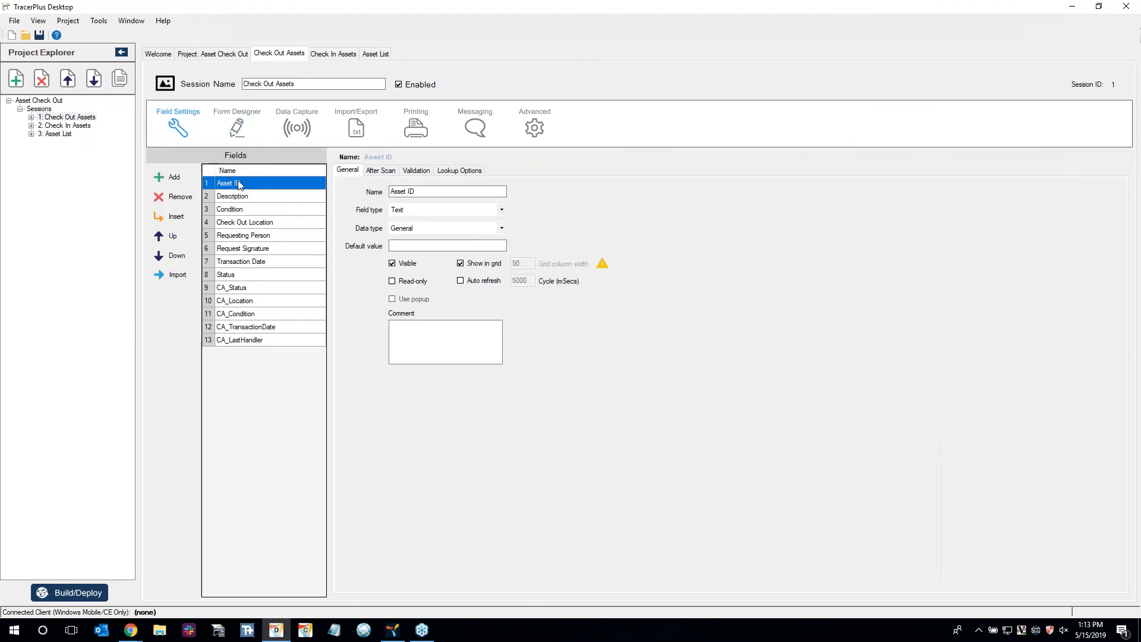
{"action": "left_click", "coordinate": [269, 198]}
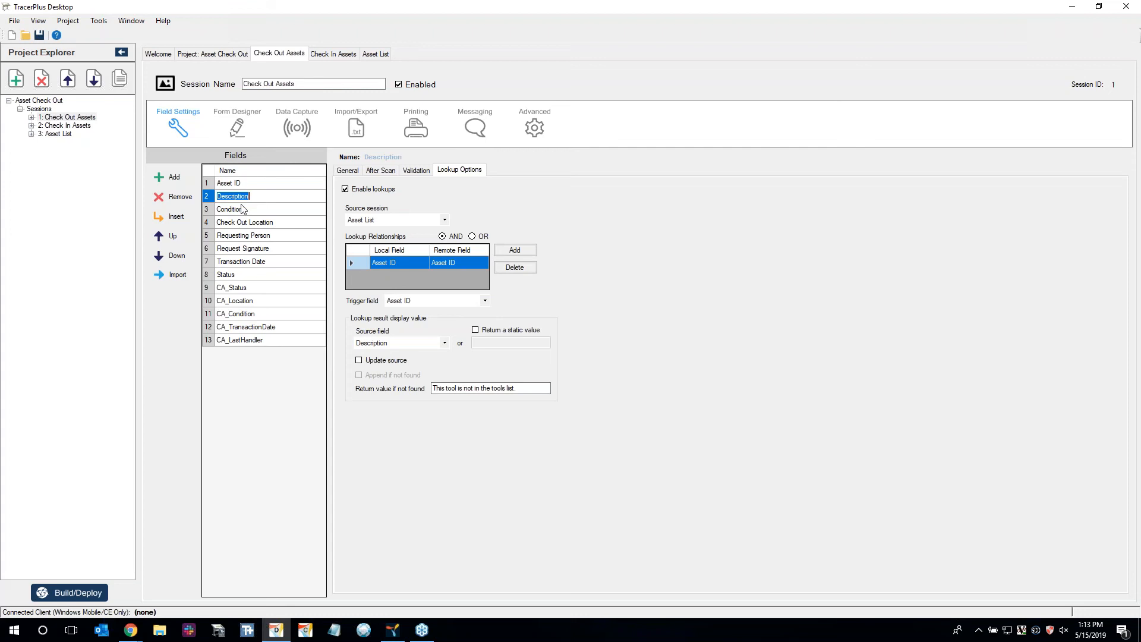
Compare the lookup options of the other Check Out Assets fields, from Check Out Location through CA_LastHandler, finishing on CA_Location
{"action": "left_click", "coordinate": [262, 222]}
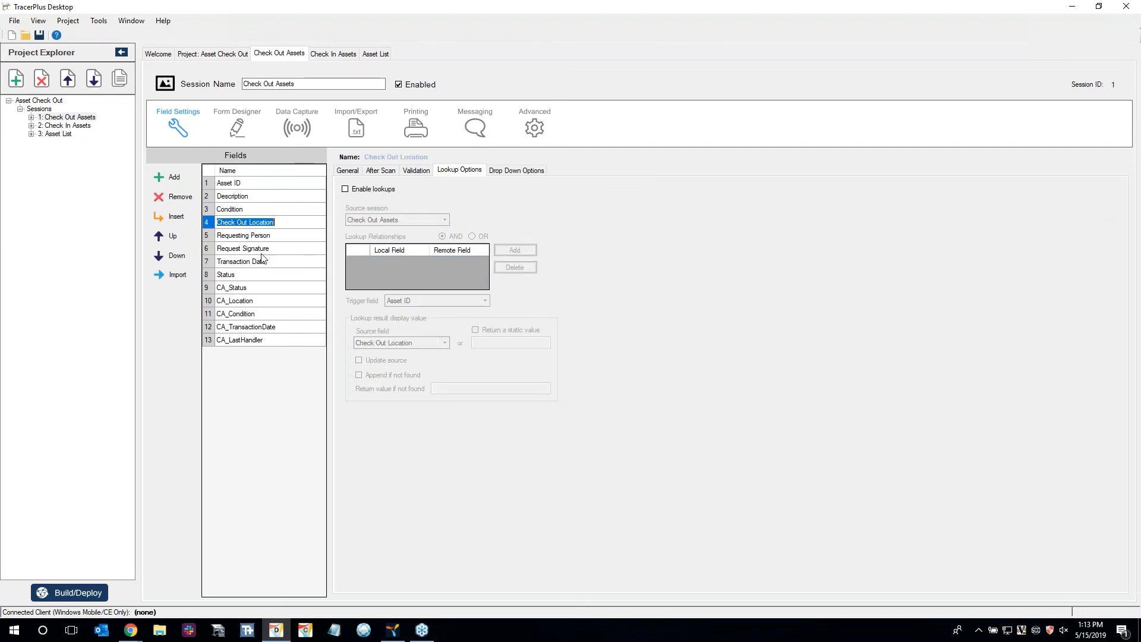
{"action": "left_click", "coordinate": [258, 197]}
{"action": "left_click", "coordinate": [252, 223]}
{"action": "left_click", "coordinate": [246, 235]}
{"action": "left_click", "coordinate": [244, 262]}
{"action": "left_click", "coordinate": [244, 276]}
{"action": "left_click", "coordinate": [244, 290]}
{"action": "left_click", "coordinate": [248, 326]}
{"action": "left_click", "coordinate": [248, 340]}
{"action": "left_click", "coordinate": [252, 301]}
{"action": "left_click", "coordinate": [252, 290]}
{"action": "left_click", "coordinate": [250, 300]}
Switch back to TracerPlus PC and clear the asset ID and description on the check-out form
{"action": "left_click", "coordinate": [393, 629]}
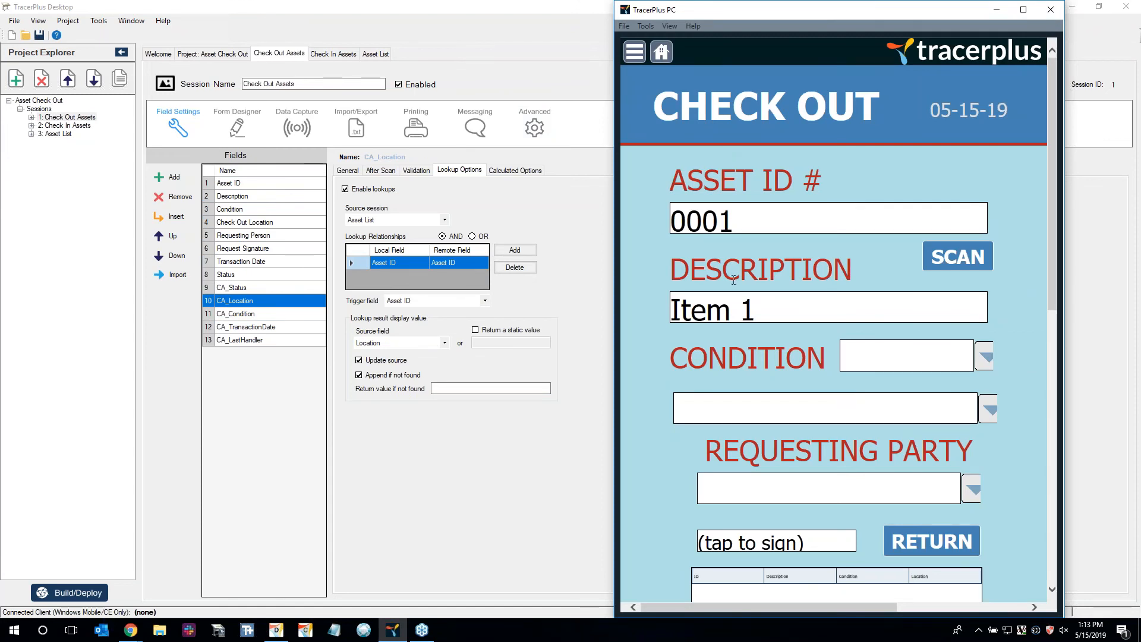
{"action": "left_click", "coordinate": [834, 219]}
{"action": "left_click", "coordinate": [967, 217]}
{"action": "left_click", "coordinate": [828, 305]}
{"action": "left_click_drag", "start_coordinate": [826, 302], "coordinate": [666, 306]}
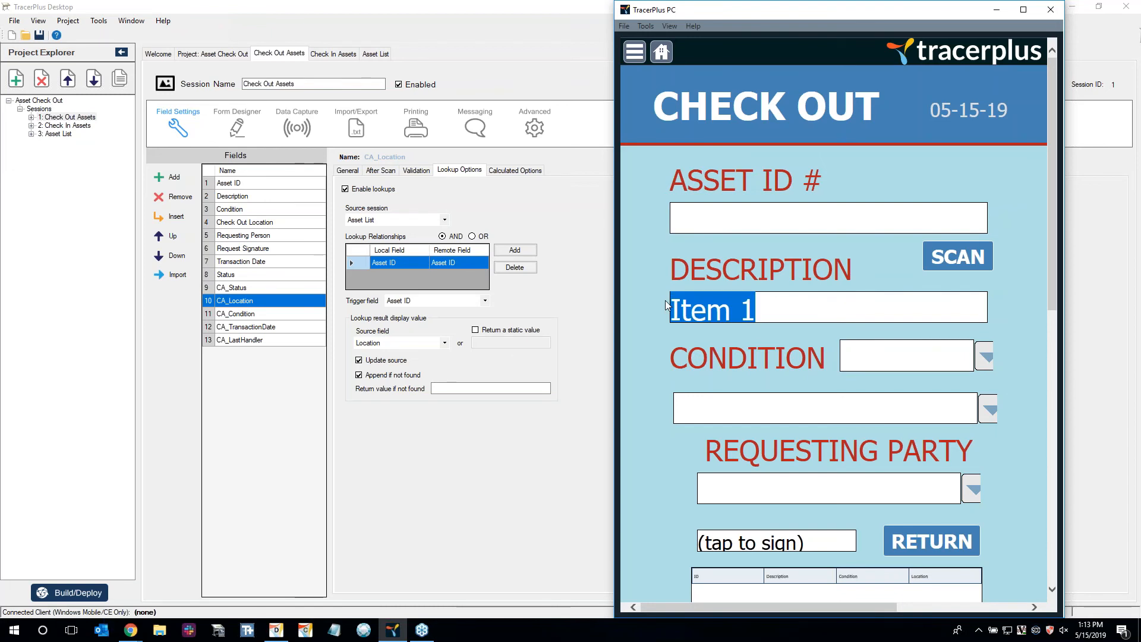
{"action": "key", "text": "BackSpace"}
{"action": "left_click", "coordinate": [753, 136]}
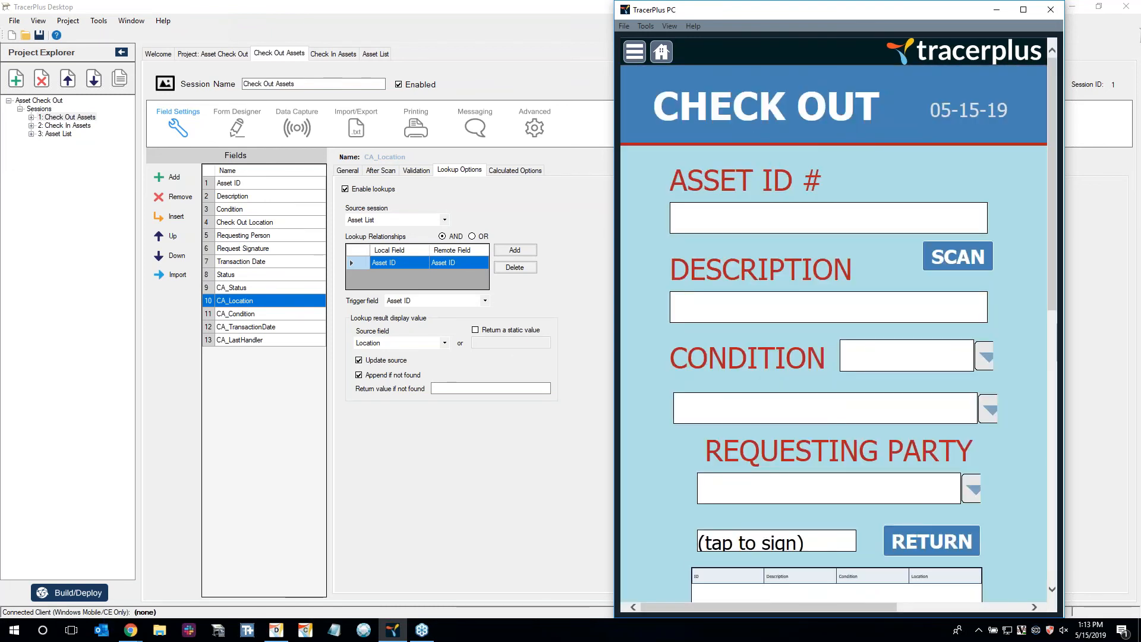
Test the description lookup with the unlisted asset ID 140513374
{"action": "type", "text": "140513374"}
{"action": "key", "text": "Return"}
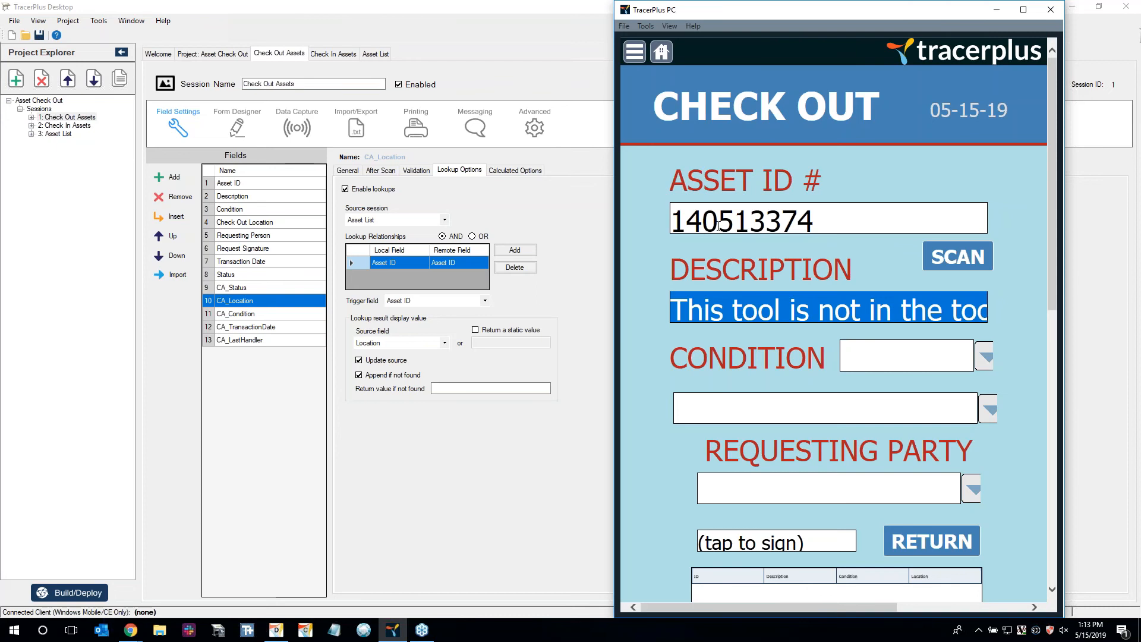
{"action": "left_click", "coordinate": [809, 311]}
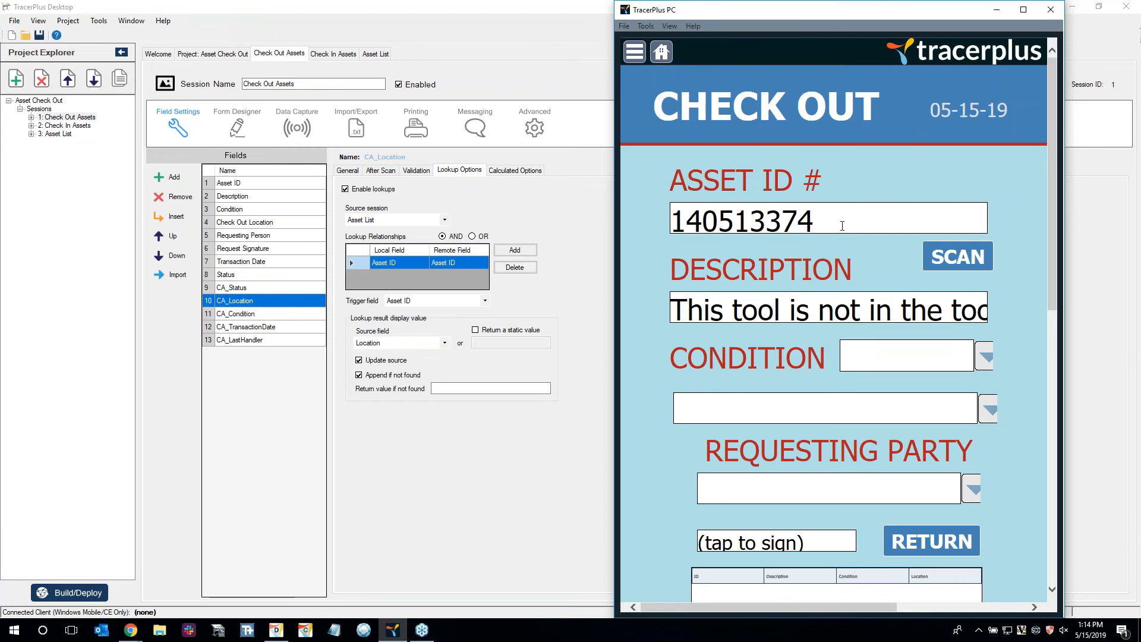
Replace the asset ID on the check-out form with 0001 and run the lookup
{"action": "left_click", "coordinate": [842, 226]}
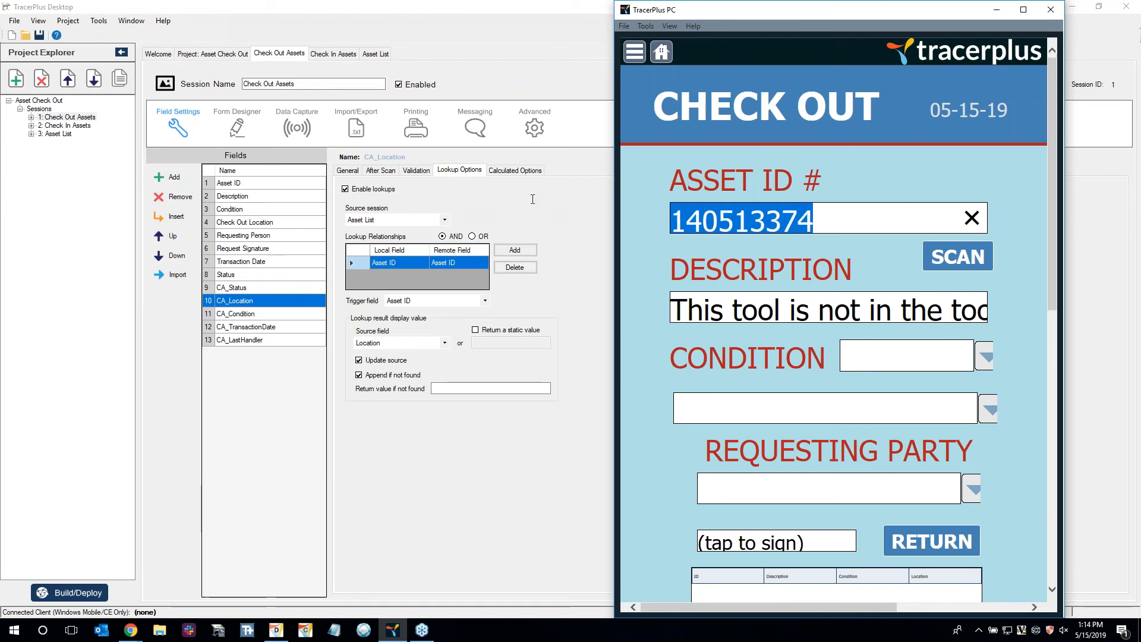
{"action": "left_click", "coordinate": [972, 219]}
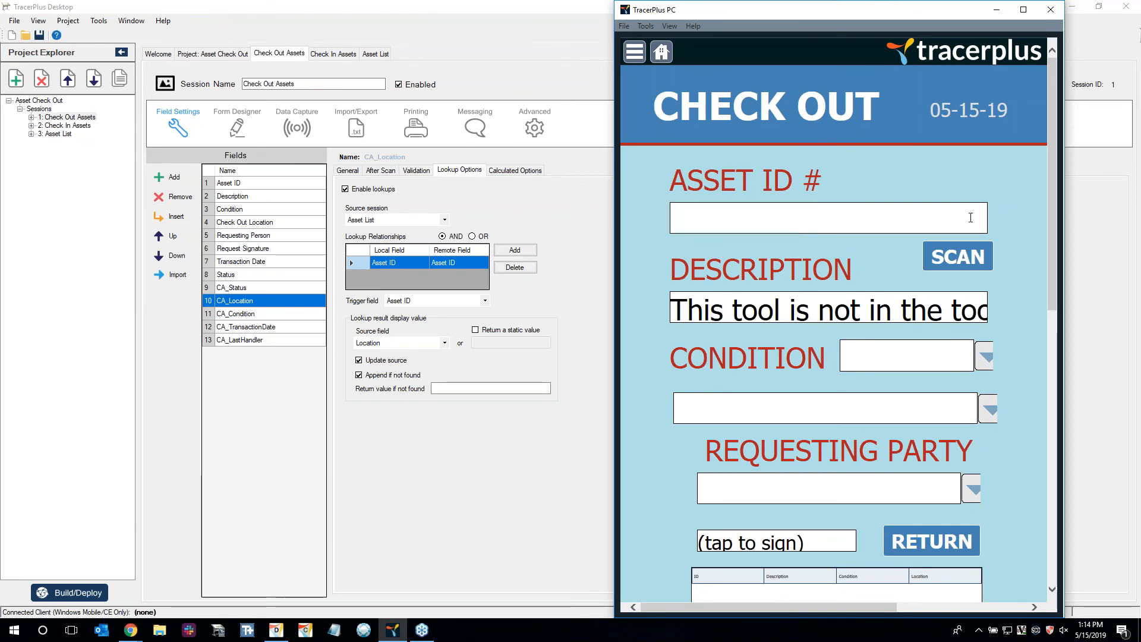
{"action": "type", "text": "0001"}
{"action": "key", "text": "Return"}
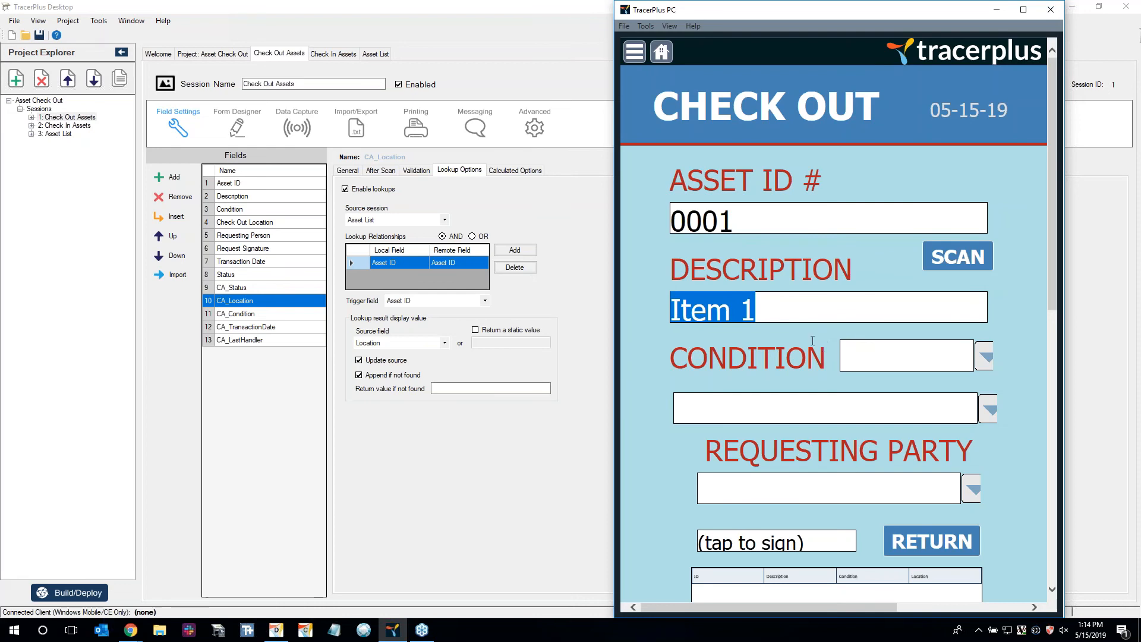
Set the asset's condition to Good and its check-out location to 1
{"action": "scroll", "coordinate": [796, 368], "scroll_direction": "down", "scroll_amount": 1}
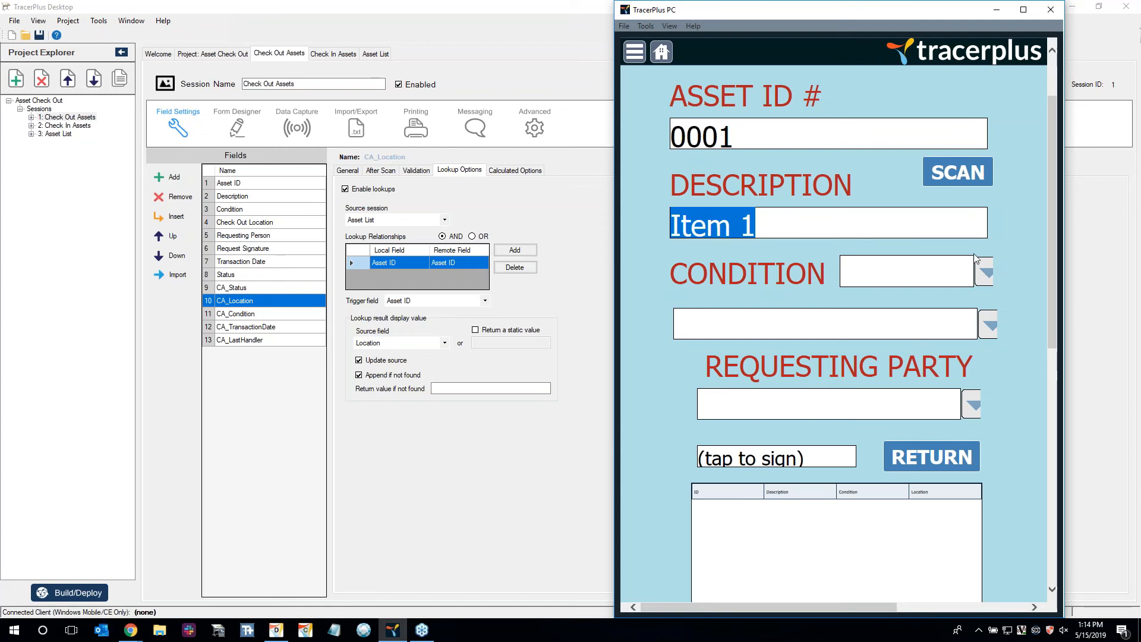
{"action": "left_click", "coordinate": [913, 282]}
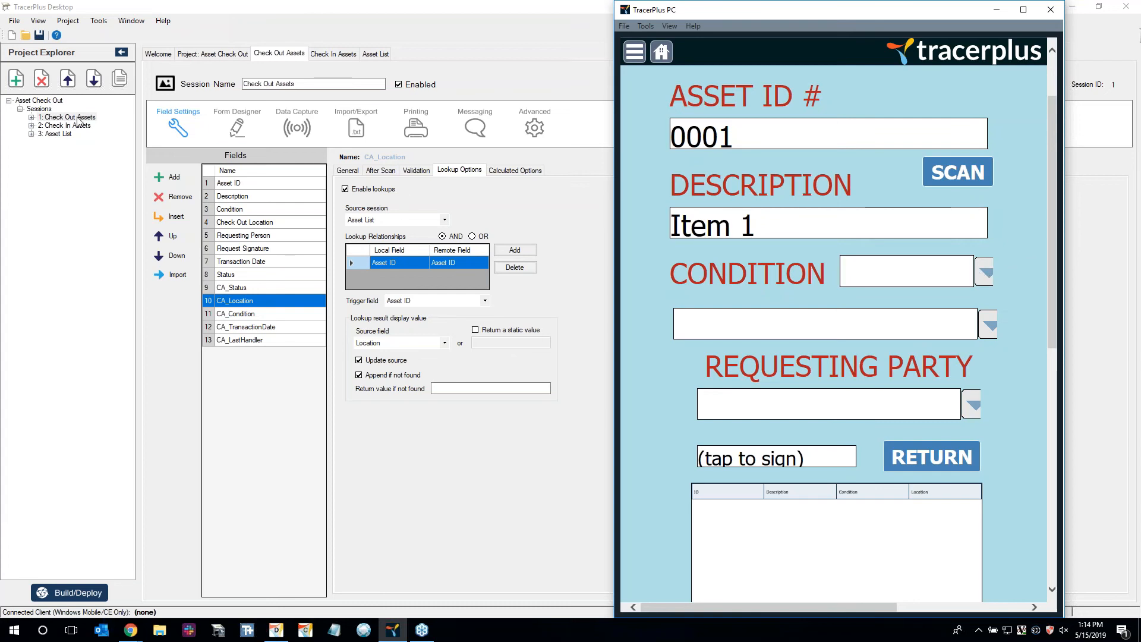
{"action": "left_click", "coordinate": [984, 273]}
{"action": "left_click", "coordinate": [1007, 225]}
{"action": "left_click", "coordinate": [985, 274]}
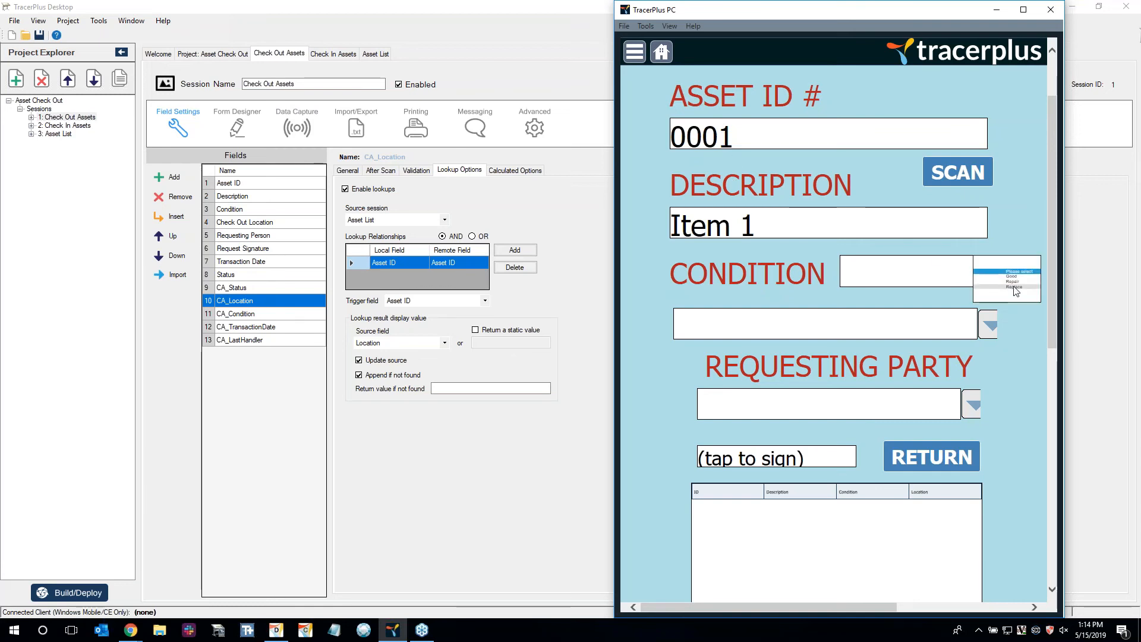
{"action": "left_click", "coordinate": [1010, 277]}
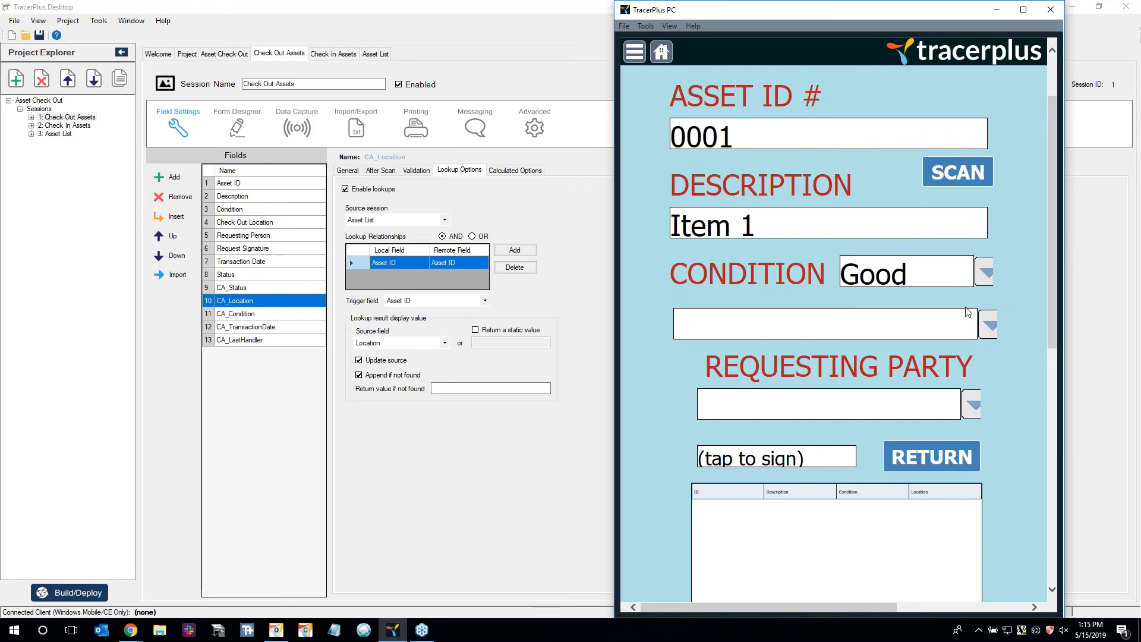
{"action": "left_click", "coordinate": [990, 313]}
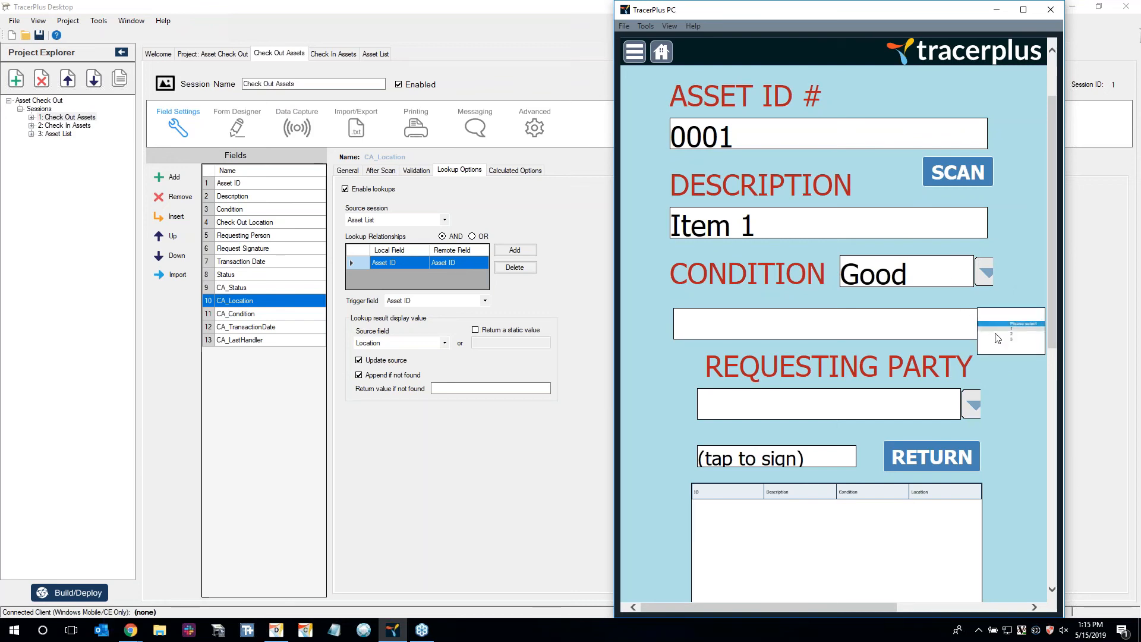
{"action": "left_click", "coordinate": [1008, 332]}
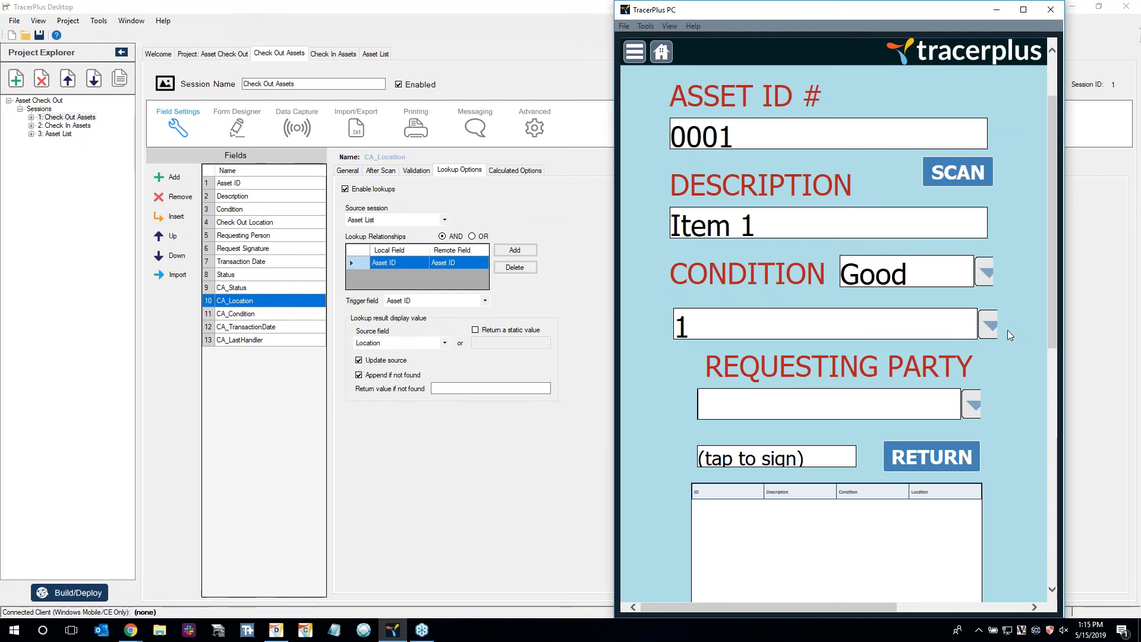
View the location field in the Check Out Assets form design in TracerPlus Desktop, then return to TracerPlus PC
{"action": "left_click", "coordinate": [237, 127]}
{"action": "scroll", "coordinate": [507, 541], "scroll_direction": "down", "scroll_amount": 1}
{"action": "left_click", "coordinate": [393, 630]}
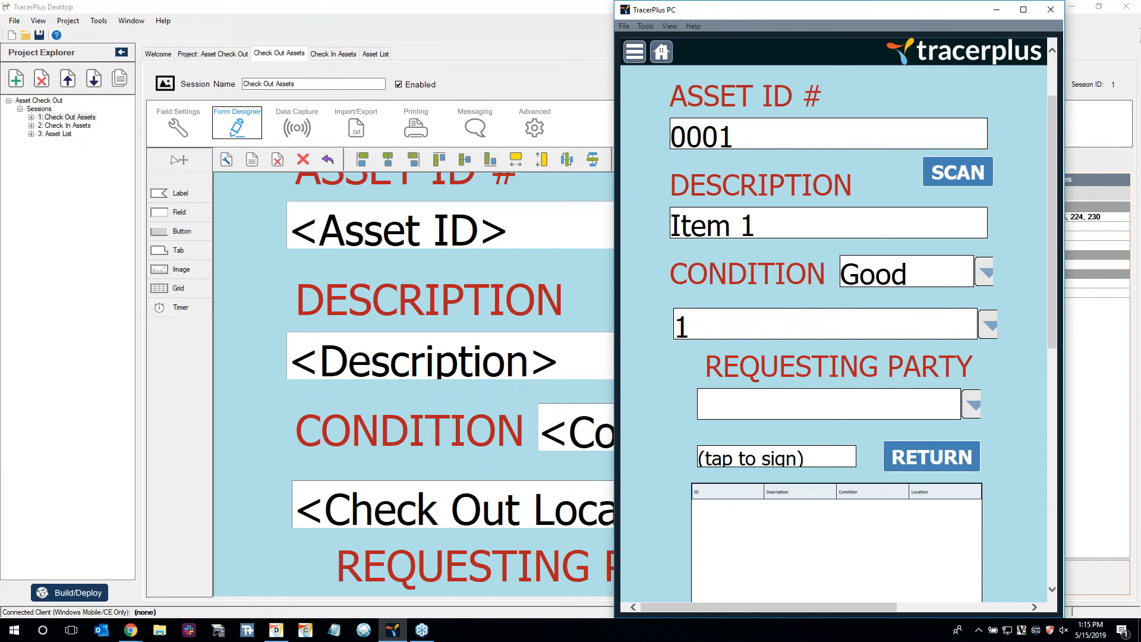
Choose a requesting party for asset 0001 and sign to complete the check-out
{"action": "scroll", "coordinate": [884, 323], "scroll_direction": "down", "scroll_amount": 1}
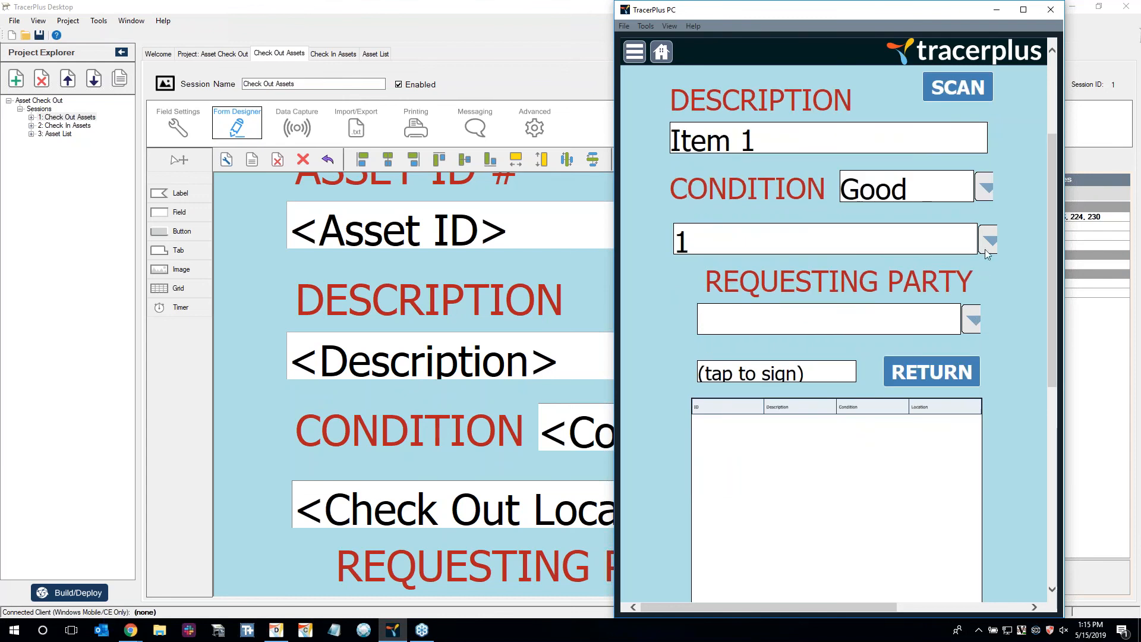
{"action": "left_click", "coordinate": [972, 317]}
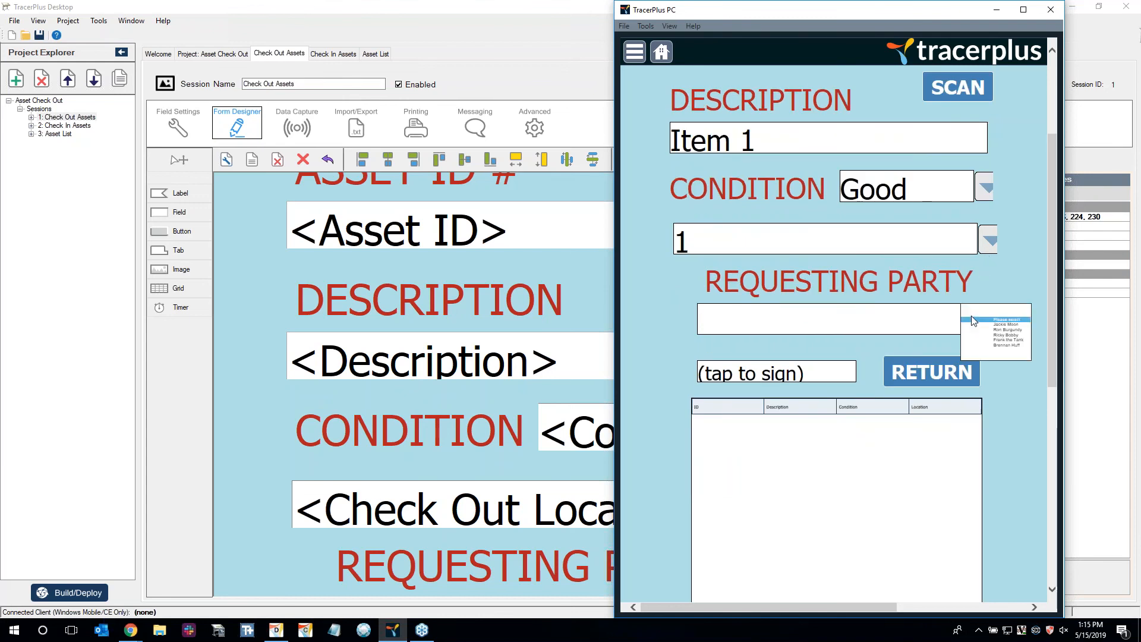
{"action": "left_click", "coordinate": [982, 345]}
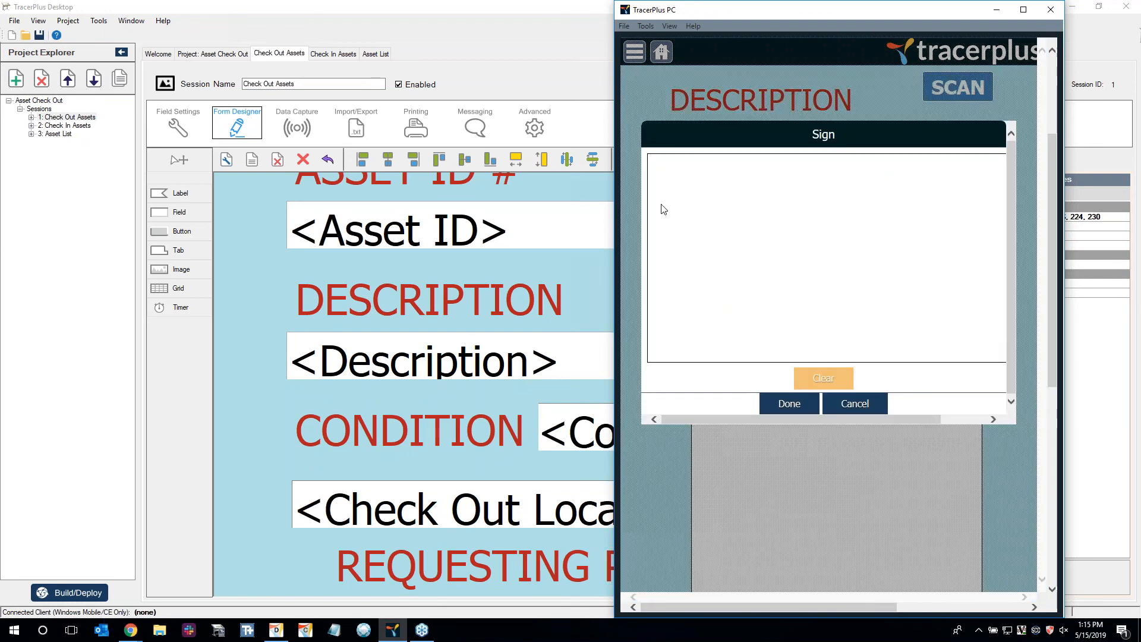
{"action": "mouse_move", "coordinate": [663, 229]}
{"action": "left_mouse_down"}
{"action": "mouse_move", "coordinate": [751, 255]}
{"action": "mouse_move", "coordinate": [962, 258]}
{"action": "mouse_move", "coordinate": [955, 287]}
{"action": "left_mouse_up"}
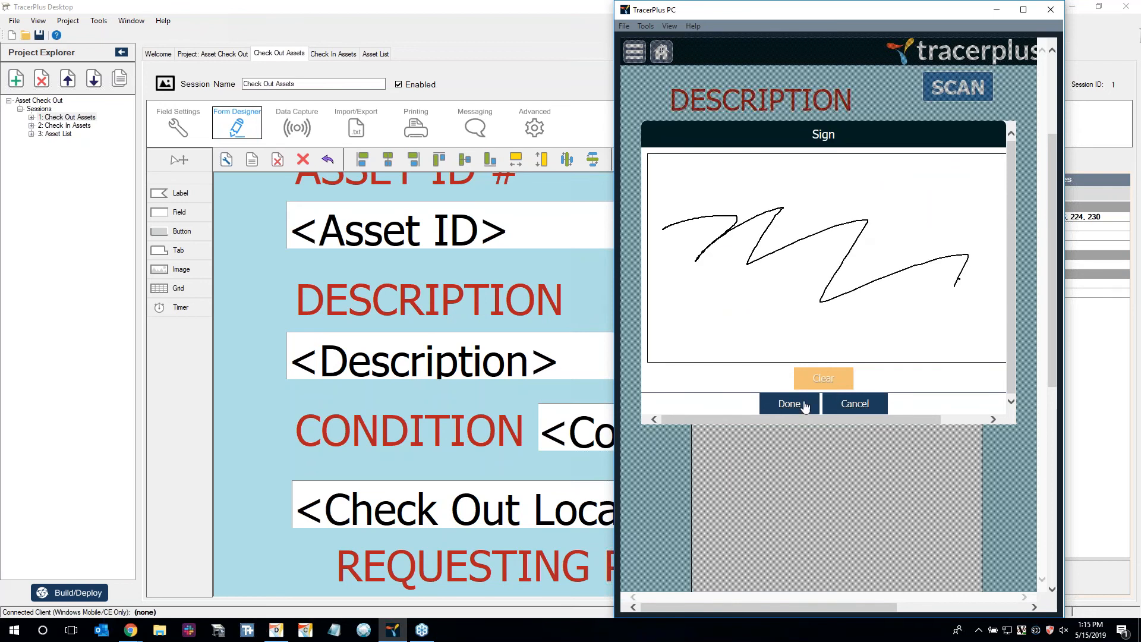
{"action": "left_click", "coordinate": [805, 407]}
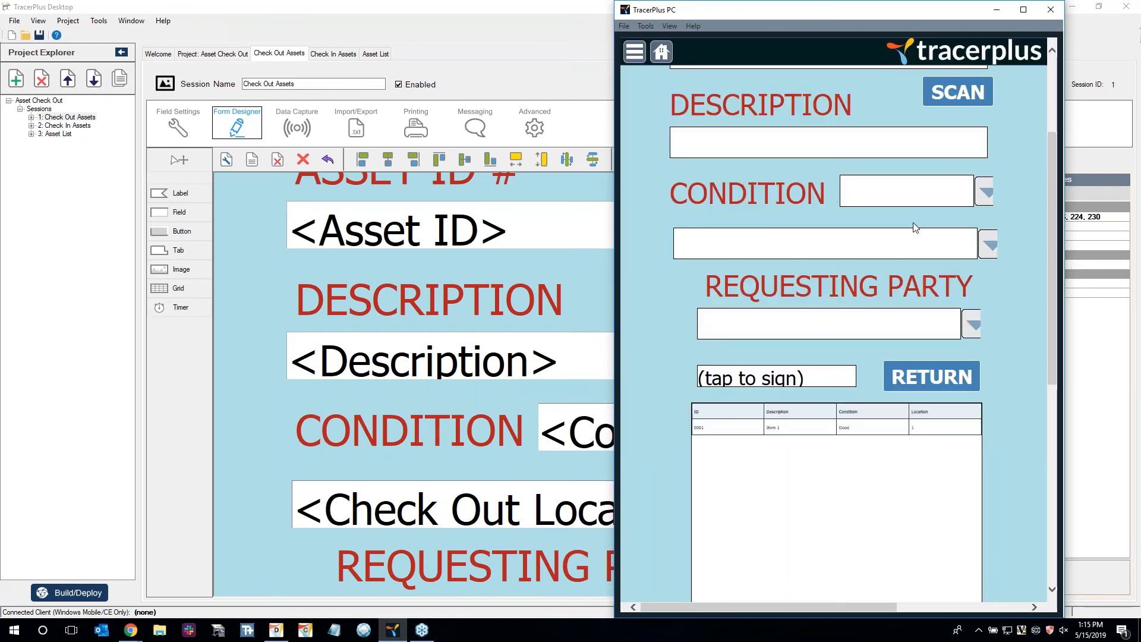
{"action": "scroll", "coordinate": [865, 286], "scroll_direction": "up", "scroll_amount": 3}
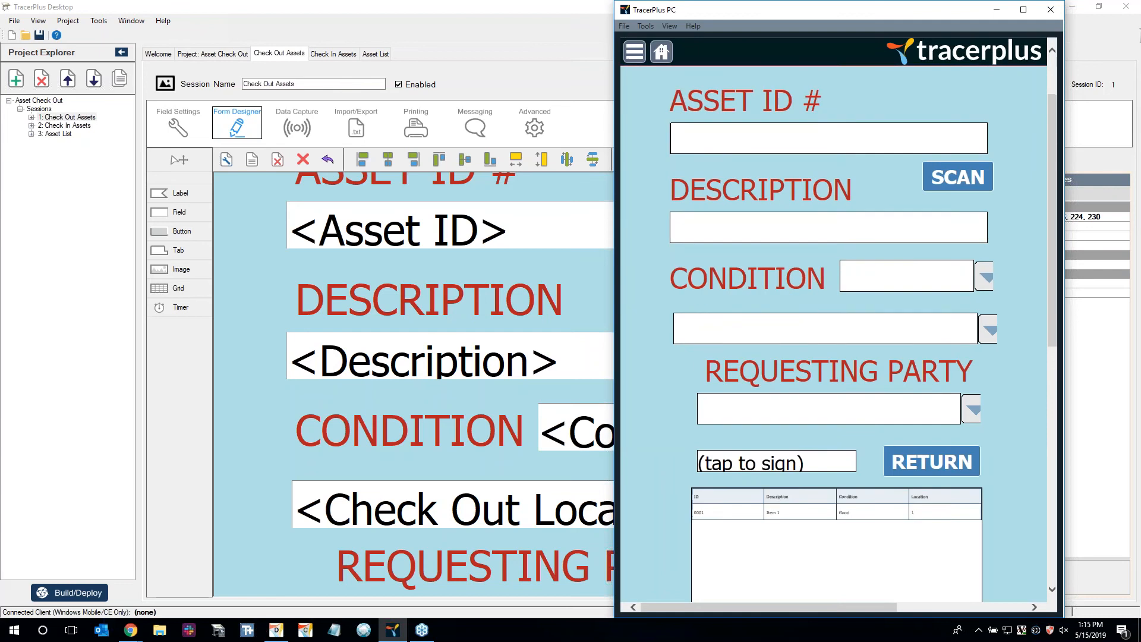
{"action": "scroll", "coordinate": [843, 435], "scroll_direction": "down", "scroll_amount": 3}
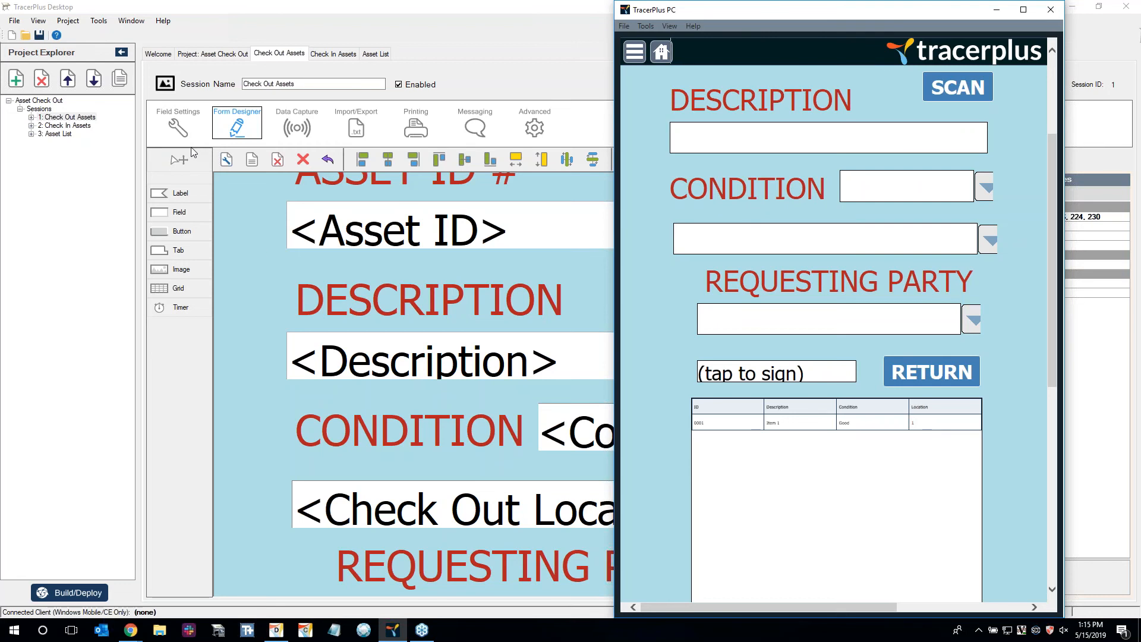
Review the Check Out Assets field settings in TracerPlus Desktop, including the drop-down options for Requesting Person, Check Out Location and Condition
{"action": "left_click", "coordinate": [178, 126]}
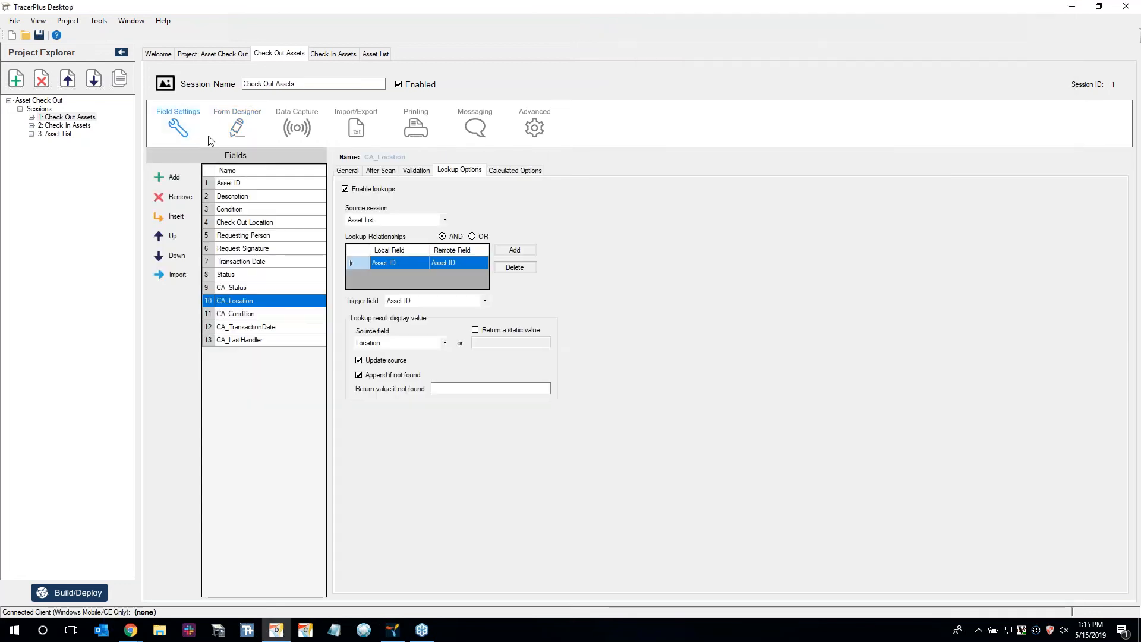
{"action": "left_click", "coordinate": [247, 197]}
{"action": "left_click", "coordinate": [348, 170]}
{"action": "left_click", "coordinate": [265, 211]}
{"action": "left_click", "coordinate": [262, 223]}
{"action": "left_click", "coordinate": [258, 236]}
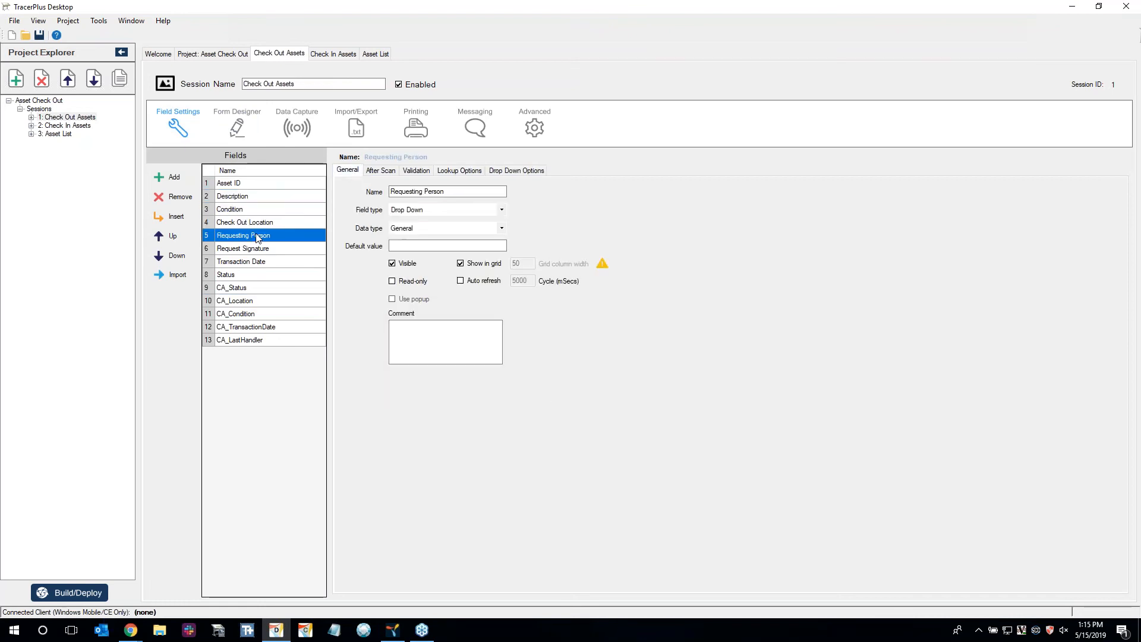
{"action": "left_click", "coordinate": [517, 171]}
{"action": "left_click", "coordinate": [267, 222]}
{"action": "left_click", "coordinate": [289, 210]}
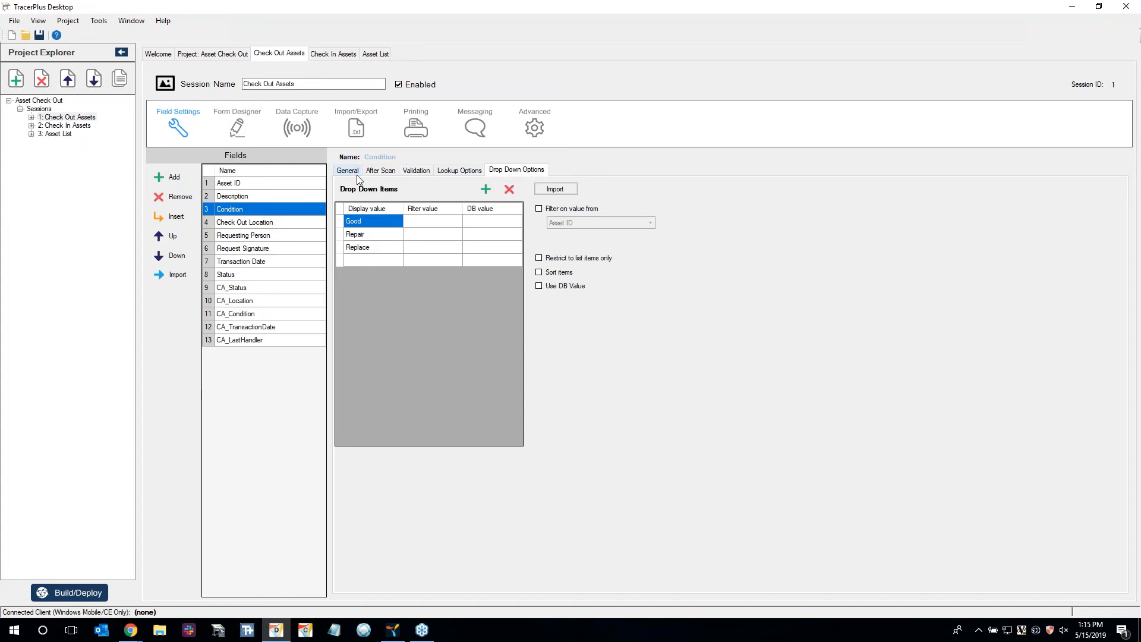
{"action": "left_click", "coordinate": [229, 117]}
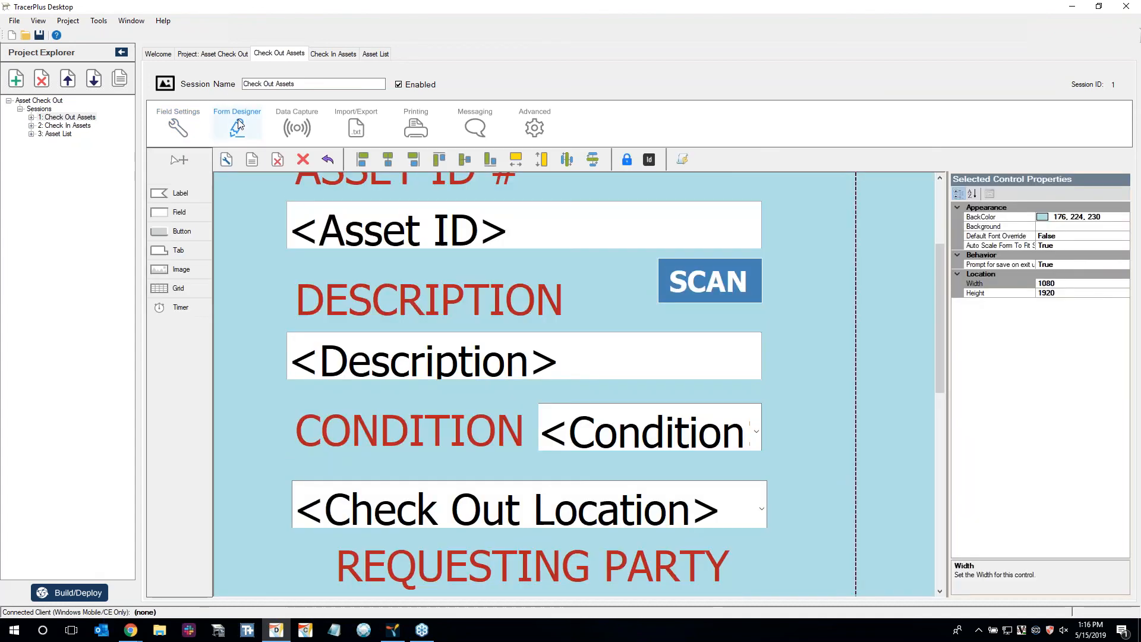
Return to TracerPlus PC, open the Check In Assets form and look up asset ID 0001
{"action": "left_click", "coordinate": [393, 630]}
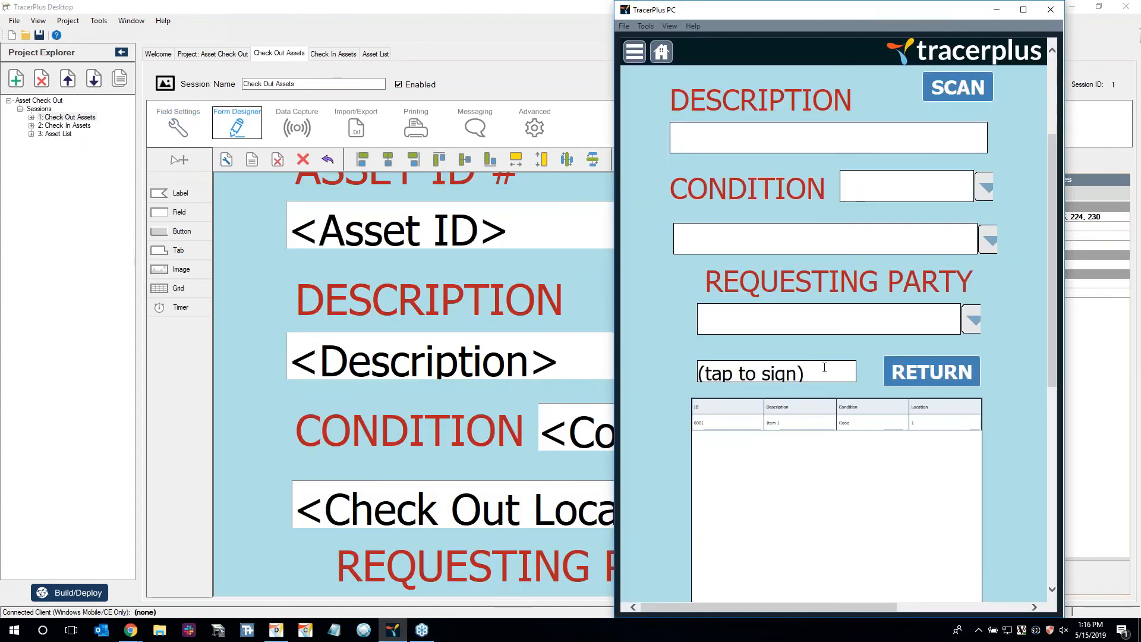
{"action": "scroll", "coordinate": [757, 290], "scroll_direction": "up", "scroll_amount": 3}
{"action": "scroll", "coordinate": [772, 279], "scroll_direction": "down", "scroll_amount": 3}
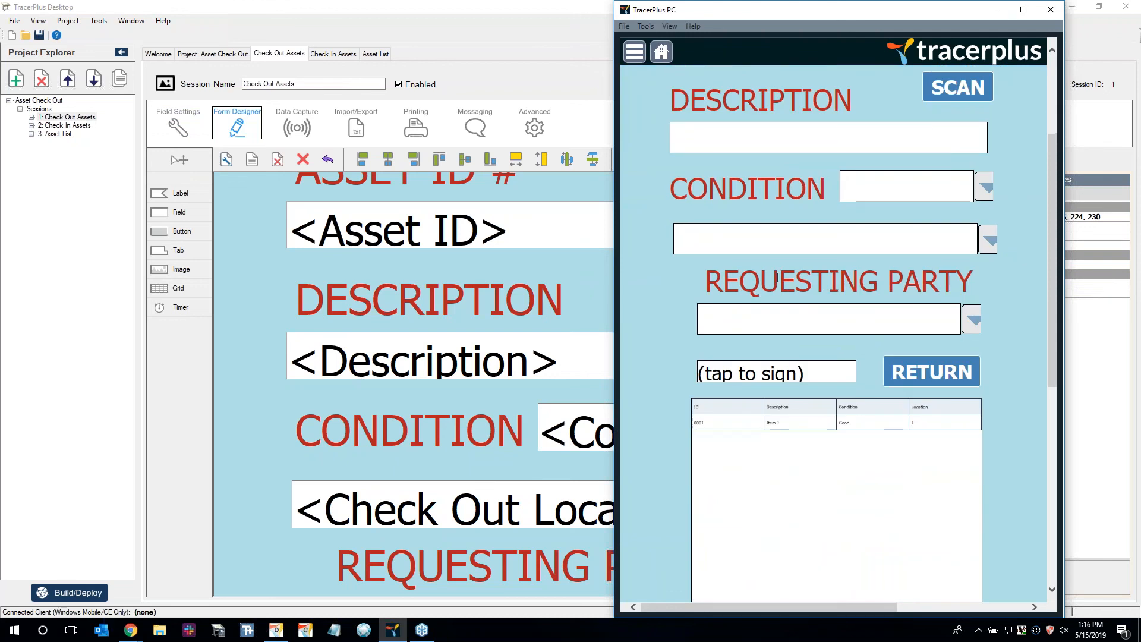
{"action": "scroll", "coordinate": [706, 209], "scroll_direction": "up", "scroll_amount": 3}
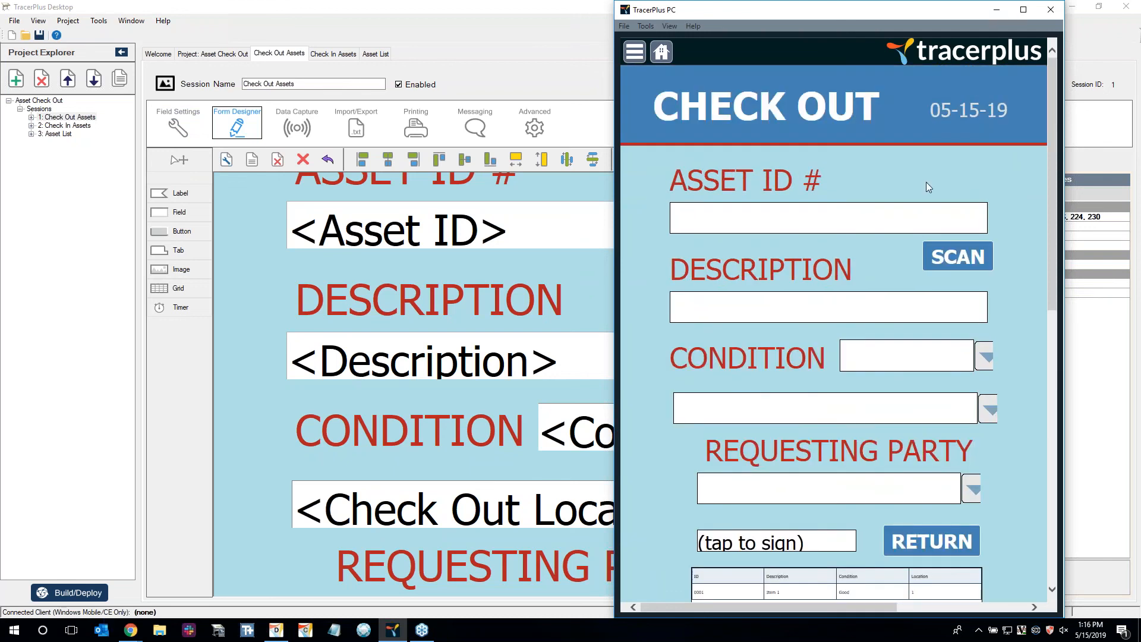
{"action": "left_click", "coordinate": [668, 53]}
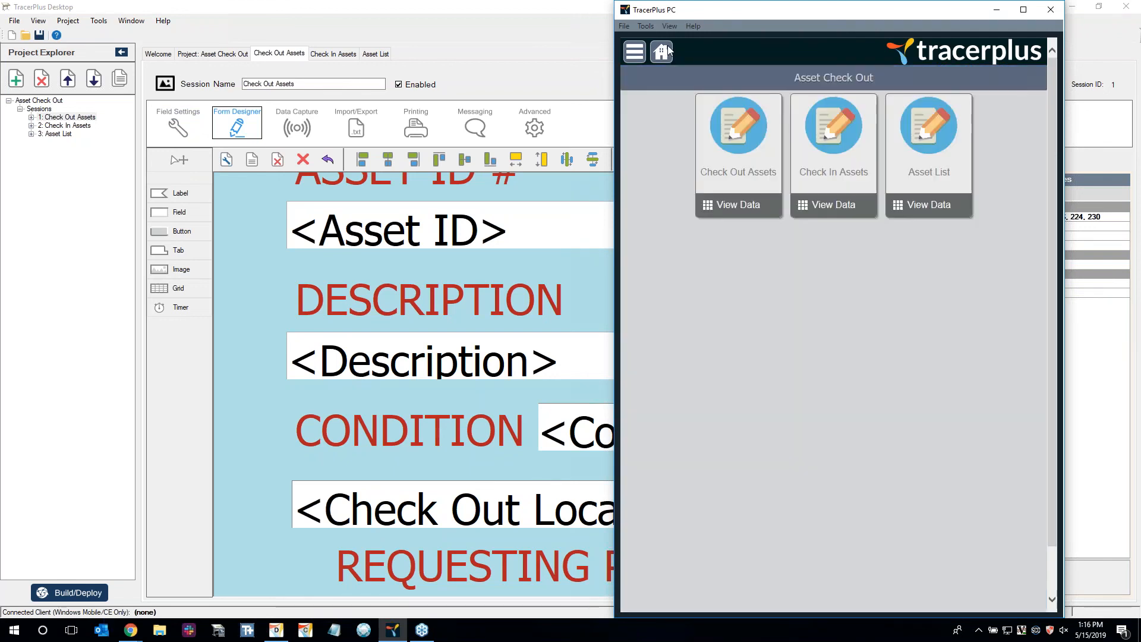
{"action": "left_click", "coordinate": [839, 149]}
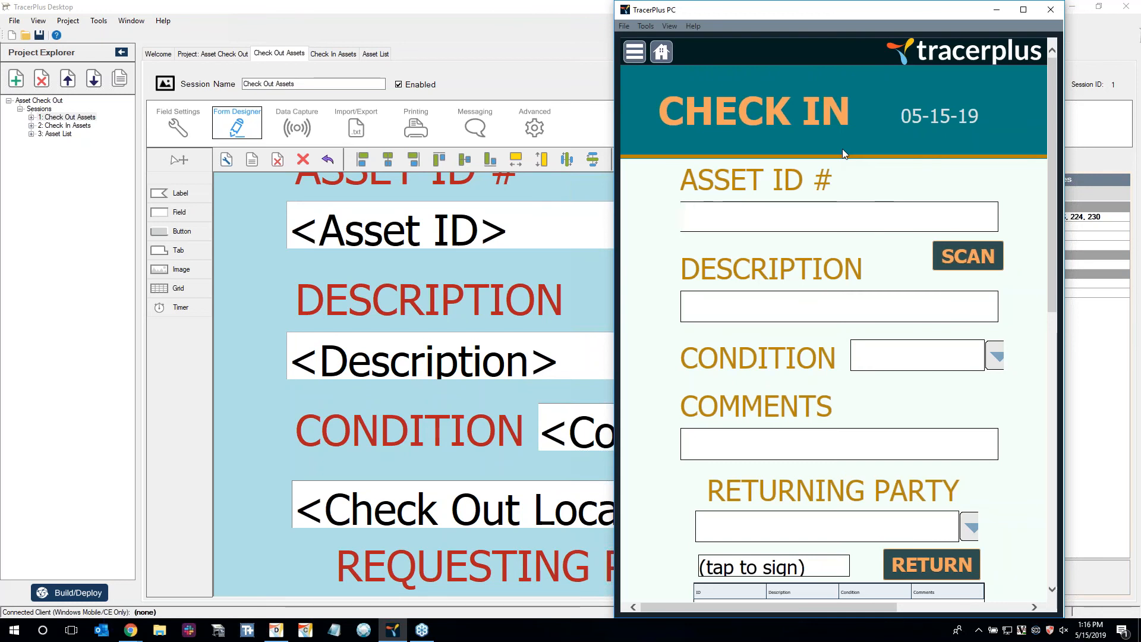
{"action": "type", "text": "0001"}
{"action": "key", "text": "Return"}
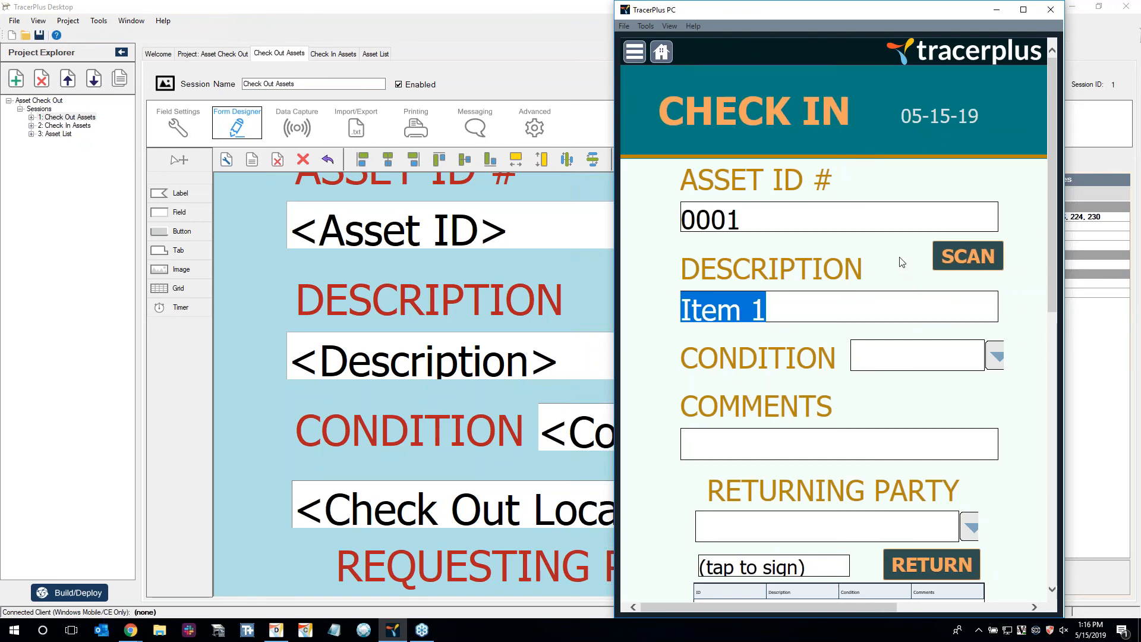
Set the returned asset's condition to Replace and enter the comment "Screen's broken"
{"action": "left_click", "coordinate": [997, 360]}
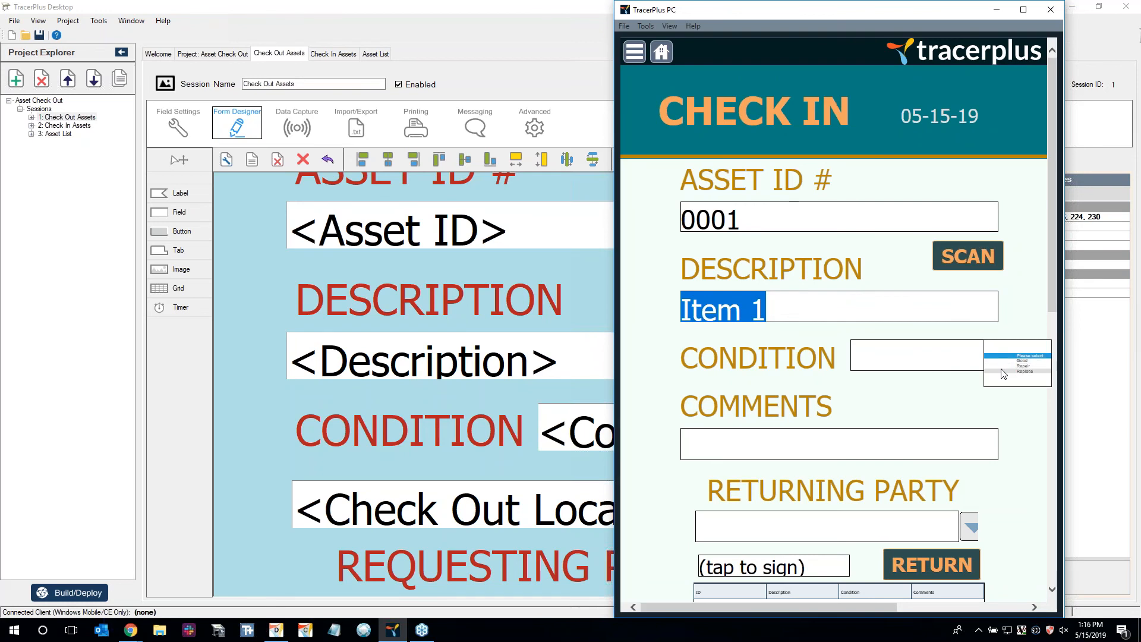
{"action": "left_click", "coordinate": [1003, 373]}
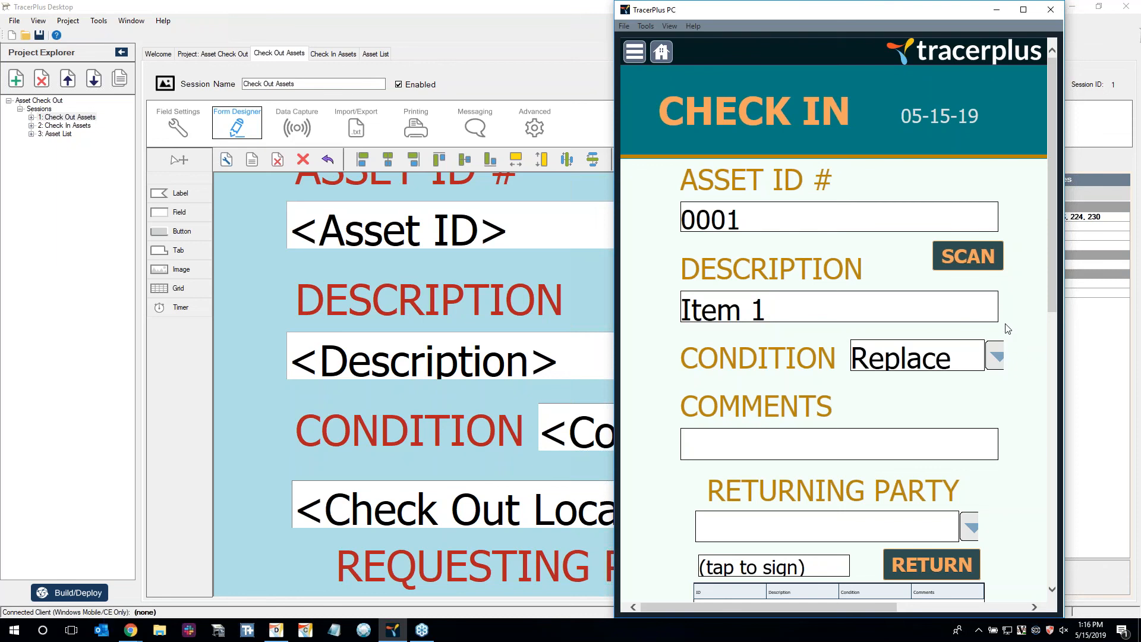
{"action": "left_click", "coordinate": [805, 448]}
{"action": "type", "text": "Screen's broken"}
Choose a returning party and sign to complete the check-in of the asset
{"action": "scroll", "coordinate": [805, 448], "scroll_direction": "down", "scroll_amount": 5}
{"action": "left_click", "coordinate": [969, 189]}
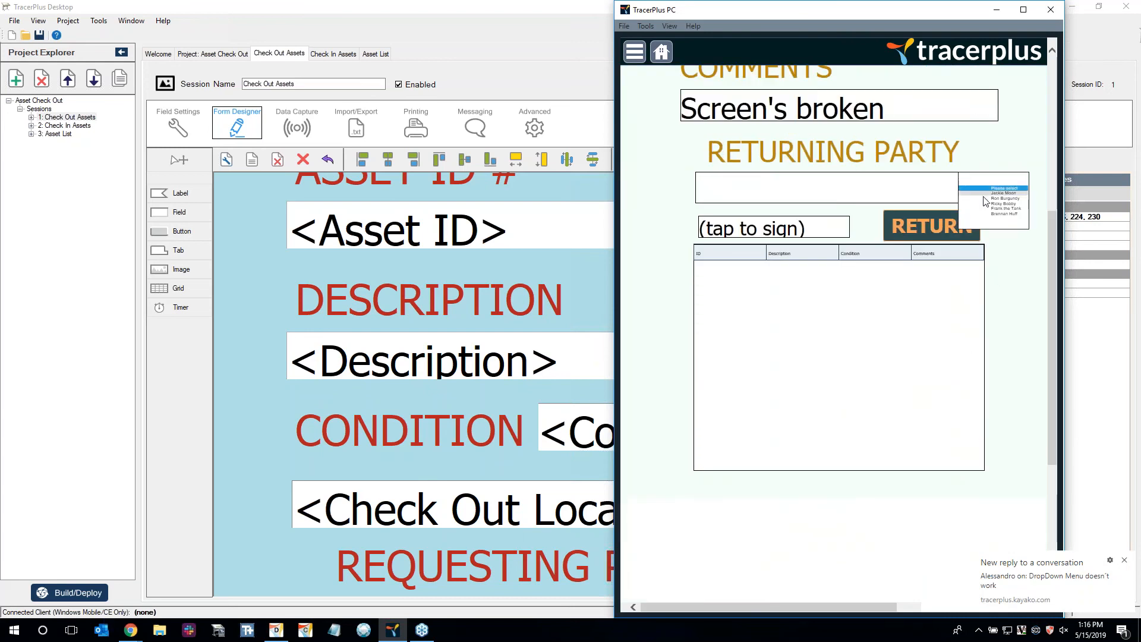
{"action": "left_click", "coordinate": [992, 217]}
{"action": "left_click", "coordinate": [906, 230]}
{"action": "mouse_move", "coordinate": [660, 185]}
{"action": "left_mouse_down"}
{"action": "mouse_move", "coordinate": [724, 241]}
{"action": "mouse_move", "coordinate": [878, 315]}
{"action": "mouse_move", "coordinate": [971, 262]}
{"action": "left_mouse_up"}
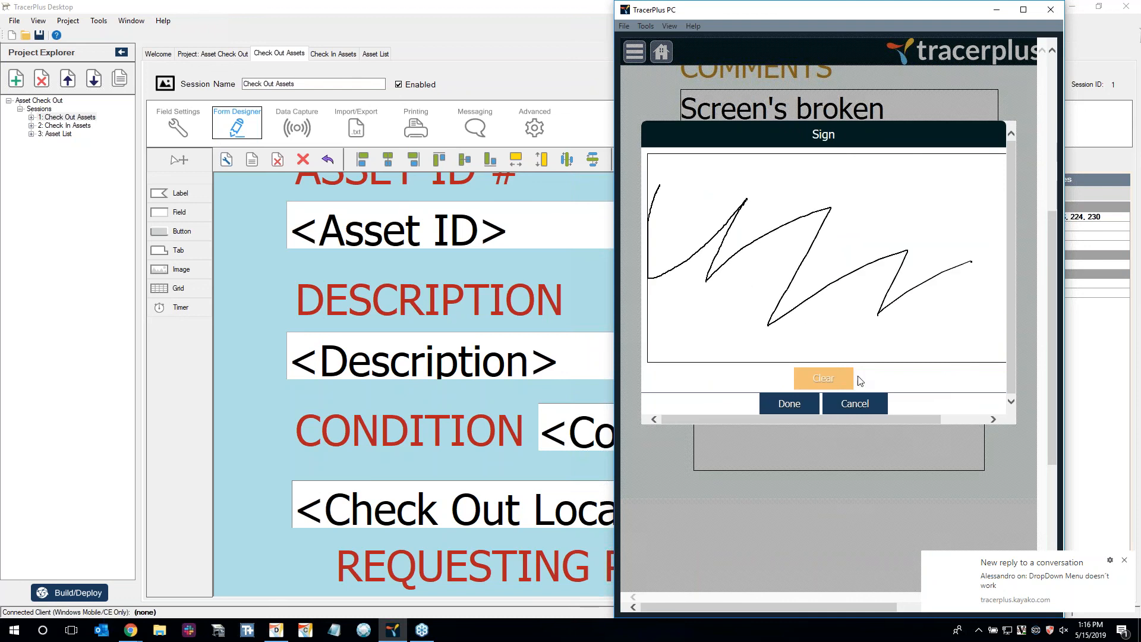
{"action": "left_click", "coordinate": [789, 404]}
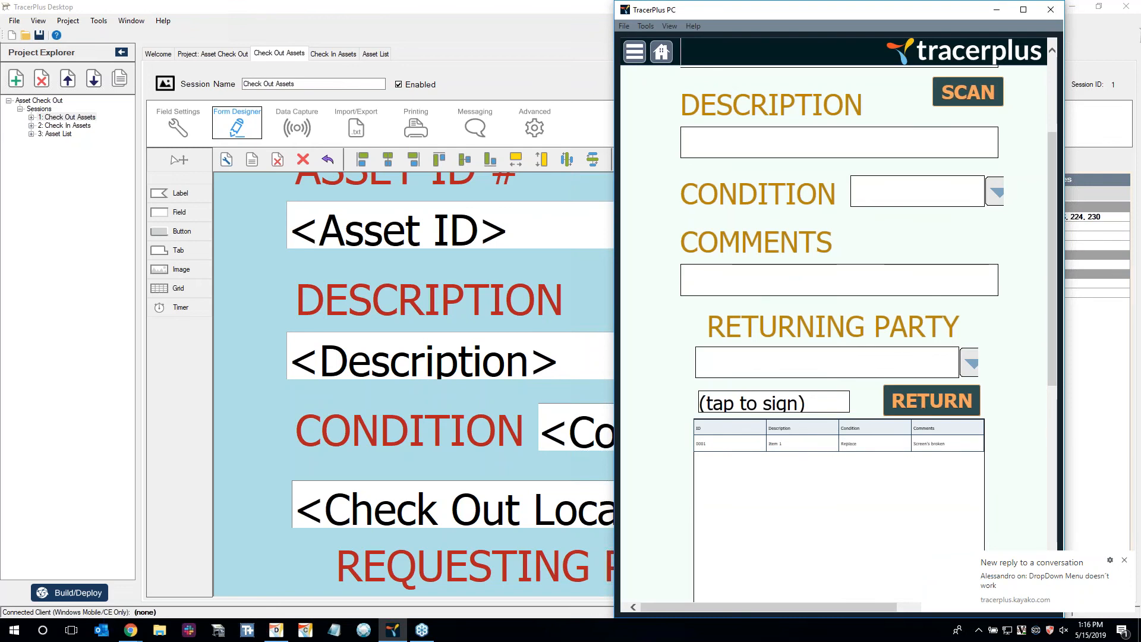
Review the record lists on the Check In Assets and Check Out Assets forms, then return to the project home screen
{"action": "scroll", "coordinate": [799, 339], "scroll_direction": "down", "scroll_amount": 4}
{"action": "scroll", "coordinate": [802, 336], "scroll_direction": "up", "scroll_amount": 7}
{"action": "left_click", "coordinate": [661, 57]}
{"action": "left_click", "coordinate": [743, 155]}
{"action": "scroll", "coordinate": [836, 262], "scroll_direction": "down", "scroll_amount": 8}
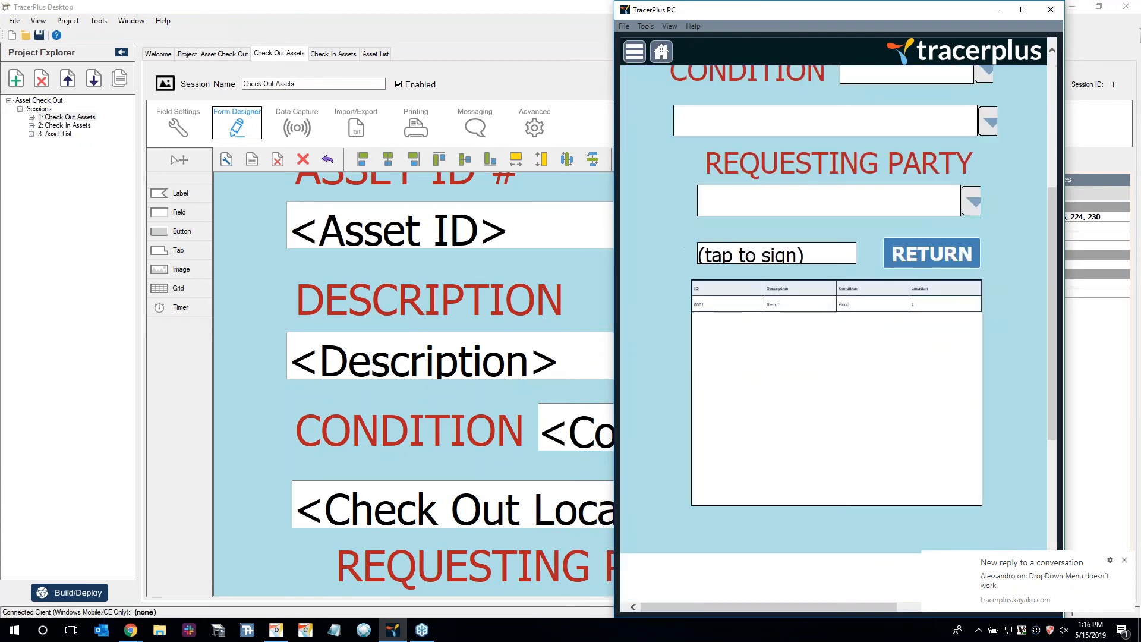
{"action": "scroll", "coordinate": [815, 333], "scroll_direction": "up", "scroll_amount": 8}
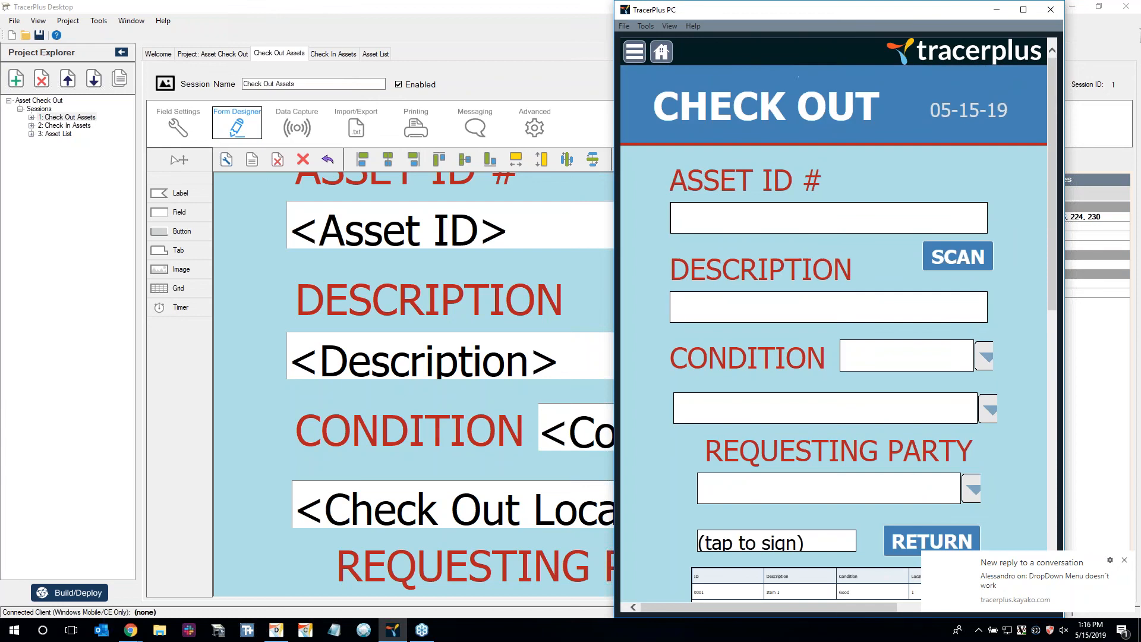
{"action": "left_click", "coordinate": [661, 53]}
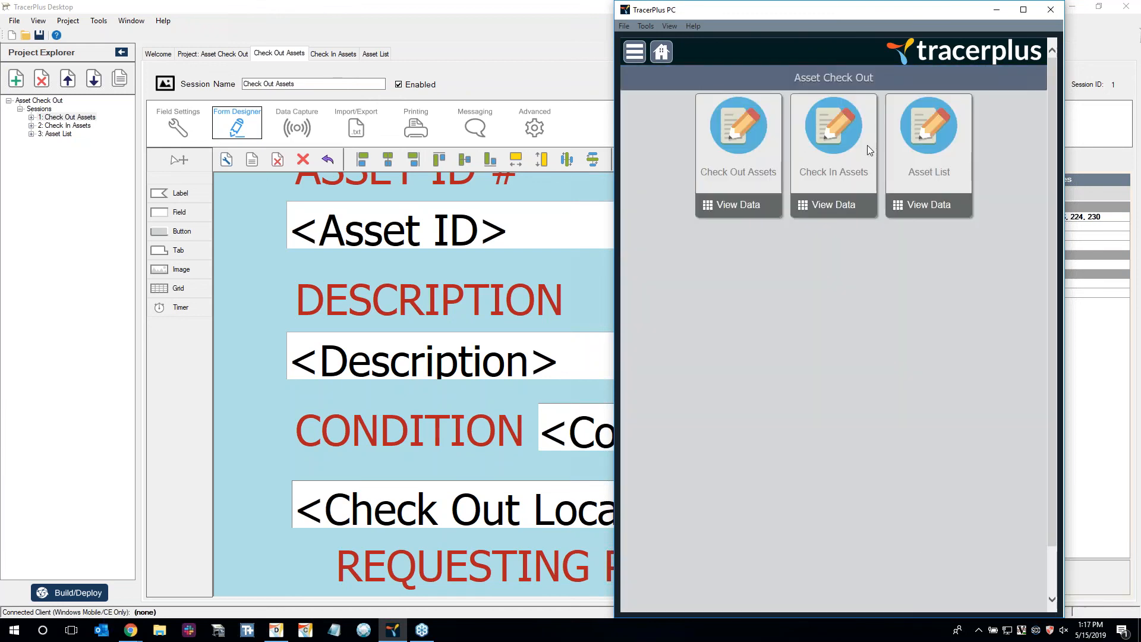
{"action": "left_click", "coordinate": [846, 123]}
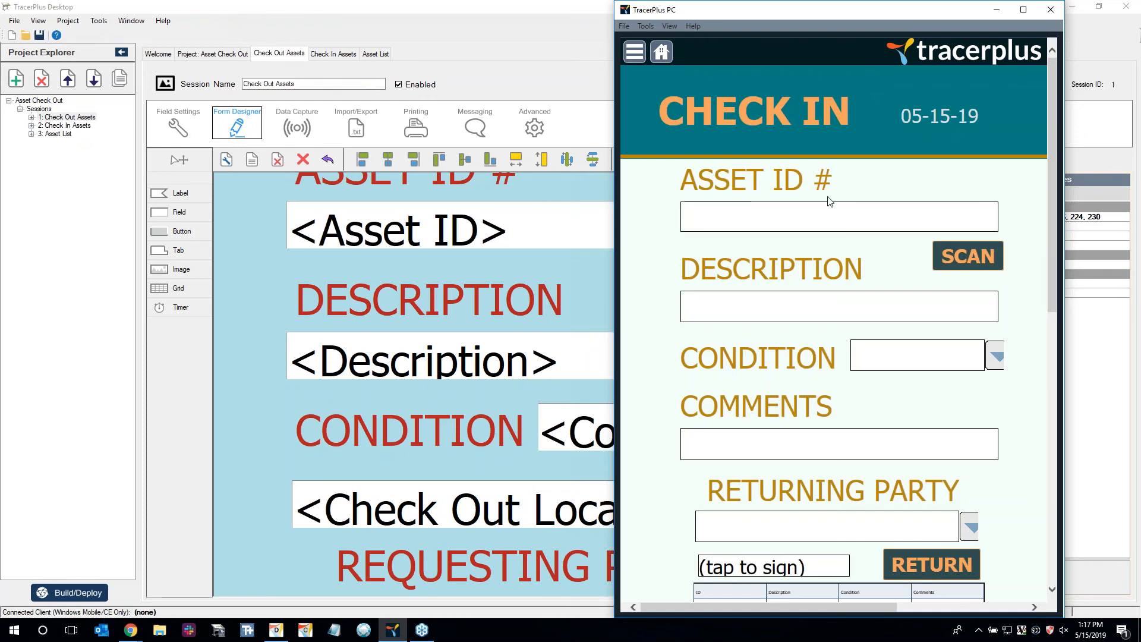
{"action": "left_click", "coordinate": [664, 52]}
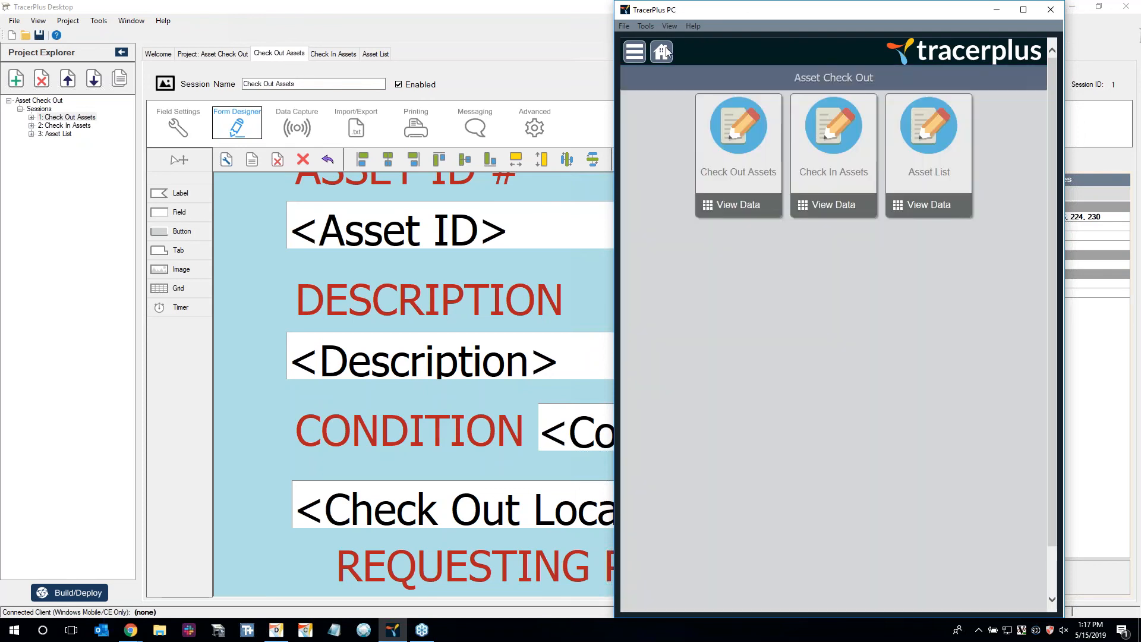
Look up asset ID 0001 on the Check Out Assets form, then leave without saving the record
{"action": "left_click", "coordinate": [758, 130]}
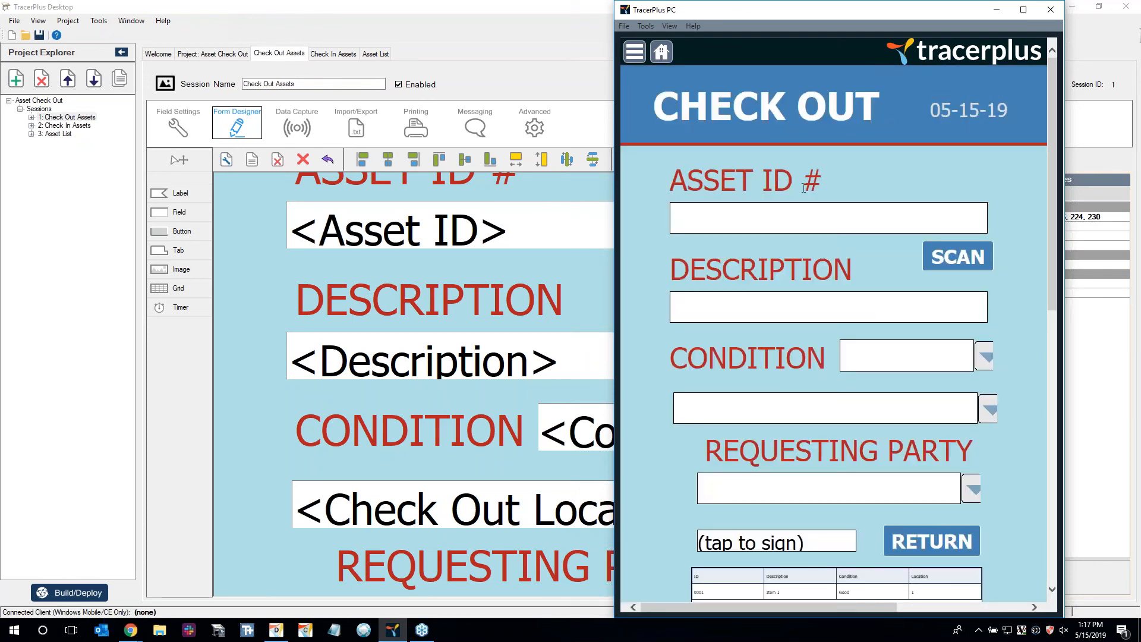
{"action": "type", "text": "0001"}
{"action": "key", "text": "Return"}
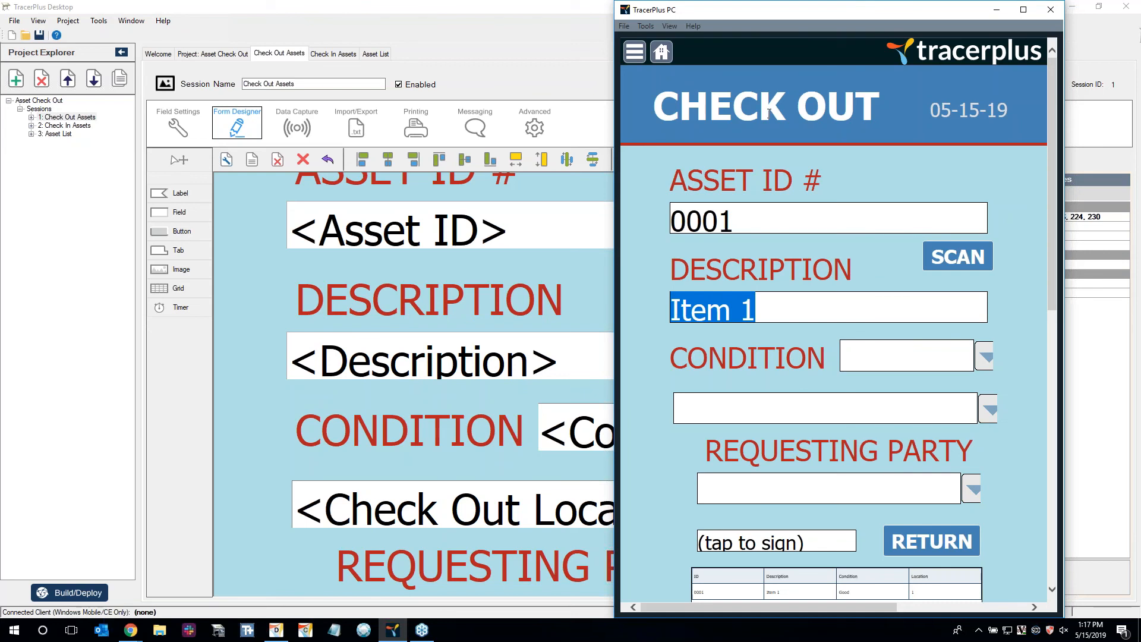
{"action": "left_click", "coordinate": [665, 53]}
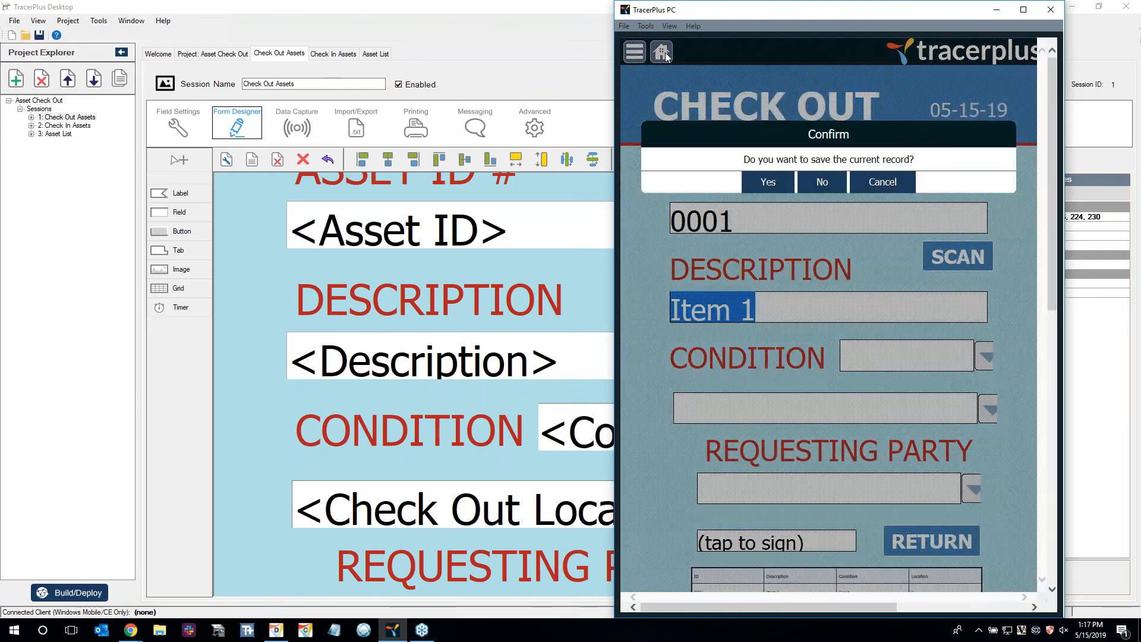
{"action": "left_click", "coordinate": [817, 183]}
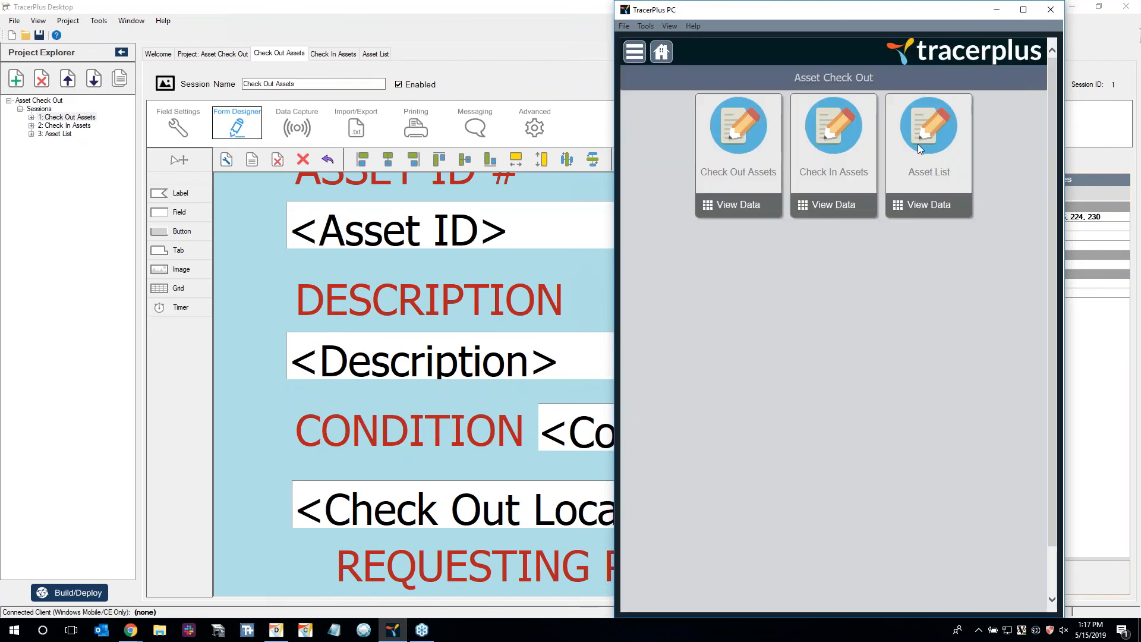
Check the record list on the Check In Assets form, then view the top of the Check Out Assets form design in TracerPlus Desktop
{"action": "left_click", "coordinate": [827, 130]}
{"action": "scroll", "coordinate": [877, 311], "scroll_direction": "down", "scroll_amount": 5}
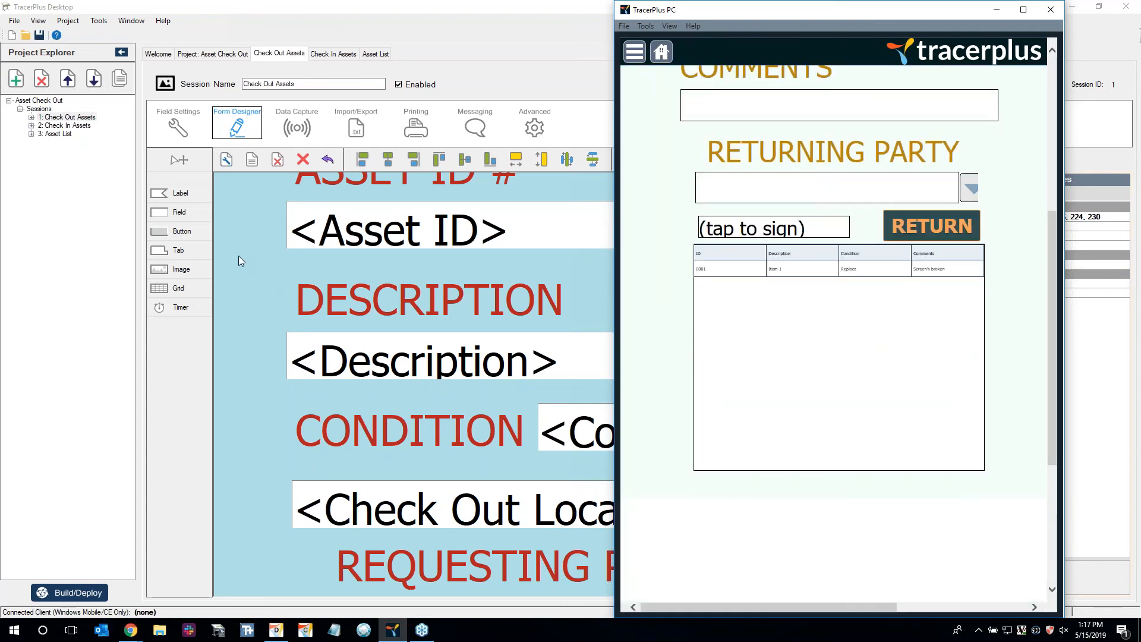
{"action": "scroll", "coordinate": [826, 311], "scroll_direction": "up", "scroll_amount": 5}
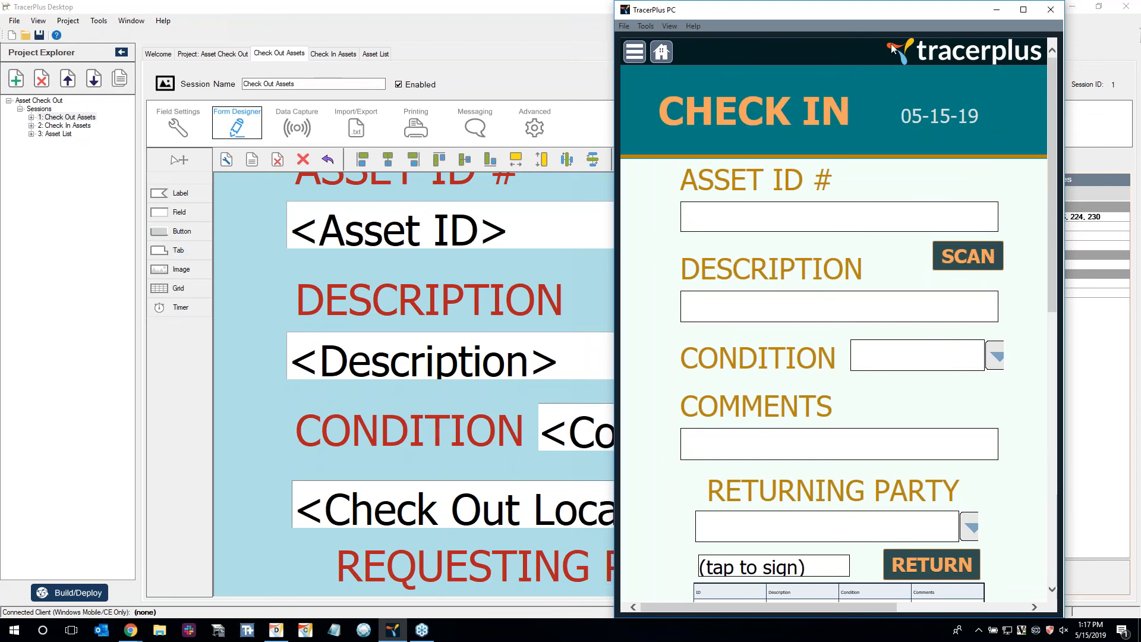
{"action": "left_click", "coordinate": [246, 224]}
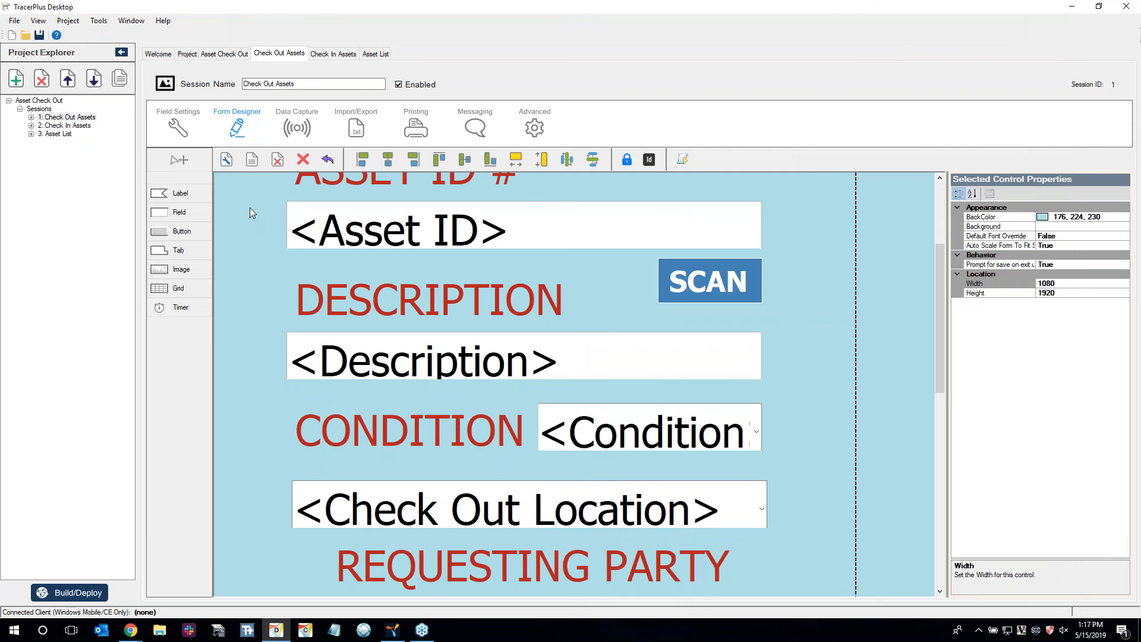
{"action": "scroll", "coordinate": [237, 224], "scroll_direction": "up", "scroll_amount": 3}
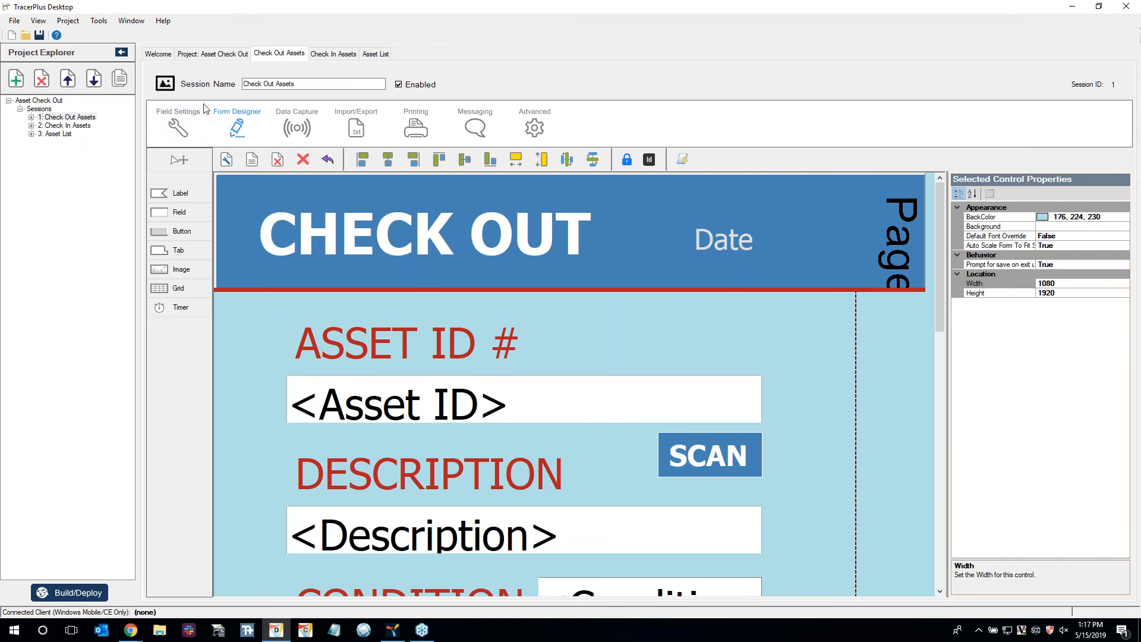
Examine the Description field's settings and the form layout of the Check Out Assets session
{"action": "left_click", "coordinate": [190, 131]}
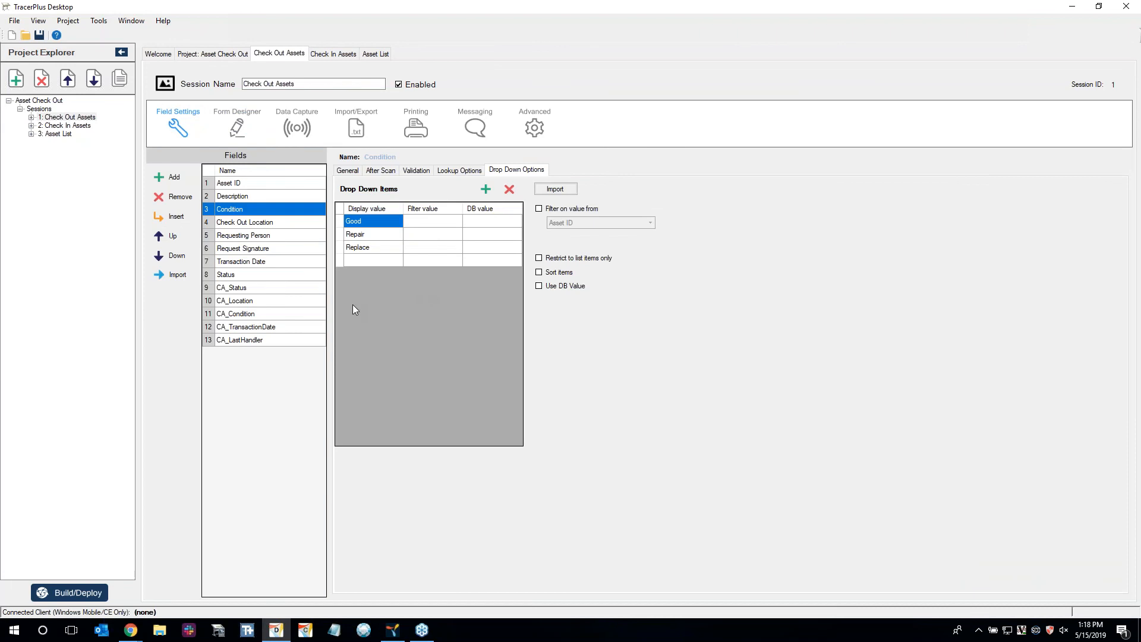
{"action": "left_click", "coordinate": [259, 198]}
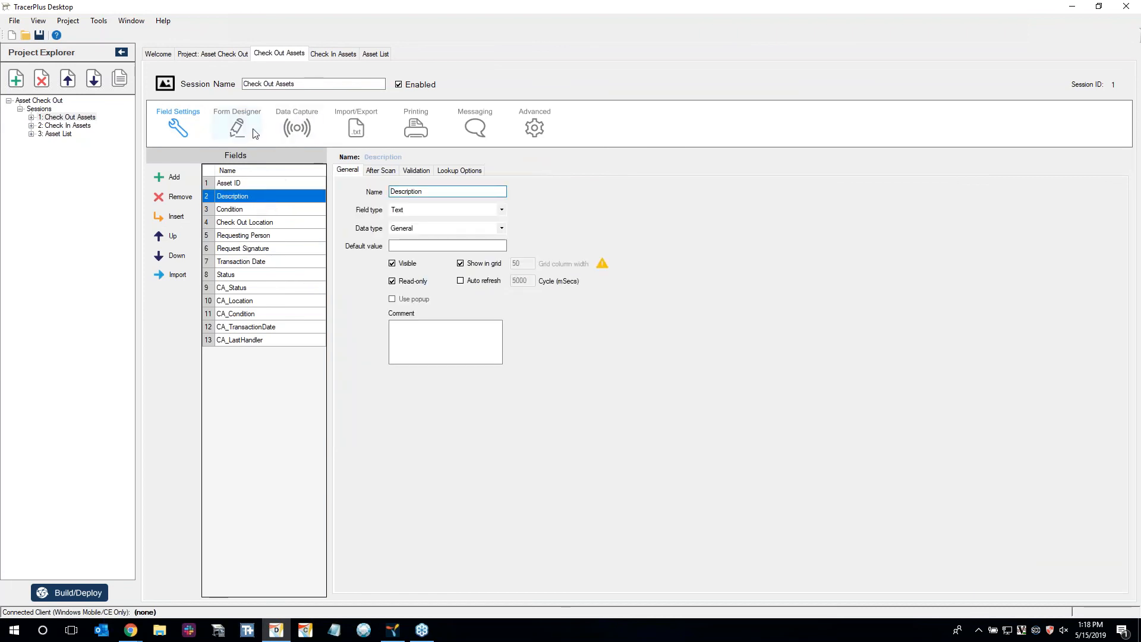
{"action": "left_click", "coordinate": [237, 122]}
{"action": "scroll", "coordinate": [508, 344], "scroll_direction": "down", "scroll_amount": 1}
{"action": "scroll", "coordinate": [508, 344], "scroll_direction": "down", "scroll_amount": 7}
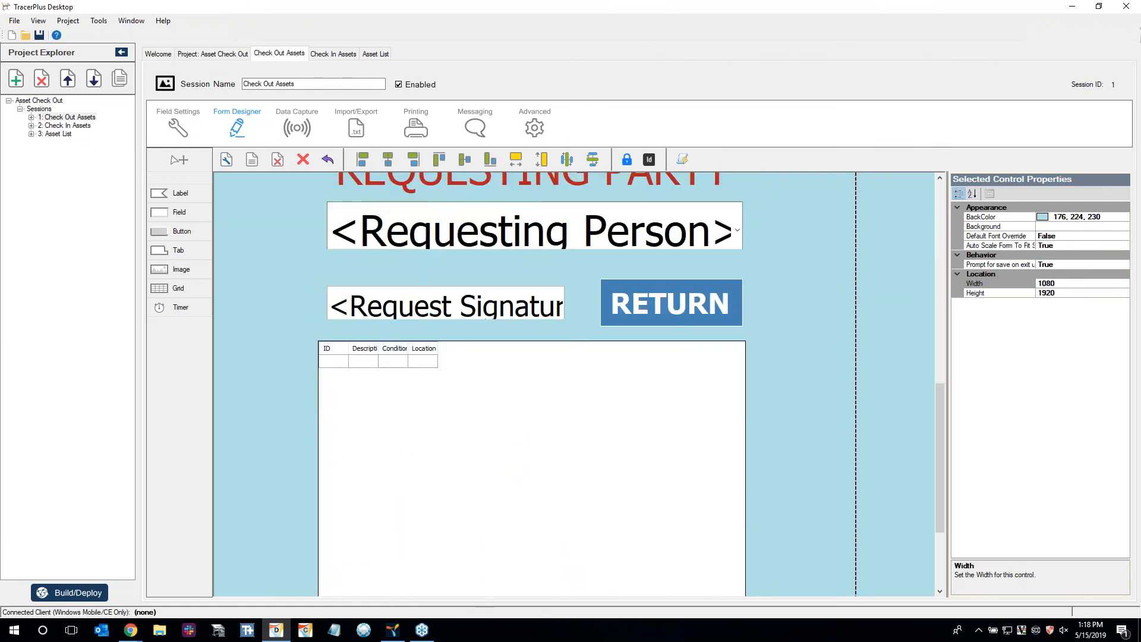
{"action": "scroll", "coordinate": [508, 343], "scroll_direction": "up", "scroll_amount": 6}
{"action": "scroll", "coordinate": [499, 336], "scroll_direction": "up", "scroll_amount": 2}
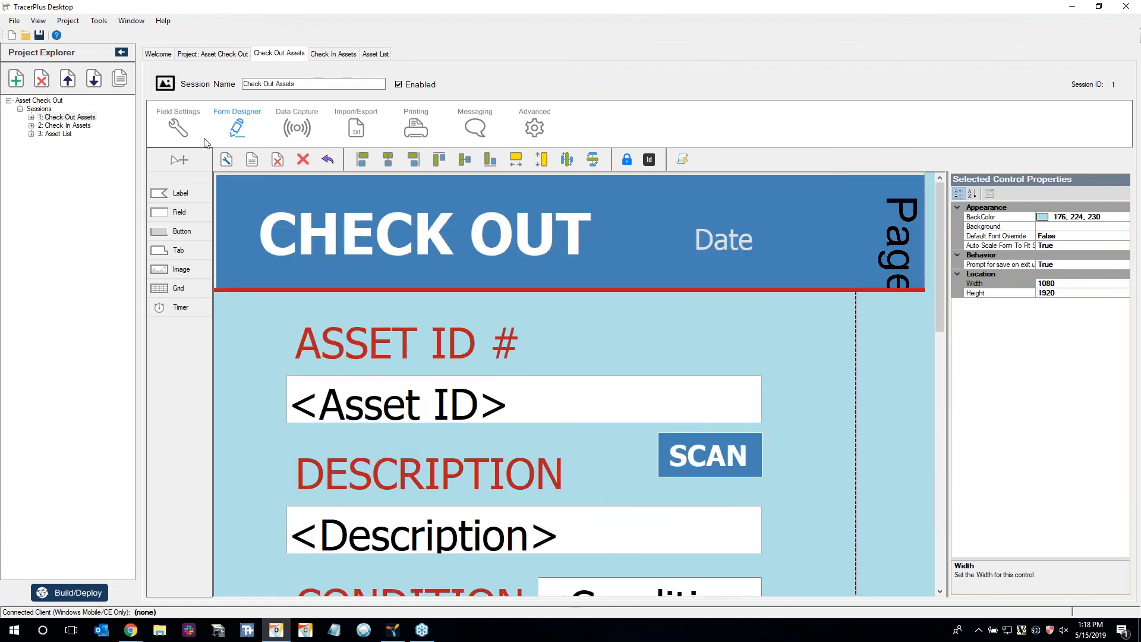
Review the form designs of the Check In Assets and Asset List sessions
{"action": "left_click", "coordinate": [73, 127]}
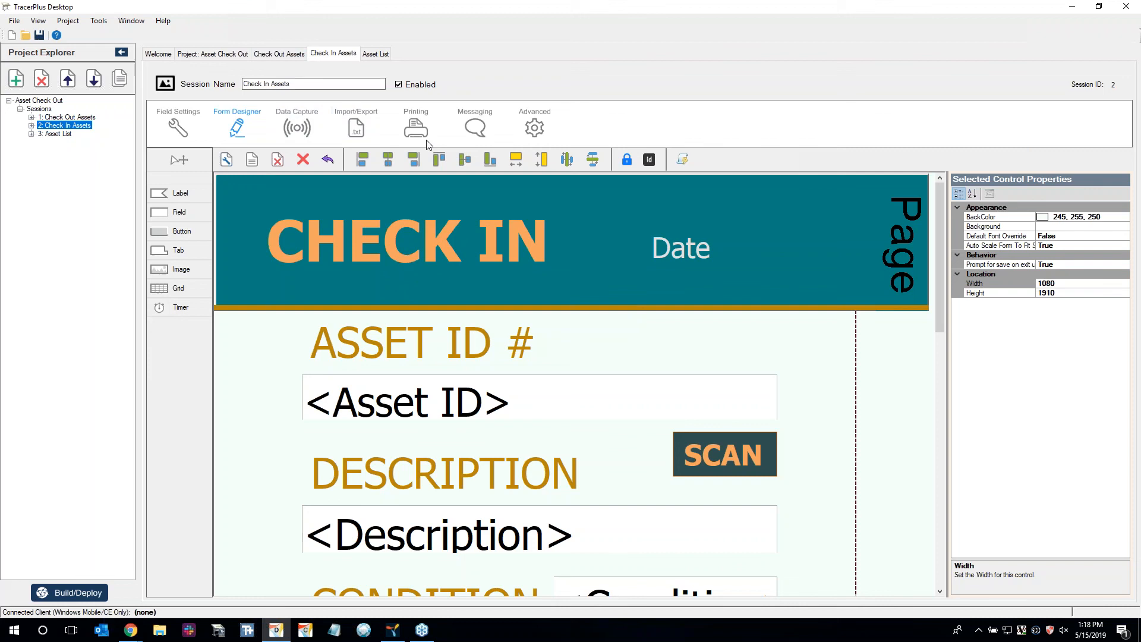
{"action": "left_click", "coordinate": [55, 133]}
{"action": "scroll", "coordinate": [562, 297], "scroll_direction": "down", "scroll_amount": 5}
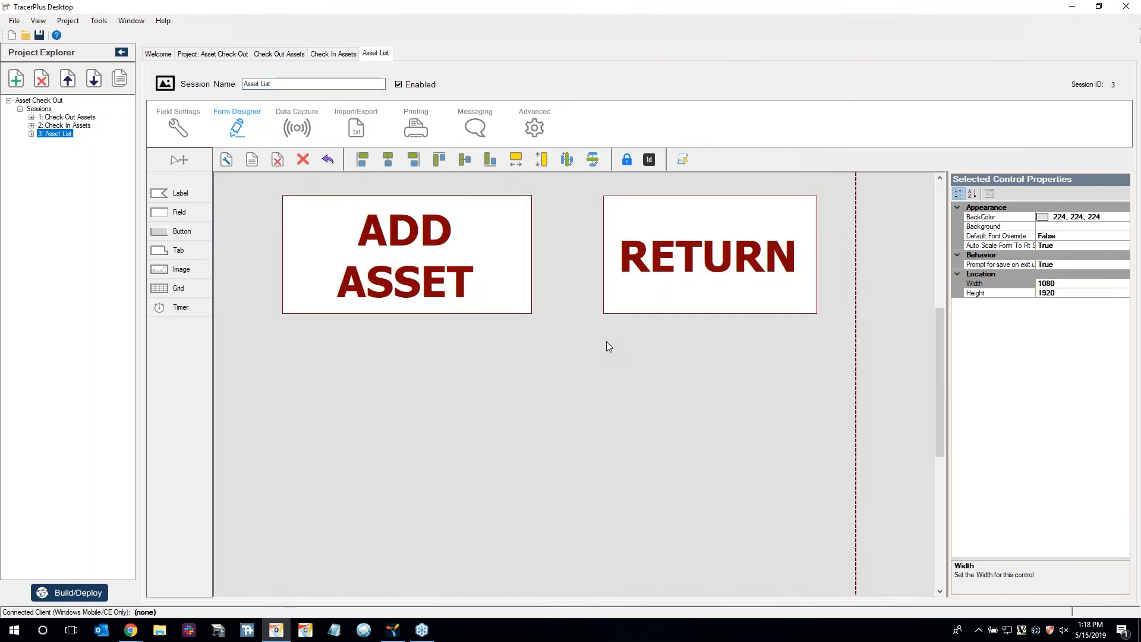
{"action": "scroll", "coordinate": [552, 358], "scroll_direction": "up", "scroll_amount": 5}
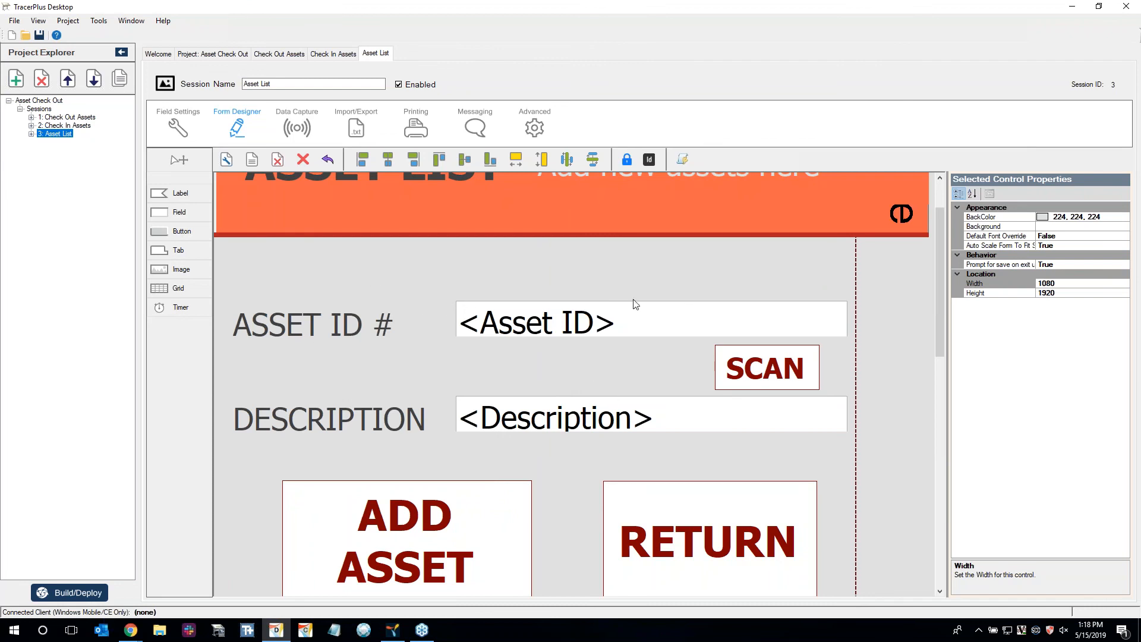
{"action": "scroll", "coordinate": [637, 359], "scroll_direction": "down", "scroll_amount": 4}
{"action": "scroll", "coordinate": [523, 333], "scroll_direction": "up", "scroll_amount": 2}
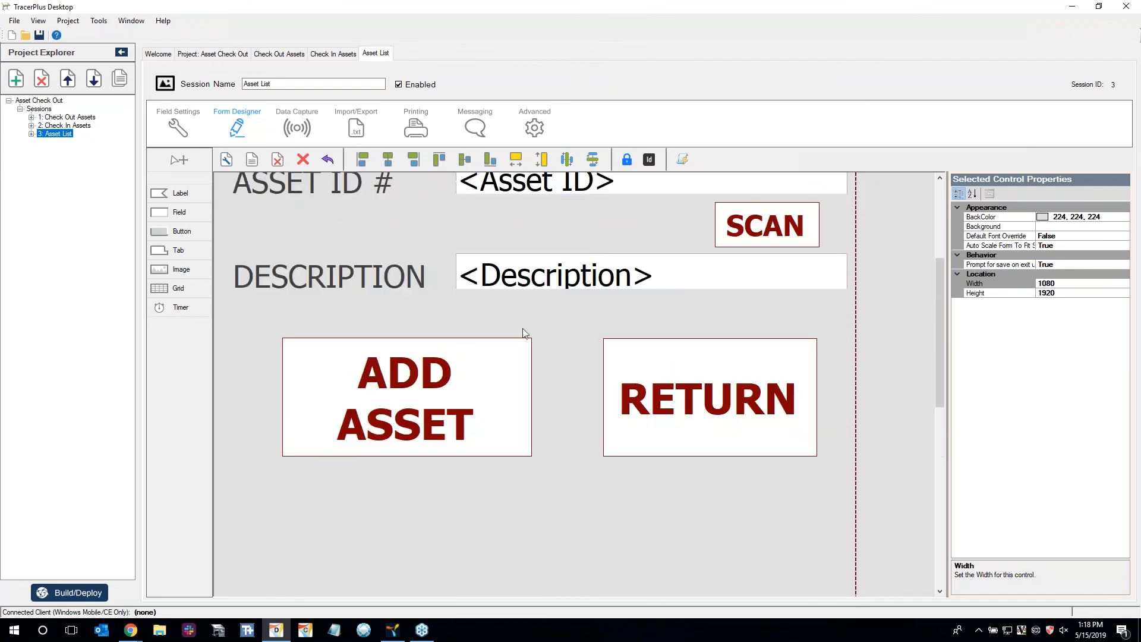
{"action": "scroll", "coordinate": [438, 346], "scroll_direction": "up", "scroll_amount": 3}
{"action": "scroll", "coordinate": [438, 345], "scroll_direction": "down", "scroll_amount": 3}
{"action": "scroll", "coordinate": [416, 266], "scroll_direction": "down", "scroll_amount": 1}
{"action": "scroll", "coordinate": [535, 327], "scroll_direction": "down", "scroll_amount": 1}
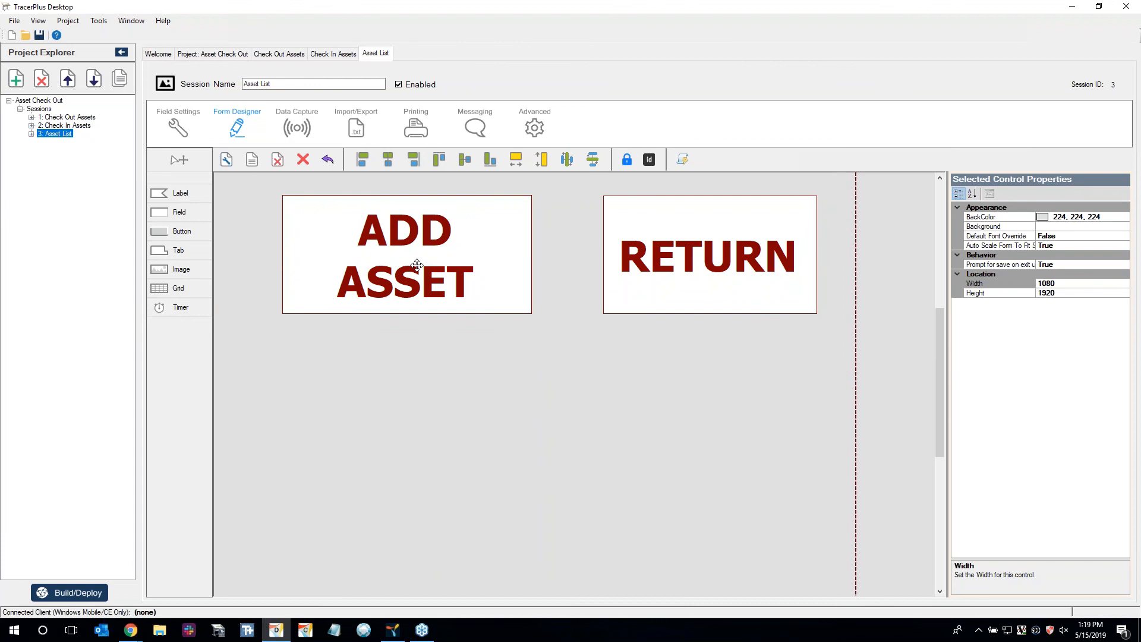
Add a button about 508 by 172 in size below ADD ASSET and RETURN on the Asset List form, captioned SYNC
{"action": "scroll", "coordinate": [518, 256], "scroll_direction": "up", "scroll_amount": 3}
{"action": "scroll", "coordinate": [402, 244], "scroll_direction": "down", "scroll_amount": 1}
{"action": "left_click", "coordinate": [173, 233]}
{"action": "mouse_move", "coordinate": [432, 491]}
{"action": "left_mouse_down"}
{"action": "mouse_move", "coordinate": [476, 539]}
{"action": "mouse_move", "coordinate": [581, 573]}
{"action": "mouse_move", "coordinate": [736, 595]}
{"action": "left_mouse_up"}
{"action": "left_click_drag", "start_coordinate": [630, 571], "coordinate": [608, 568]}
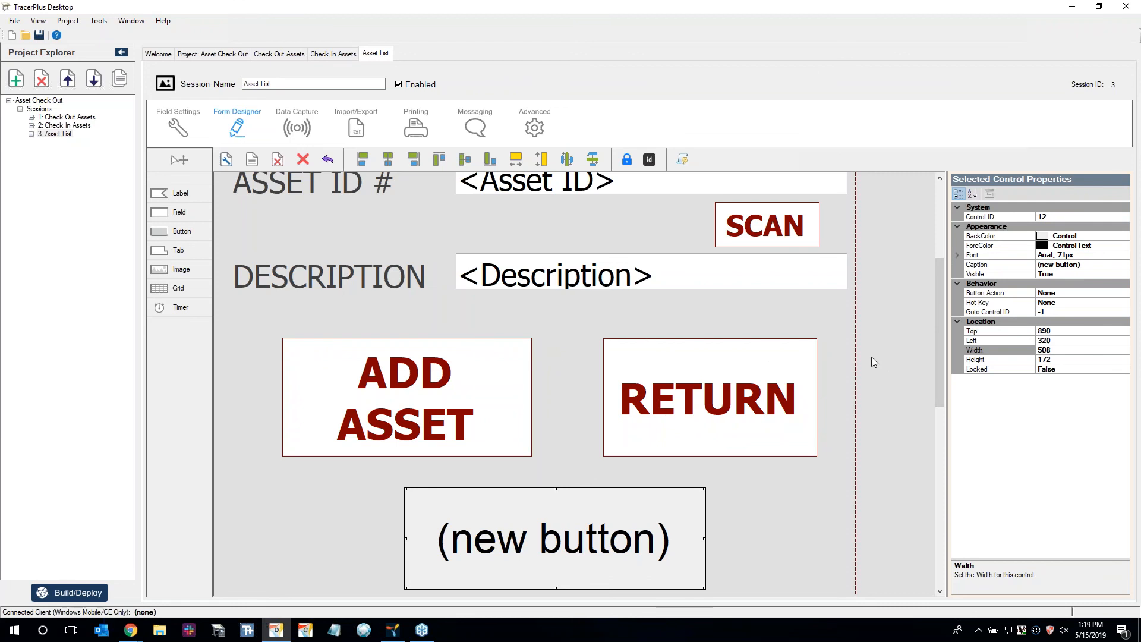
{"action": "left_click", "coordinate": [1104, 267]}
{"action": "type", "text": "SYNC"}
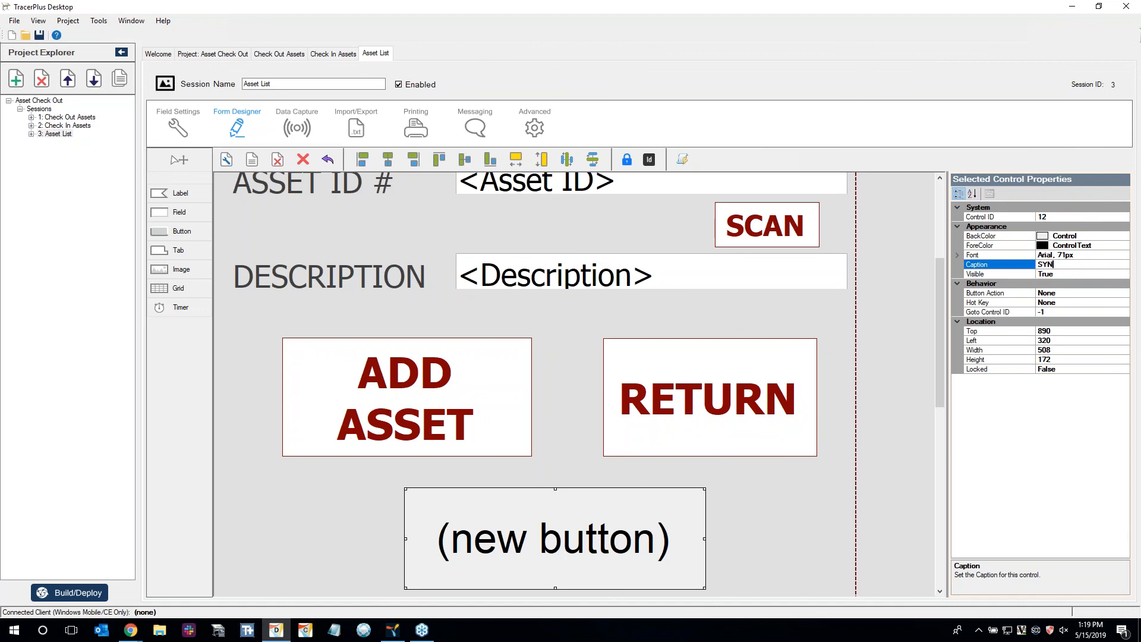
{"action": "key", "text": "Return"}
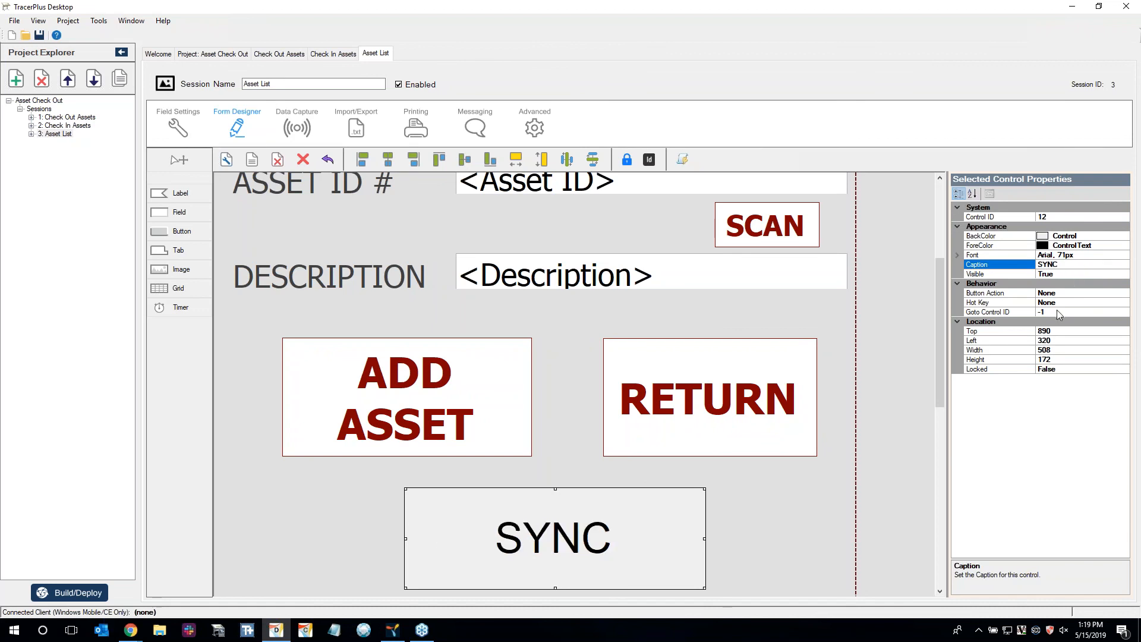
Set the SYNC button's action to DoSync with sync host ID 1 and sync profile ID 1
{"action": "left_click", "coordinate": [1087, 293]}
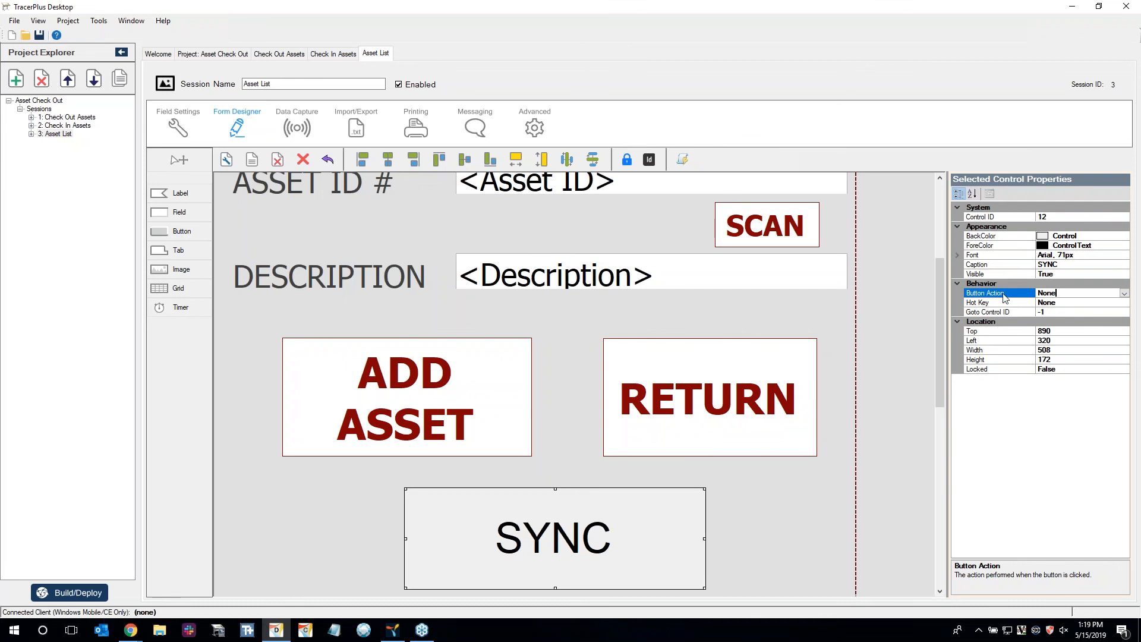
{"action": "key", "text": "Down"}
{"action": "key", "text": "Return"}
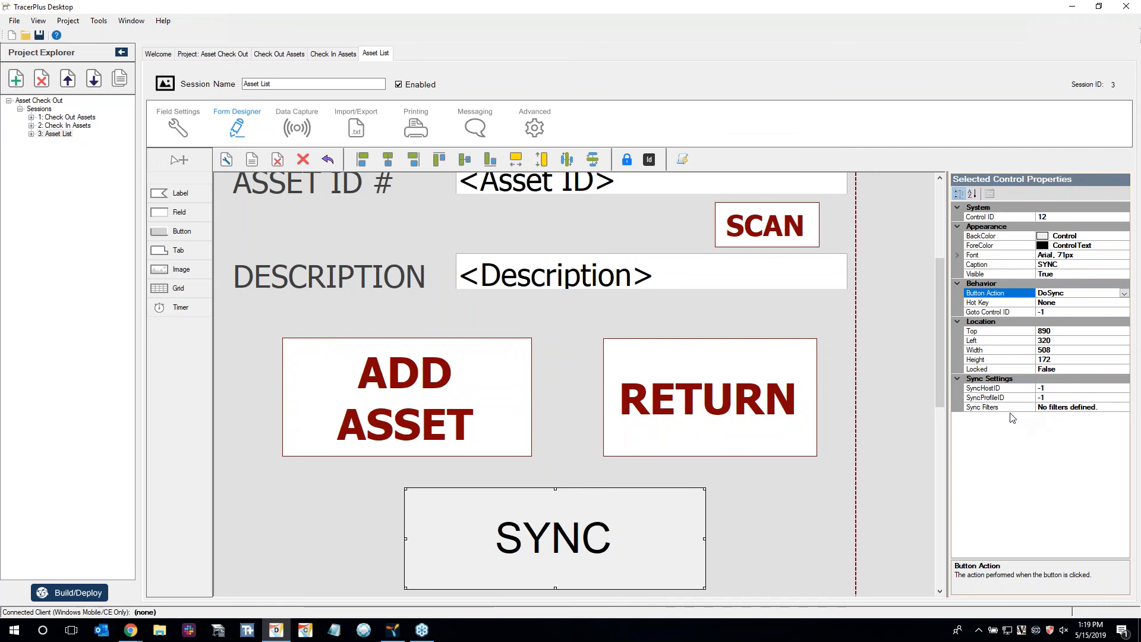
{"action": "left_click", "coordinate": [1052, 399]}
{"action": "left_click", "coordinate": [1055, 387]}
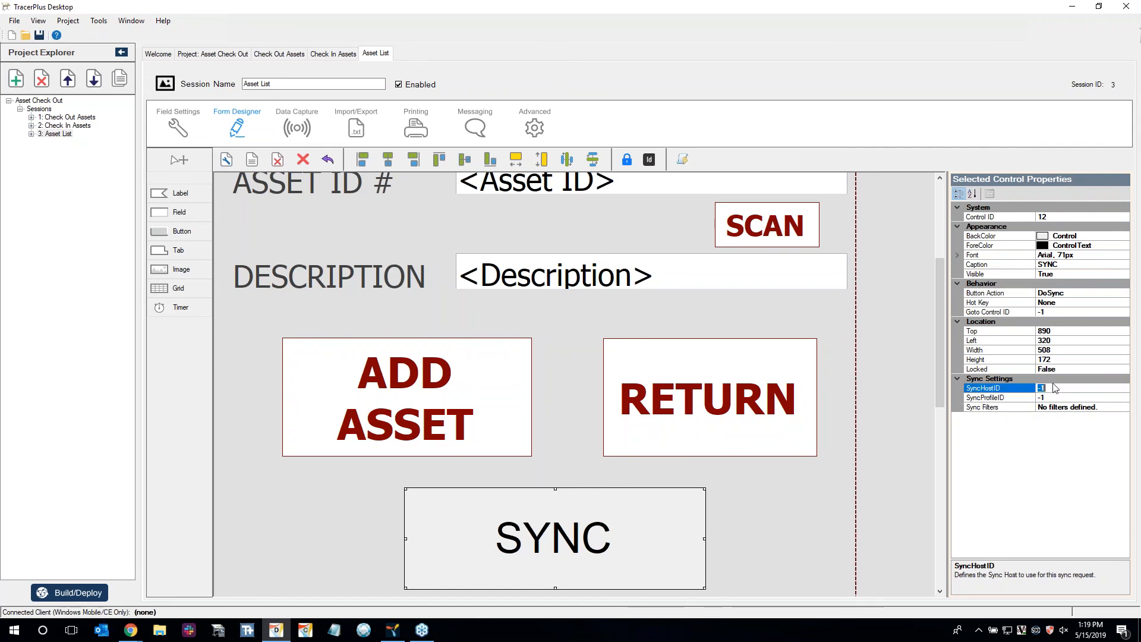
{"action": "type", "text": "1"}
{"action": "left_click", "coordinate": [1054, 397]}
{"action": "type", "text": "1"}
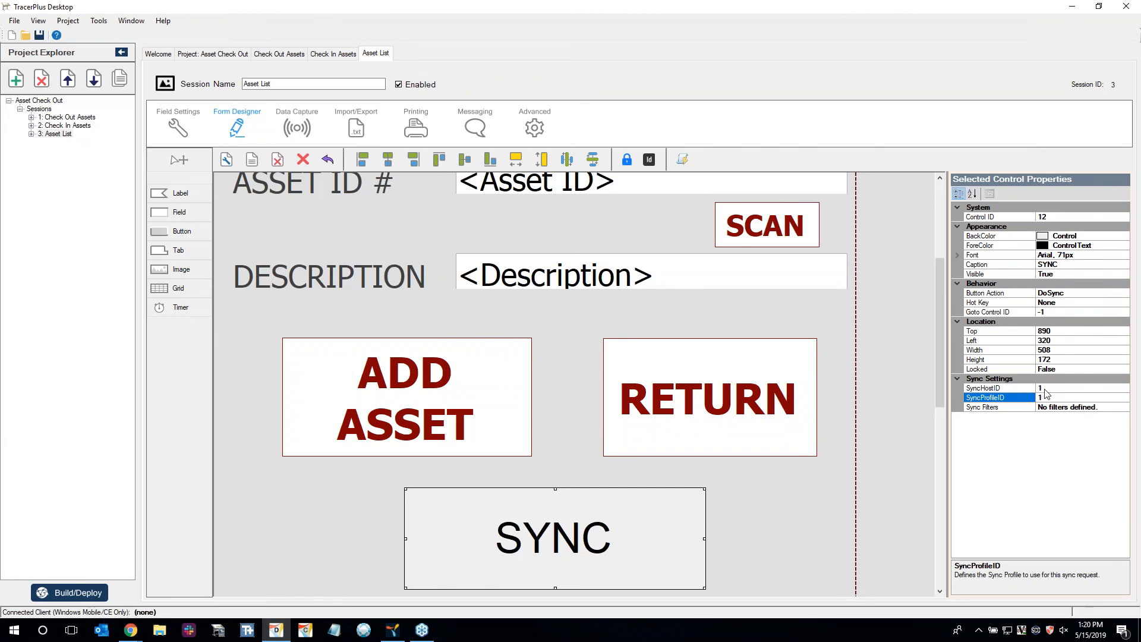
Add a sync host with the address 192.168.4.29 to the Asset Check Out project's Connect settings
{"action": "left_click", "coordinate": [212, 53]}
{"action": "left_click", "coordinate": [374, 135]}
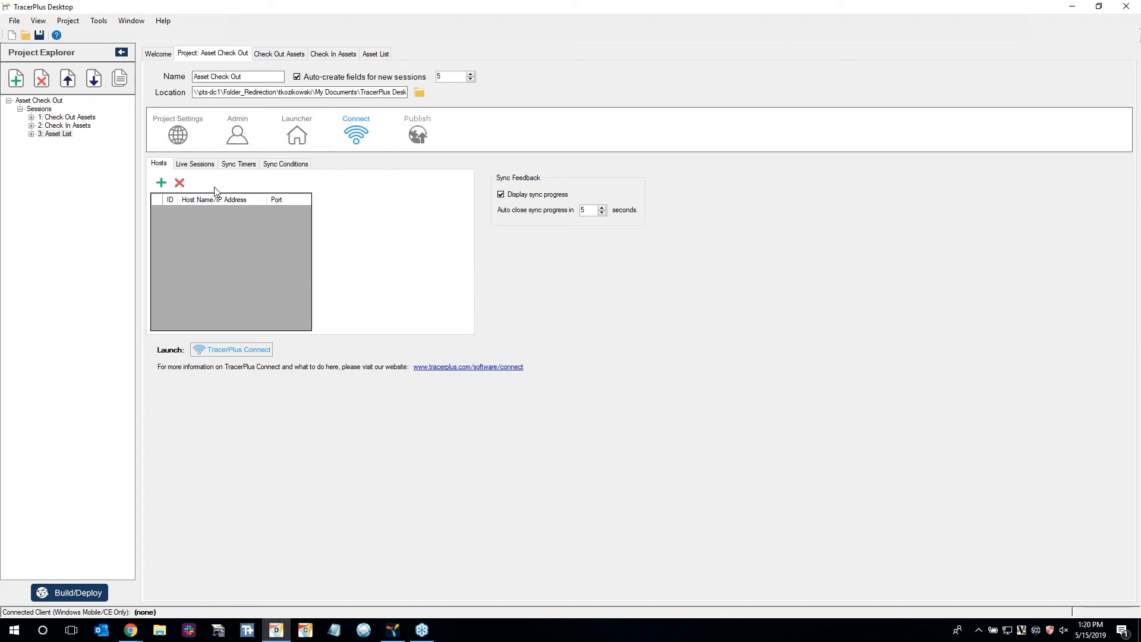
{"action": "left_click", "coordinate": [161, 184]}
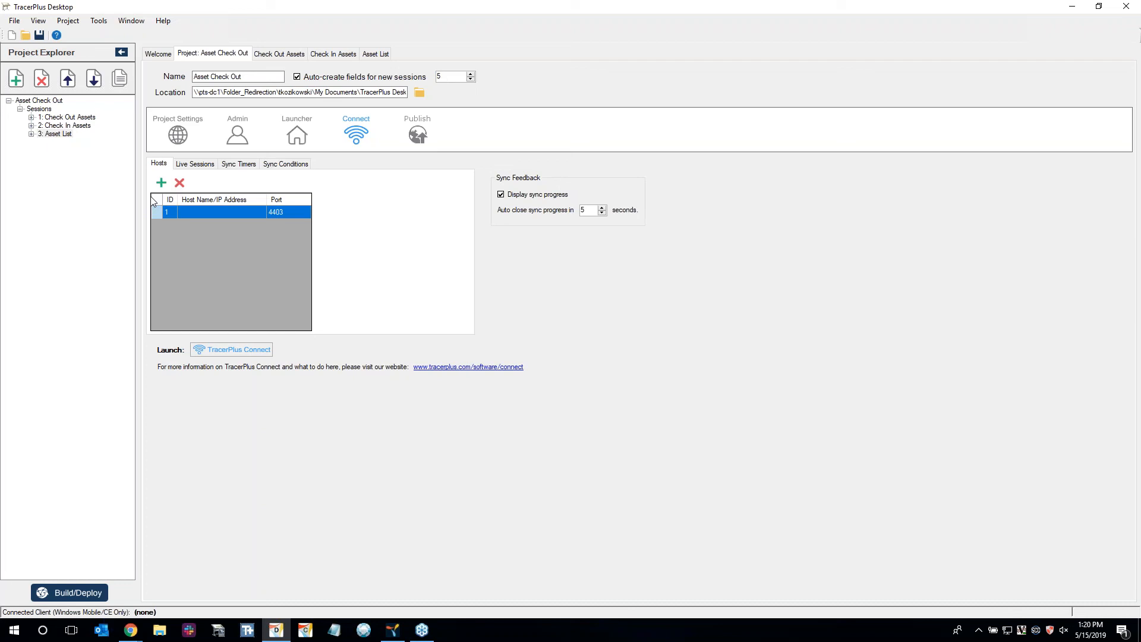
{"action": "left_click", "coordinate": [206, 216]}
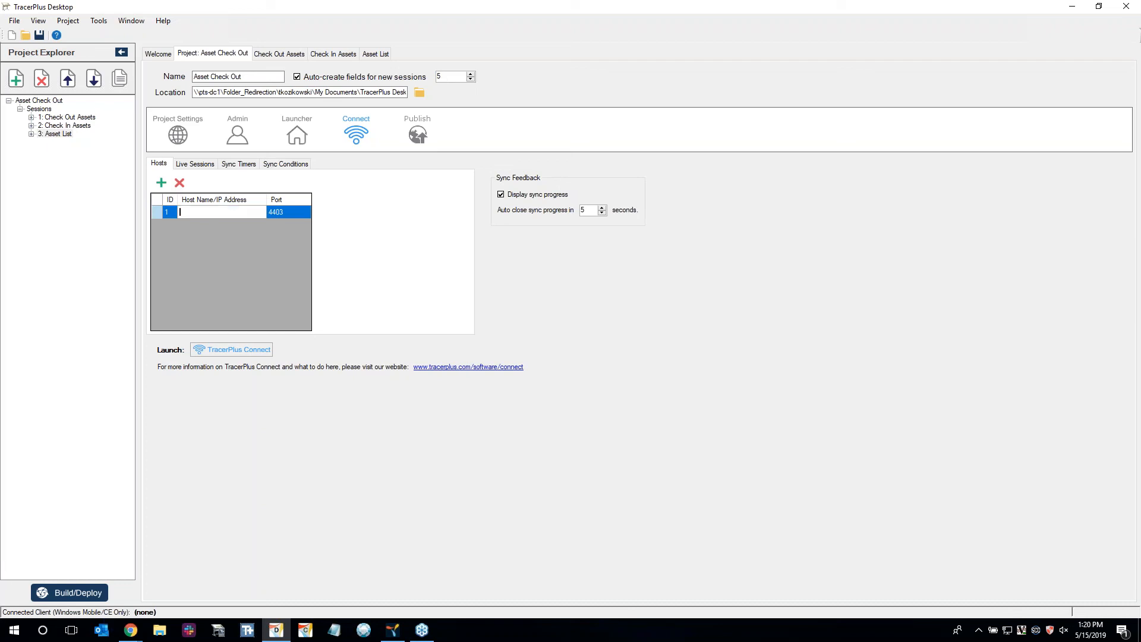
{"action": "type", "text": "192.168.4.29"}
{"action": "key", "text": "Return"}
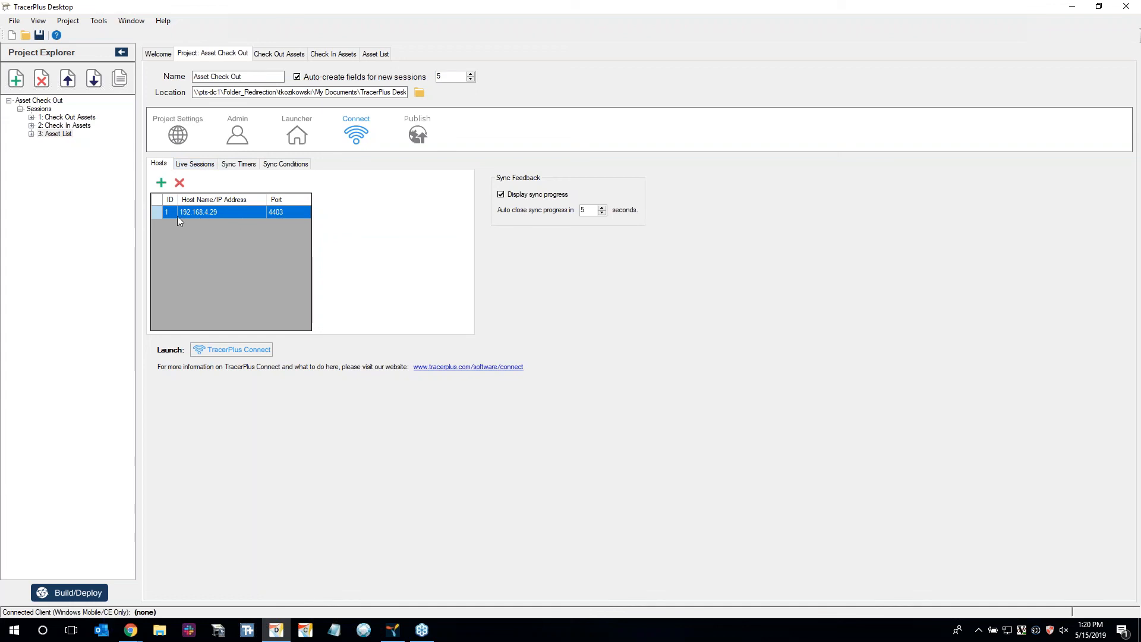
Switch to TracerPlus Connect and create a new profile file with a default-project sync profile containing one sync process
{"action": "left_click", "coordinate": [305, 630]}
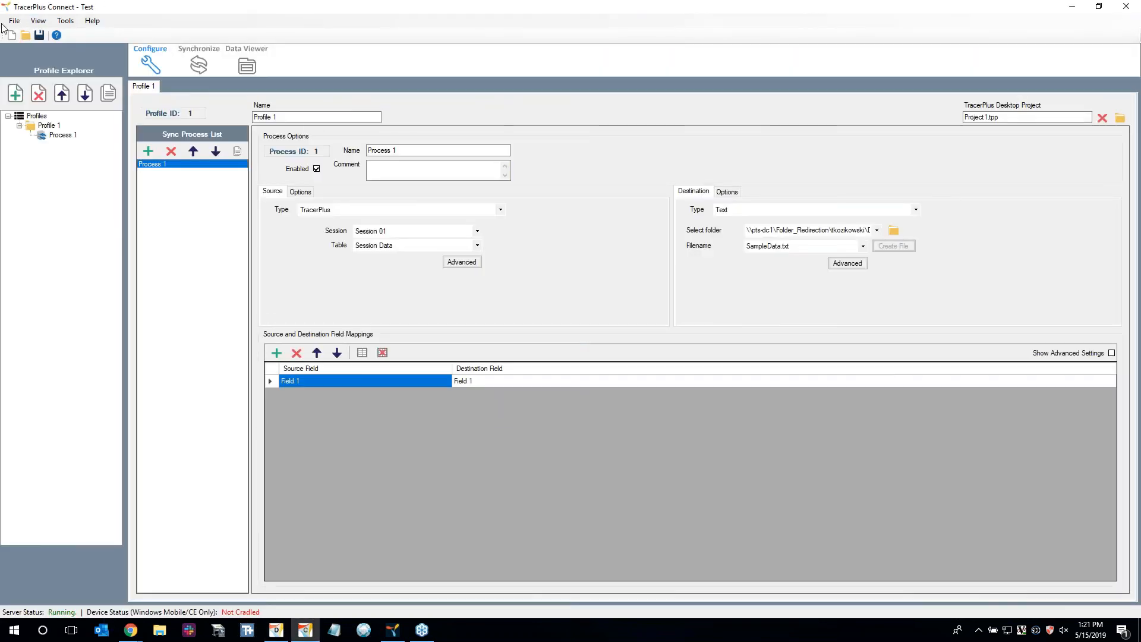
{"action": "left_click", "coordinate": [14, 20]}
{"action": "left_click", "coordinate": [24, 32]}
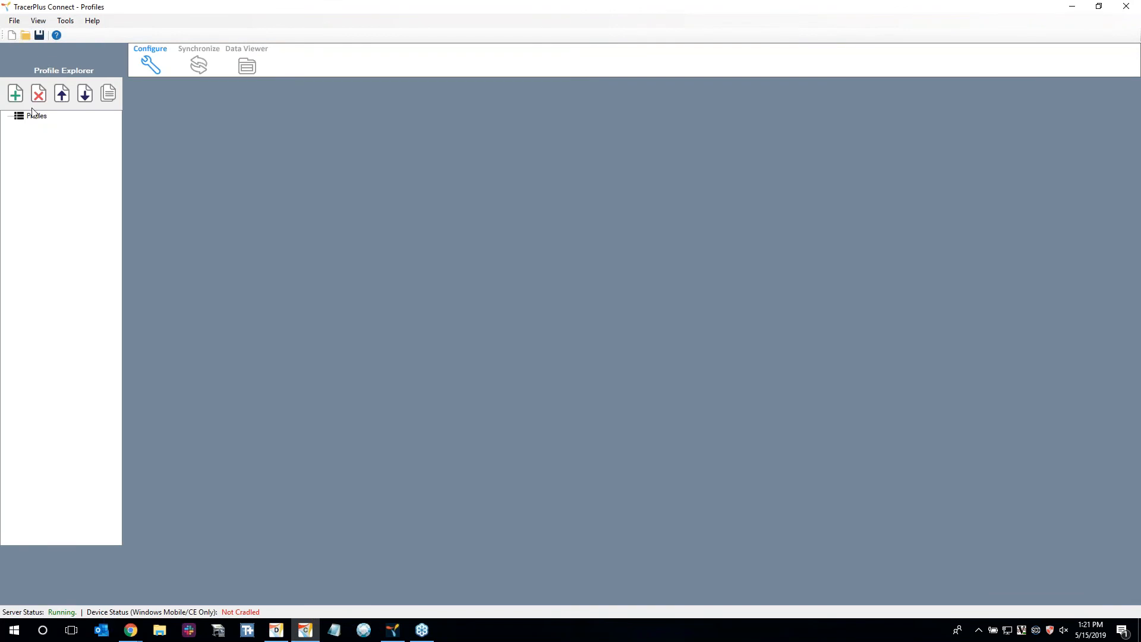
{"action": "left_click", "coordinate": [15, 94]}
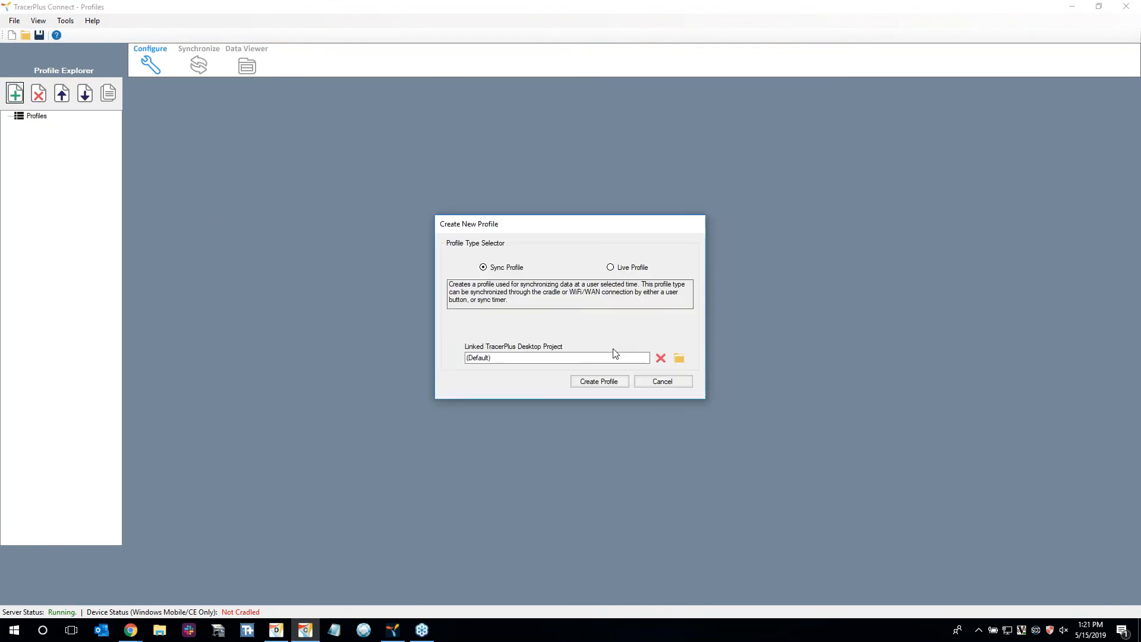
{"action": "left_click", "coordinate": [609, 383]}
{"action": "left_click", "coordinate": [148, 152]}
Set the process source to the ODBC datasource TracerPlus Connect Sample - System and its destination type to TracerPlus
{"action": "left_click", "coordinate": [414, 210]}
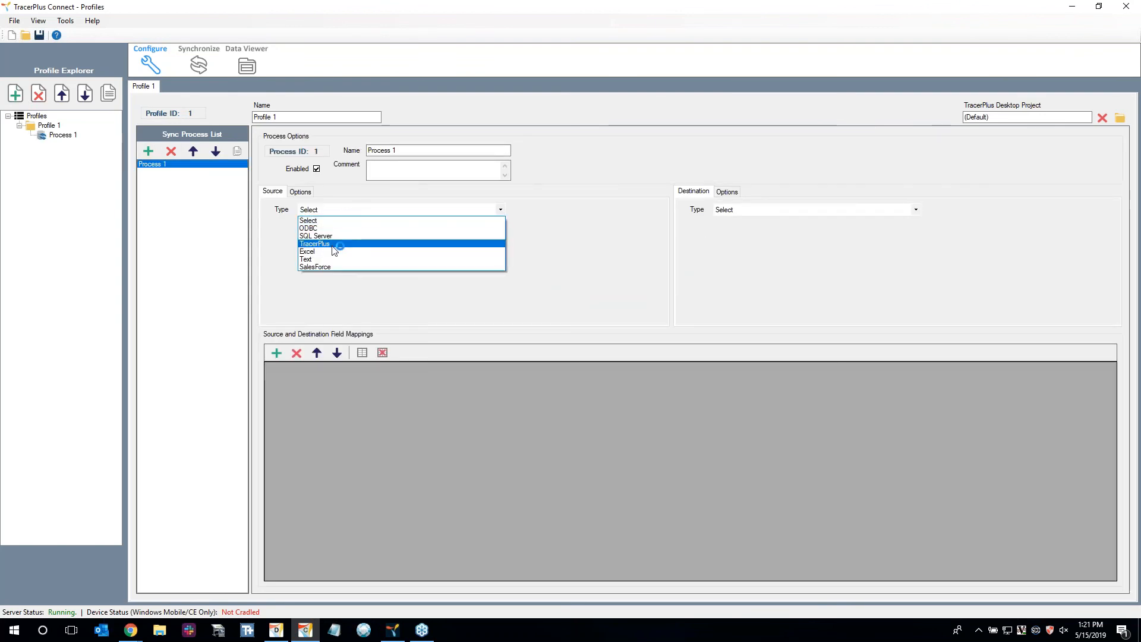
{"action": "left_click", "coordinate": [327, 228]}
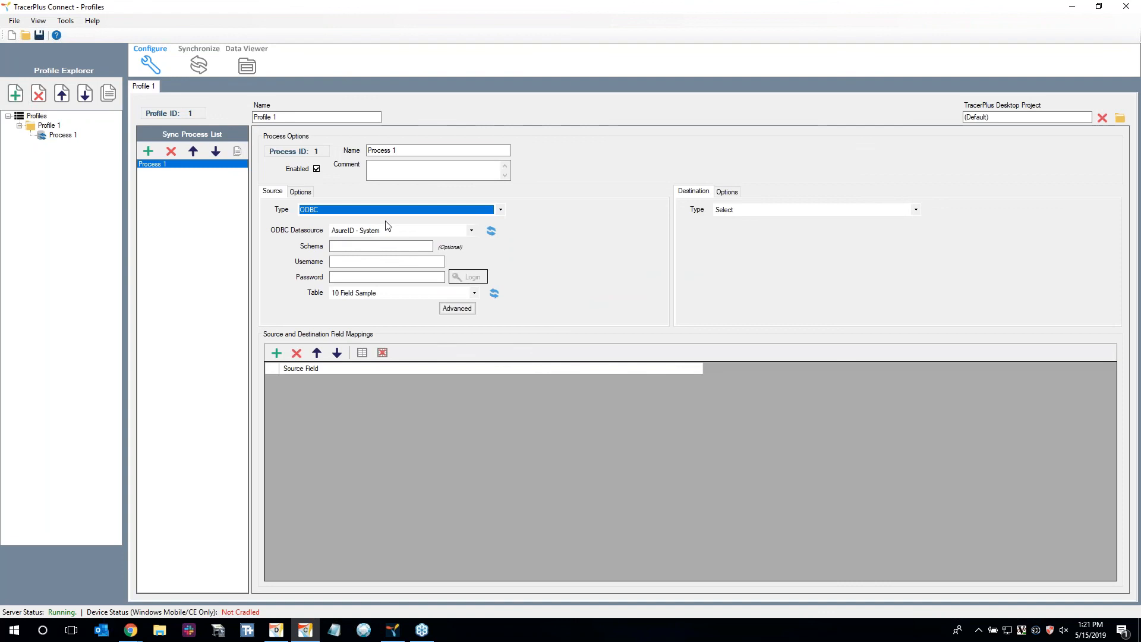
{"action": "left_click", "coordinate": [389, 231]}
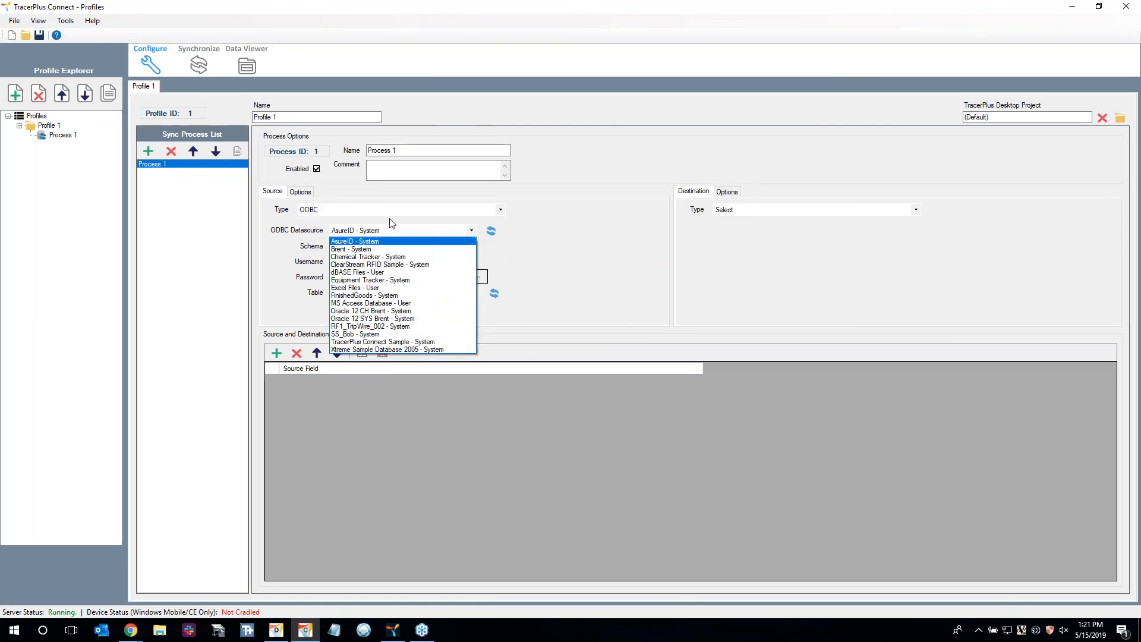
{"action": "left_click", "coordinate": [391, 342]}
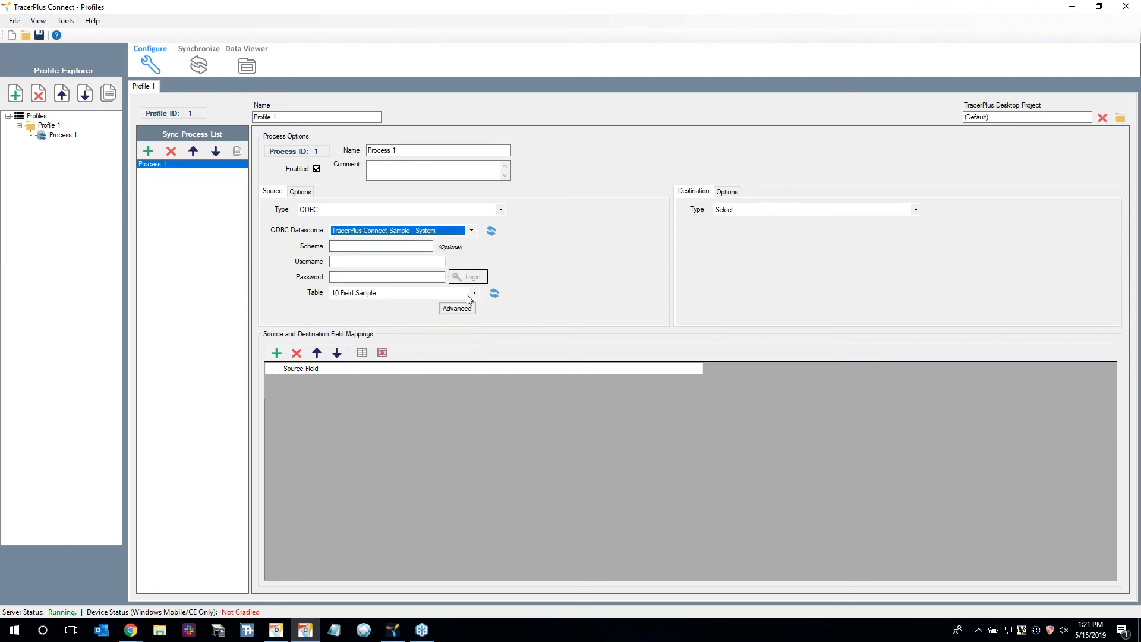
{"action": "left_click", "coordinate": [808, 209]}
{"action": "left_click", "coordinate": [773, 248]}
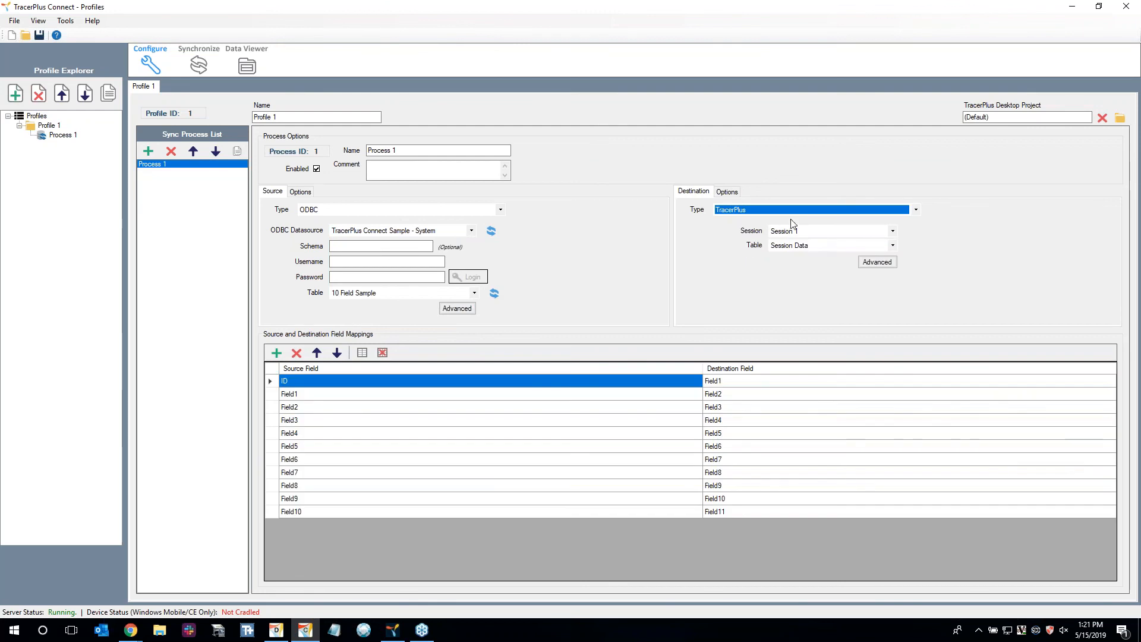
Remove the ID mapping and the surplus field mappings so only Field1 through Field5 are mapped
{"action": "left_click", "coordinate": [296, 352]}
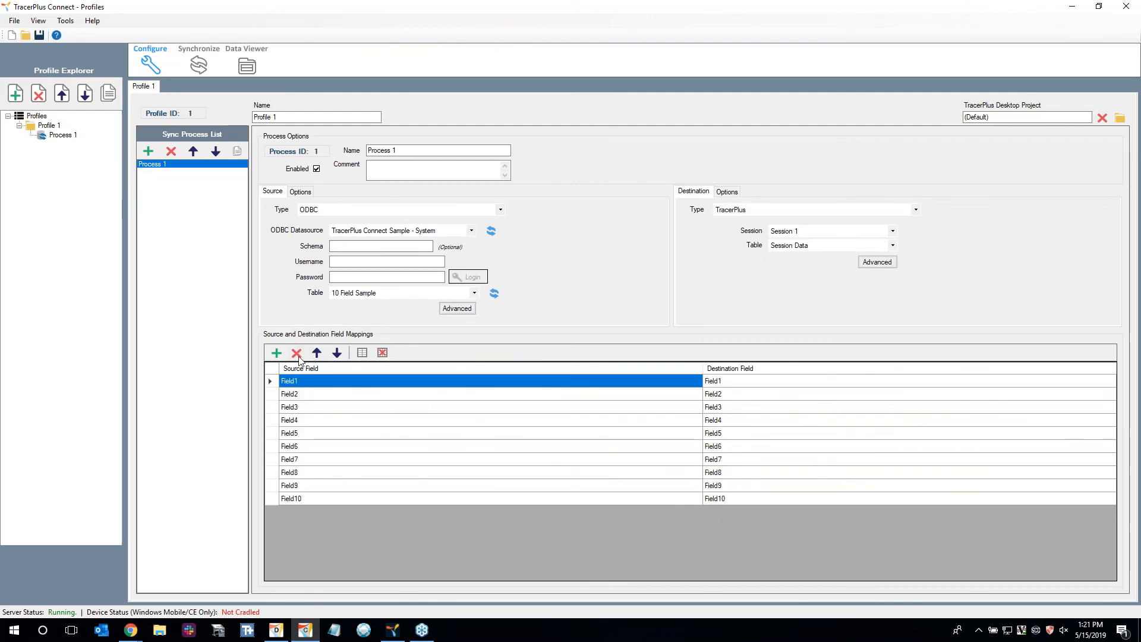
{"action": "left_click", "coordinate": [300, 473]}
{"action": "left_click", "coordinate": [295, 352]}
{"action": "left_click", "coordinate": [296, 352]}
{"action": "left_click", "coordinate": [296, 352]}
{"action": "left_click", "coordinate": [293, 450]}
{"action": "left_click", "coordinate": [296, 352]}
{"action": "left_click", "coordinate": [296, 352]}
Switch to TracerPlus Desktop and check which fields the Asset List session defines
{"action": "left_click", "coordinate": [392, 629]}
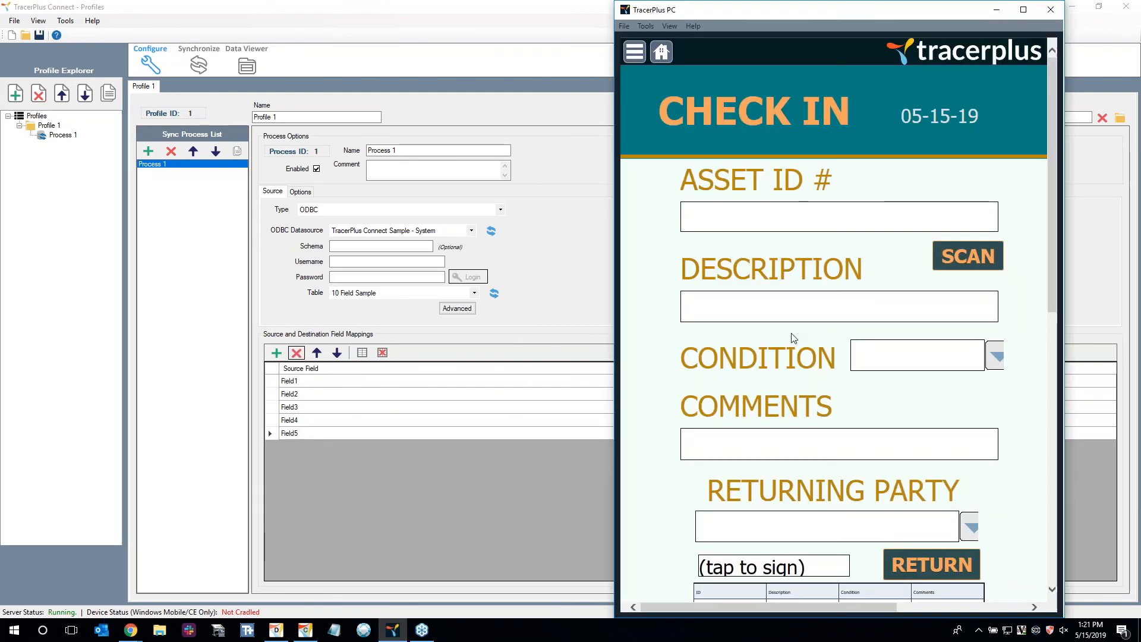
{"action": "left_click", "coordinate": [276, 629]}
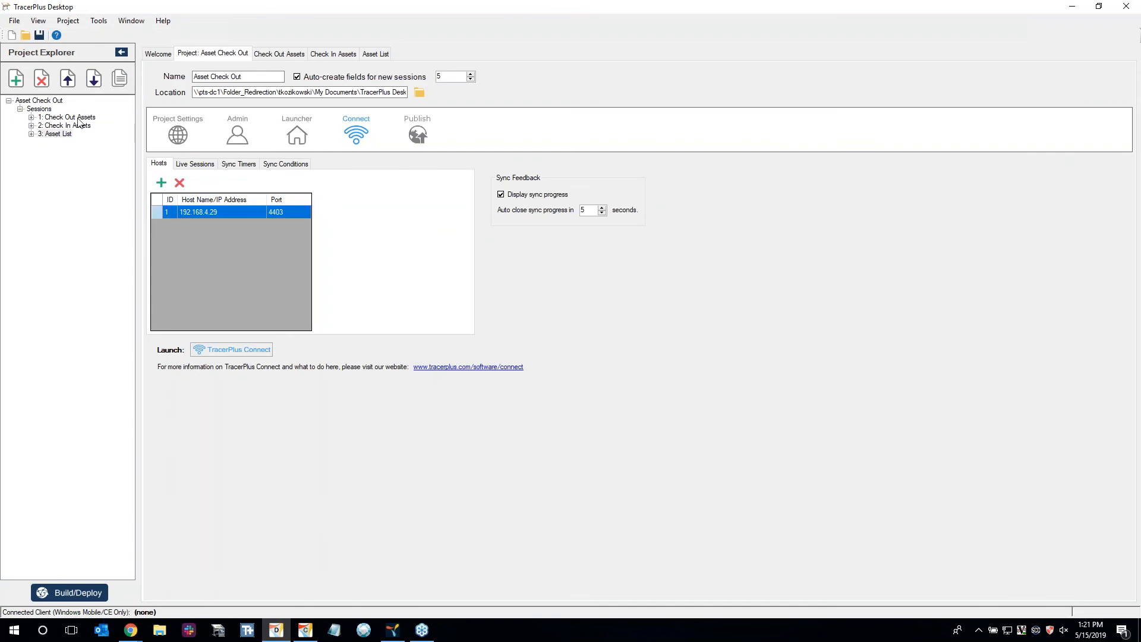
{"action": "left_click", "coordinate": [60, 133]}
{"action": "left_click", "coordinate": [178, 127]}
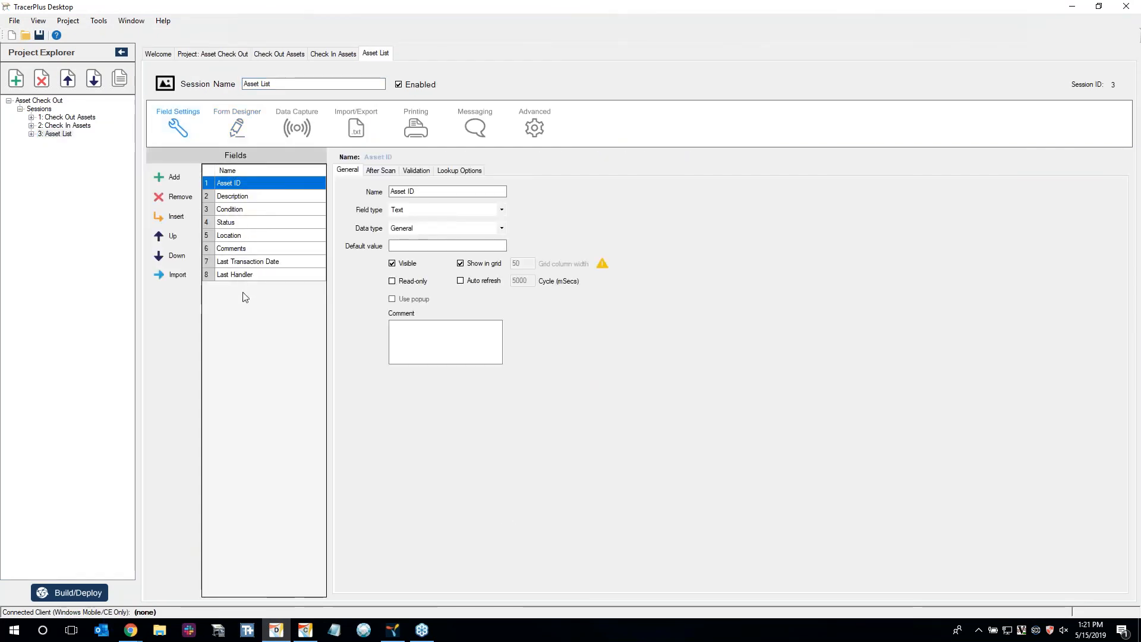
Return to TracerPlus Connect and extend the mappings to Field6, removing the duplicate Field5 row
{"action": "left_click", "coordinate": [308, 632]}
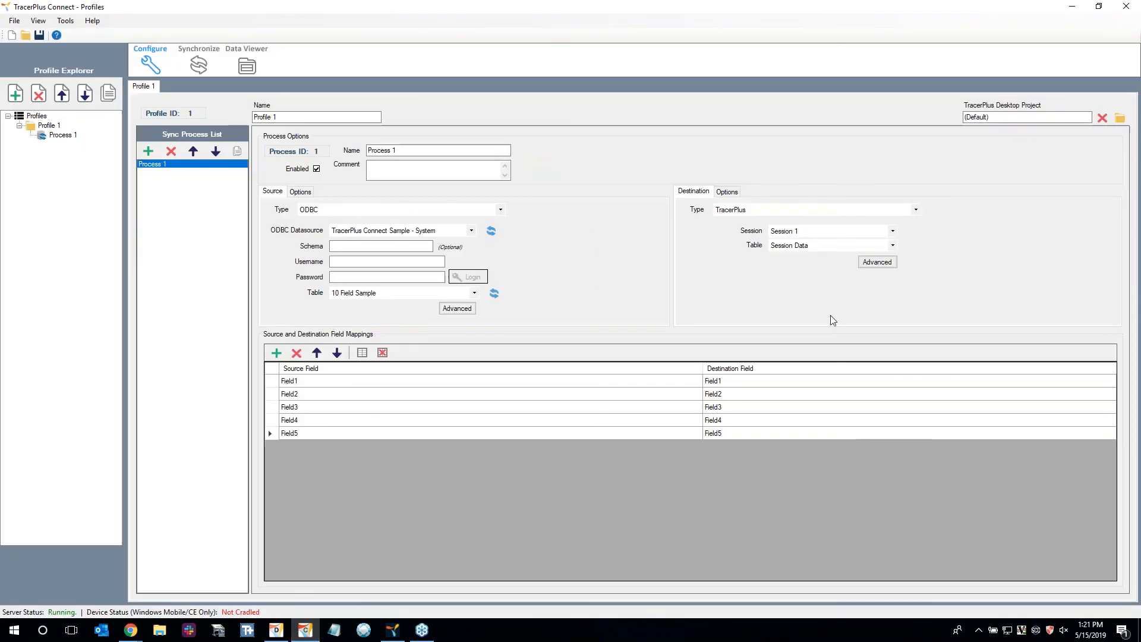
{"action": "left_click", "coordinate": [276, 353]}
{"action": "left_click", "coordinate": [275, 353]}
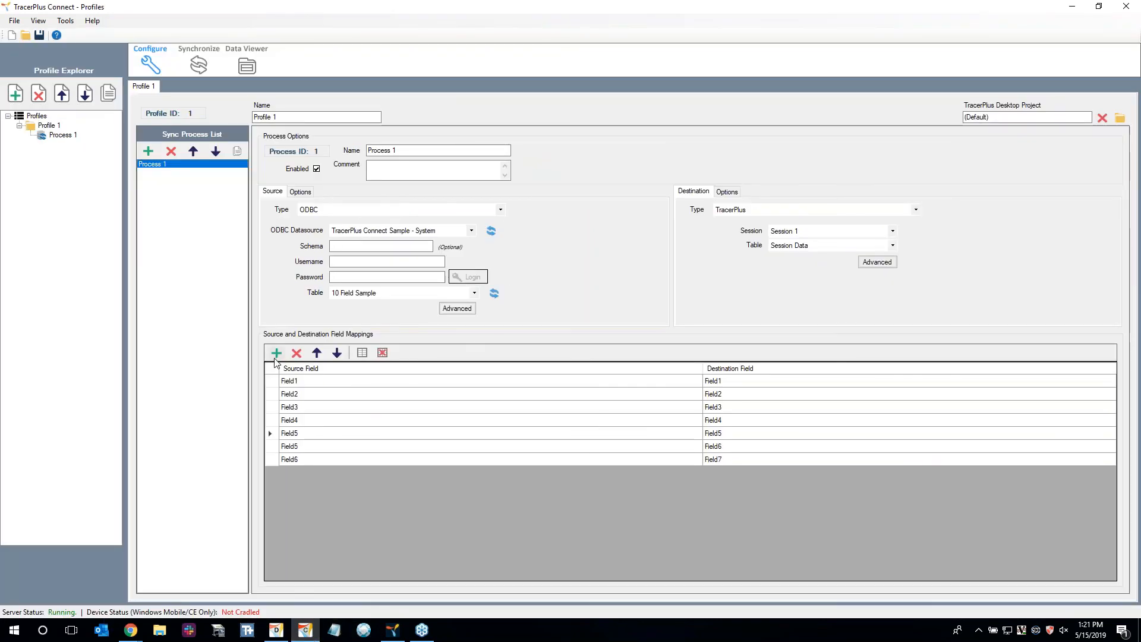
{"action": "left_click", "coordinate": [294, 355]}
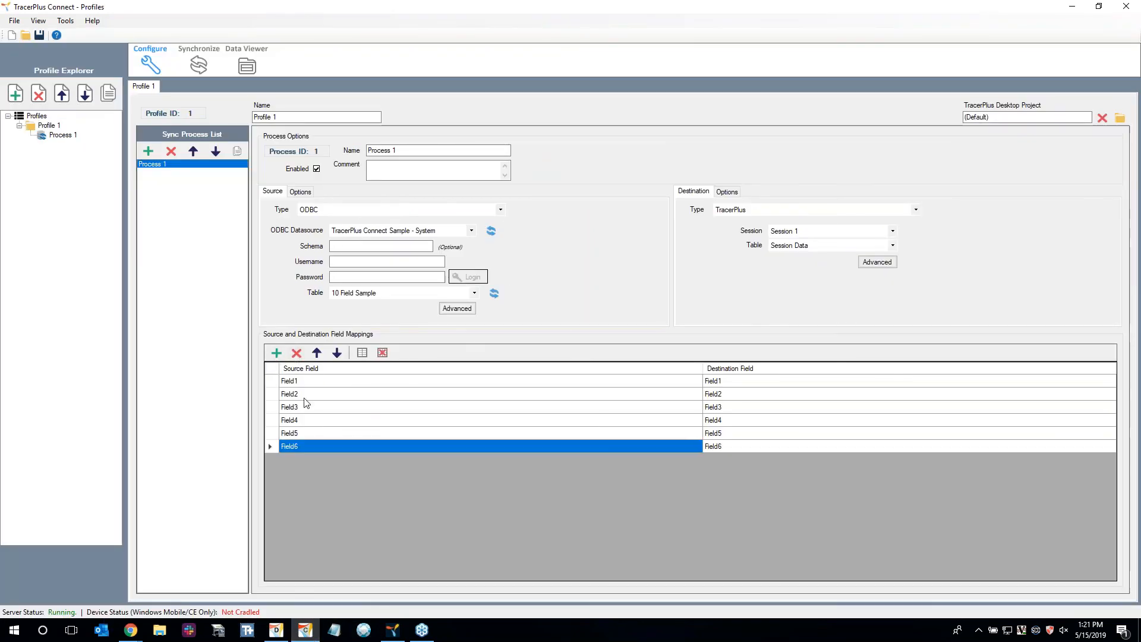
Add a Field7 to Field7 mapping and set the TracerPlus destination session to Session 3
{"action": "left_click", "coordinate": [274, 358]}
{"action": "left_click", "coordinate": [308, 457]}
{"action": "left_click", "coordinate": [308, 458]}
{"action": "left_click", "coordinate": [300, 523]}
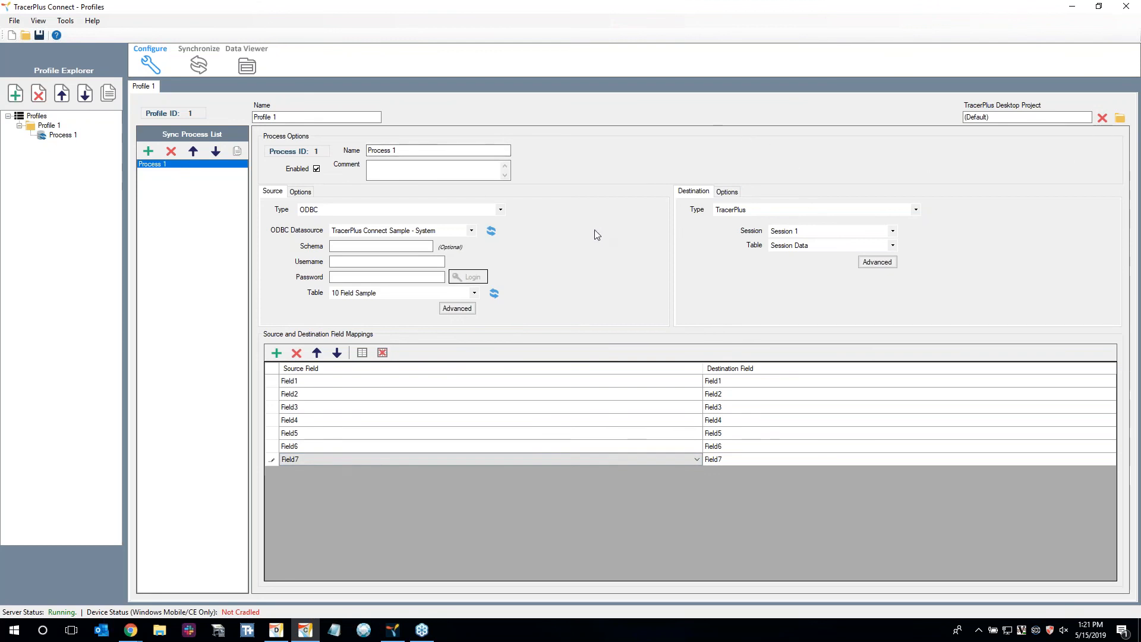
{"action": "left_click", "coordinate": [820, 231]}
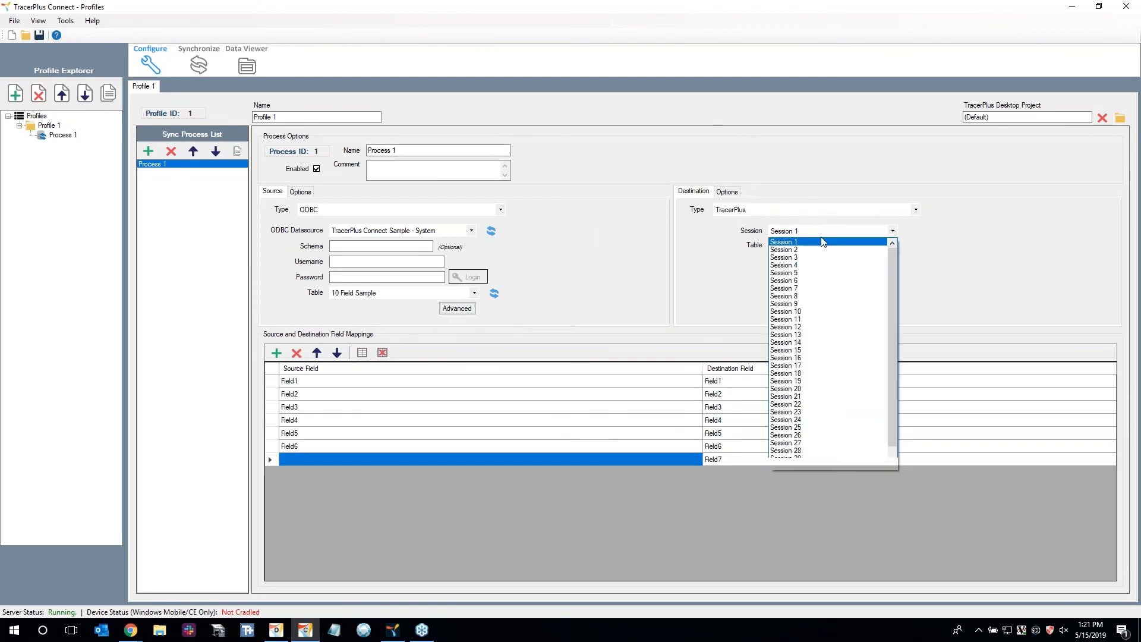
{"action": "left_click", "coordinate": [807, 258]}
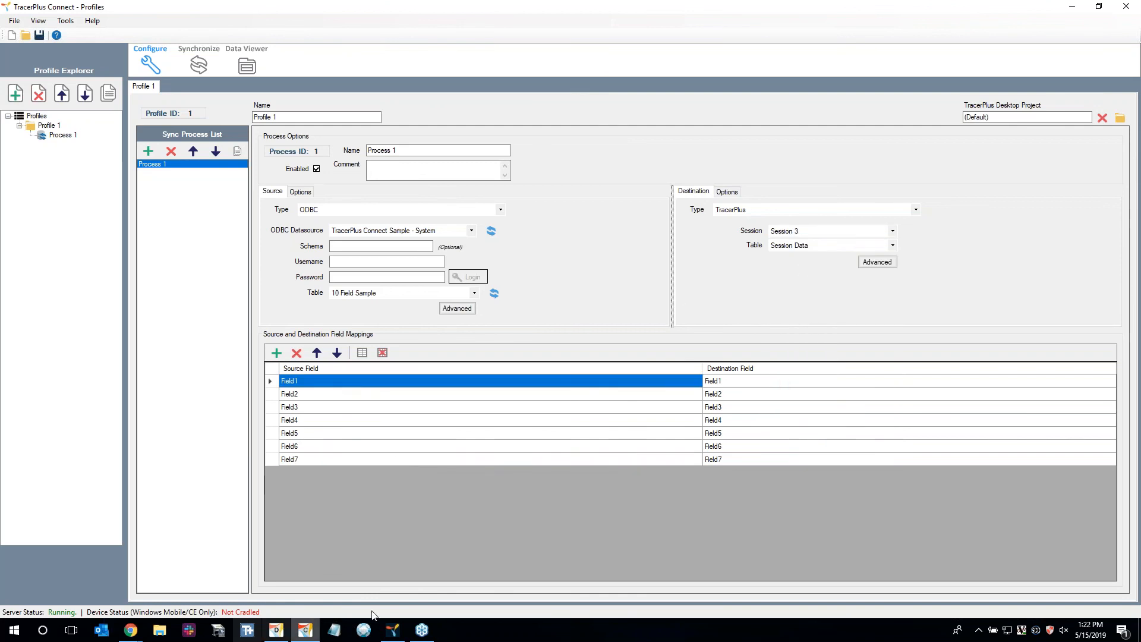
Switch to TracerPlus Desktop and compare the Asset List session's form with its field list
{"action": "left_click", "coordinate": [276, 630]}
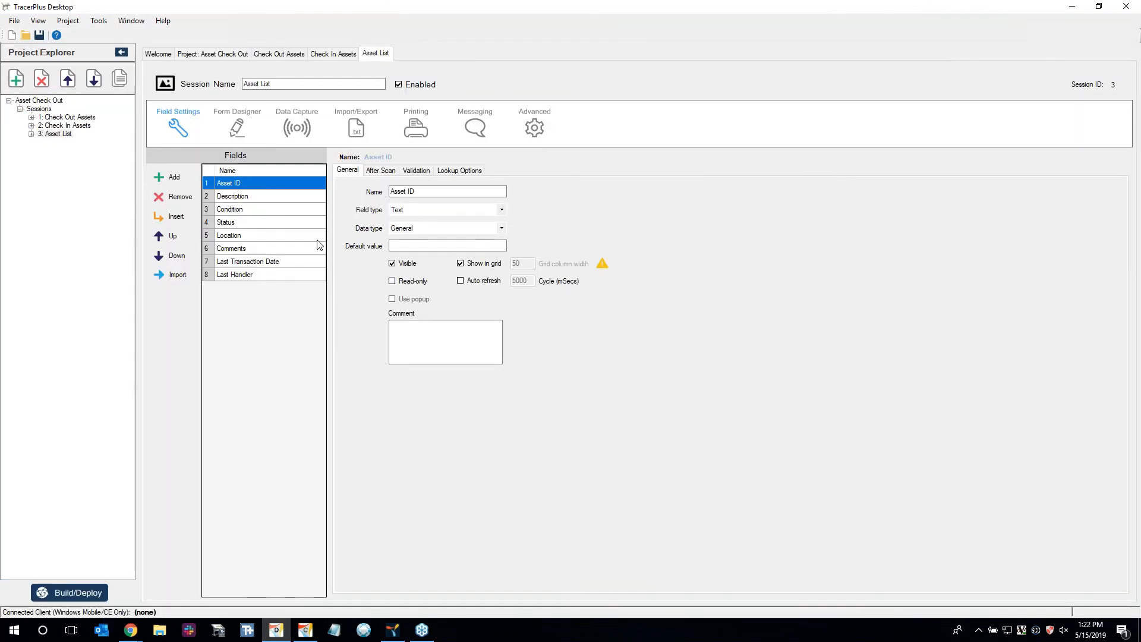
{"action": "left_click", "coordinate": [237, 126]}
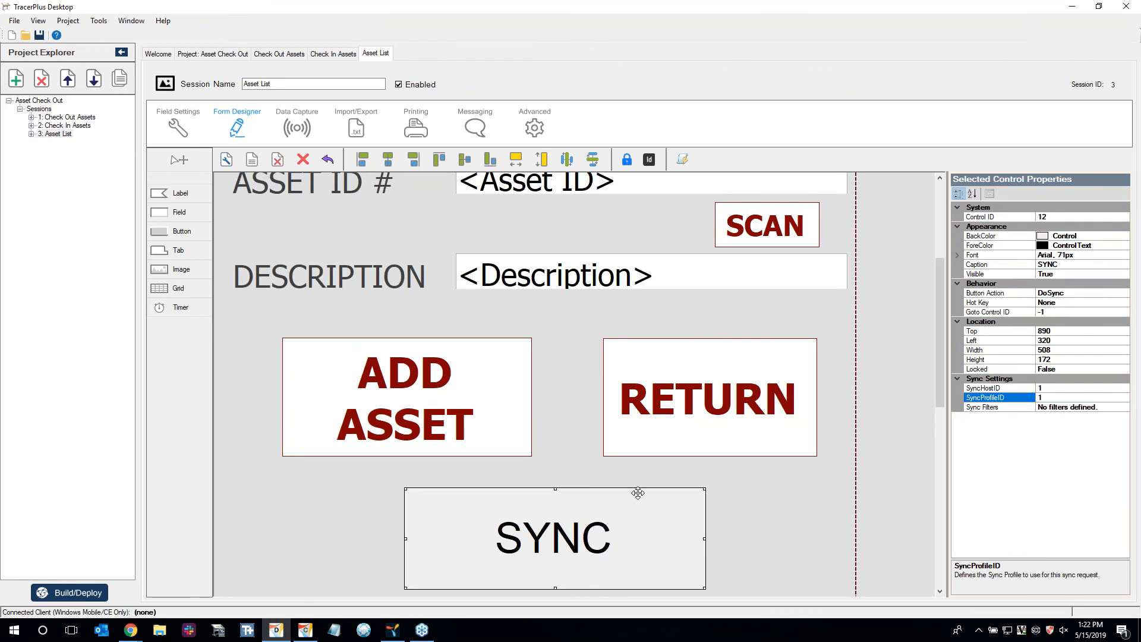
{"action": "scroll", "coordinate": [398, 373], "scroll_direction": "up", "scroll_amount": 2}
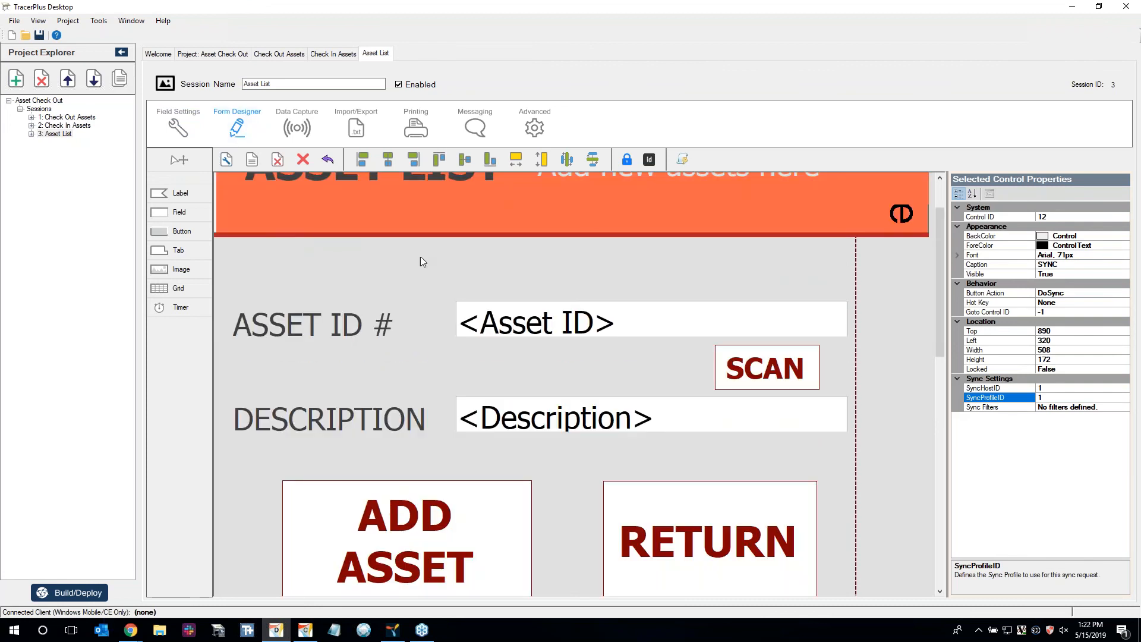
{"action": "left_click", "coordinate": [185, 132]}
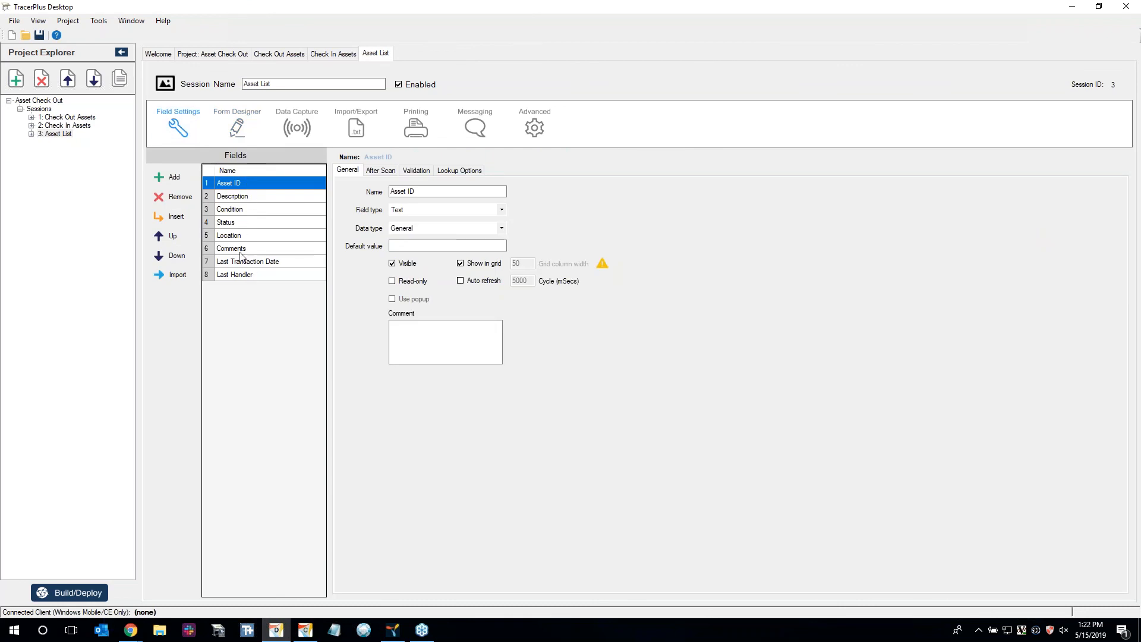
{"action": "left_click", "coordinate": [240, 116]}
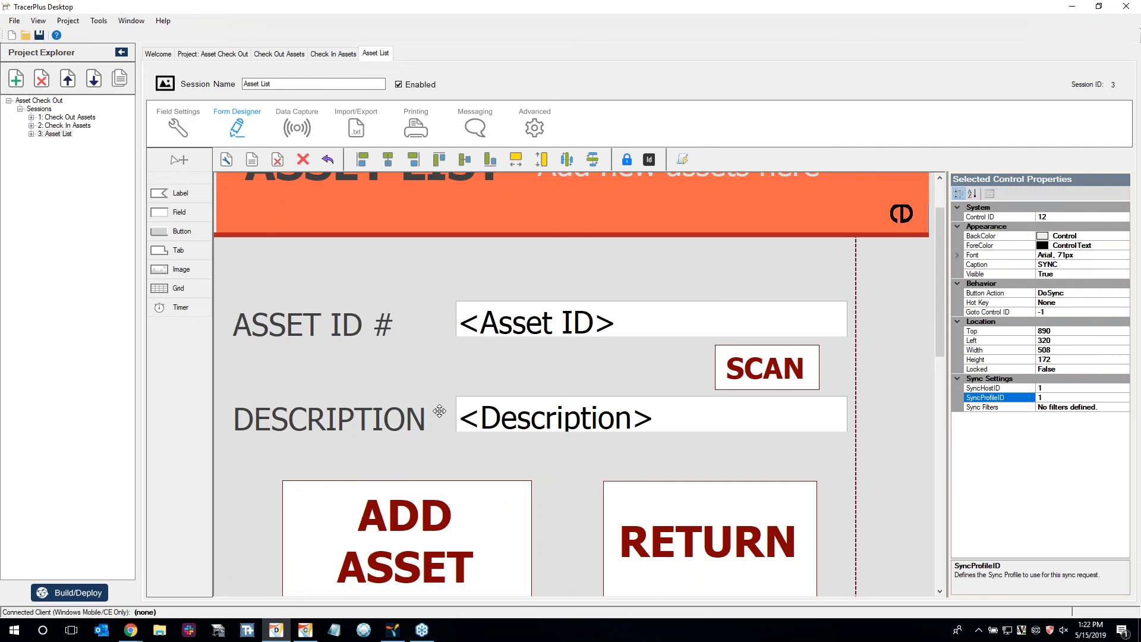
{"action": "left_click", "coordinate": [178, 126]}
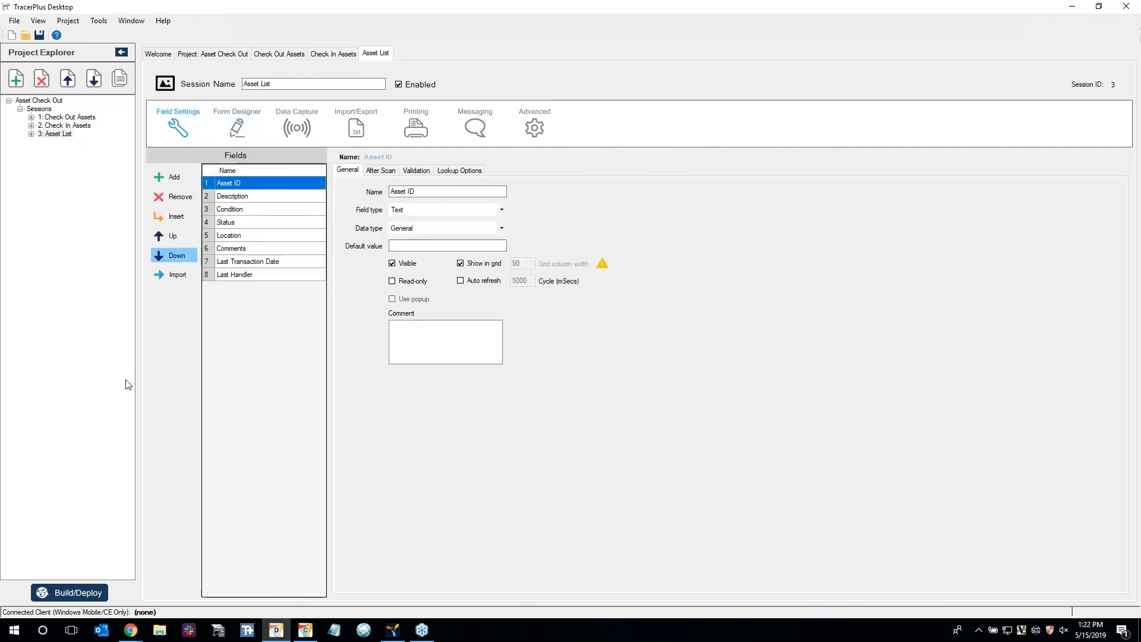
Review the full Check Out Assets form layout, from the asset fields to the signature field and grid
{"action": "left_click", "coordinate": [236, 54]}
{"action": "left_click", "coordinate": [279, 54]}
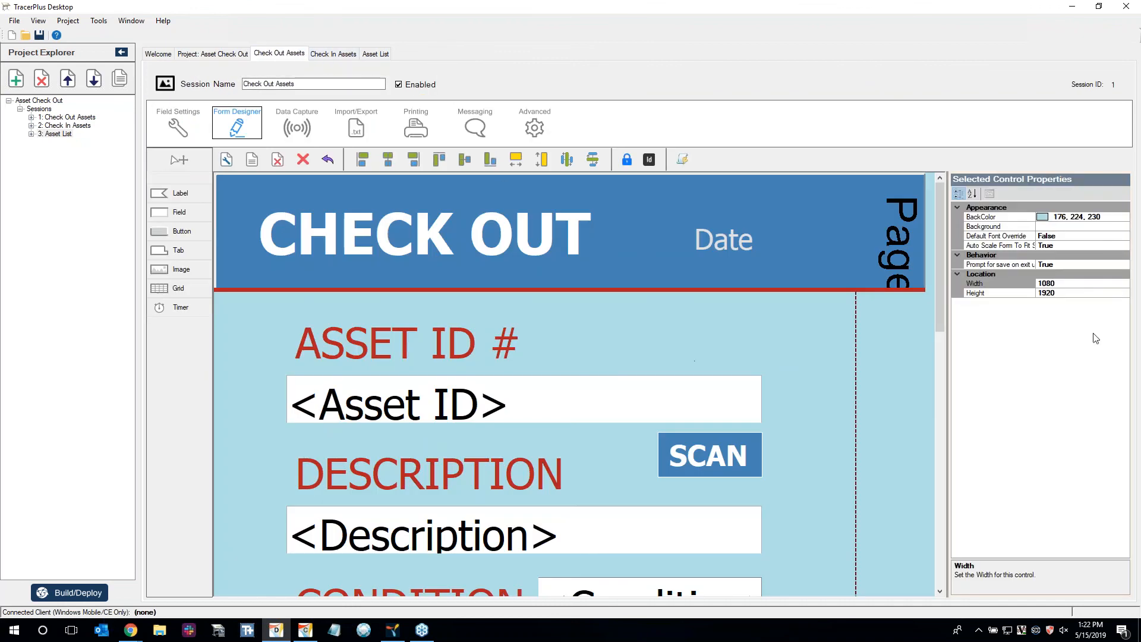
{"action": "scroll", "coordinate": [440, 294], "scroll_direction": "down", "scroll_amount": 9}
{"action": "scroll", "coordinate": [479, 251], "scroll_direction": "up", "scroll_amount": 2}
{"action": "scroll", "coordinate": [479, 251], "scroll_direction": "up", "scroll_amount": 5}
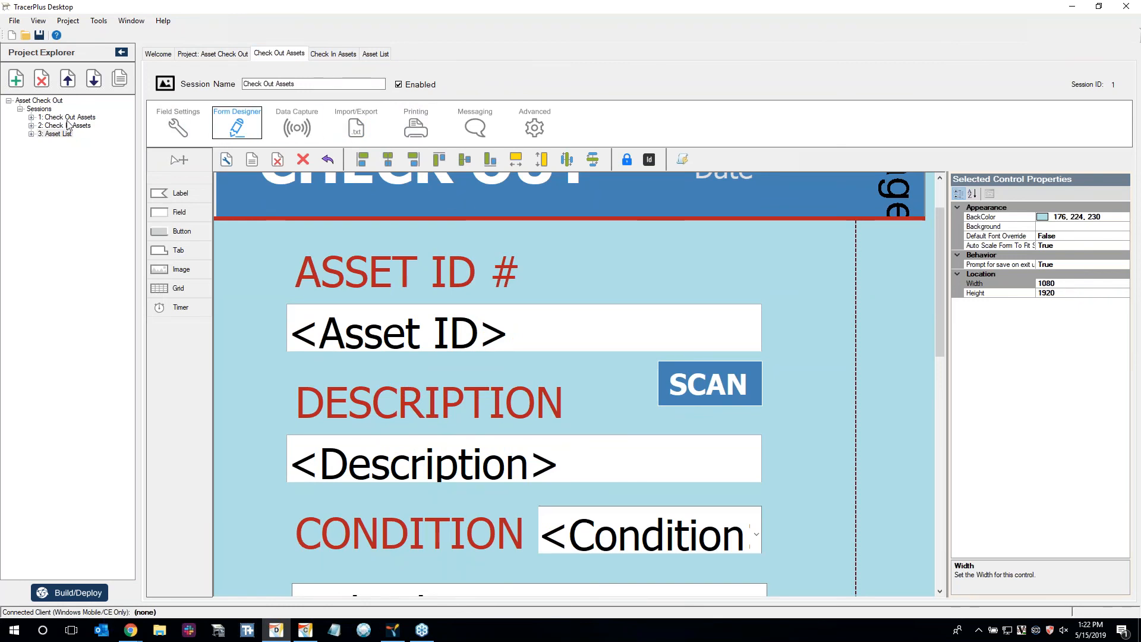
{"action": "left_click", "coordinate": [89, 118]}
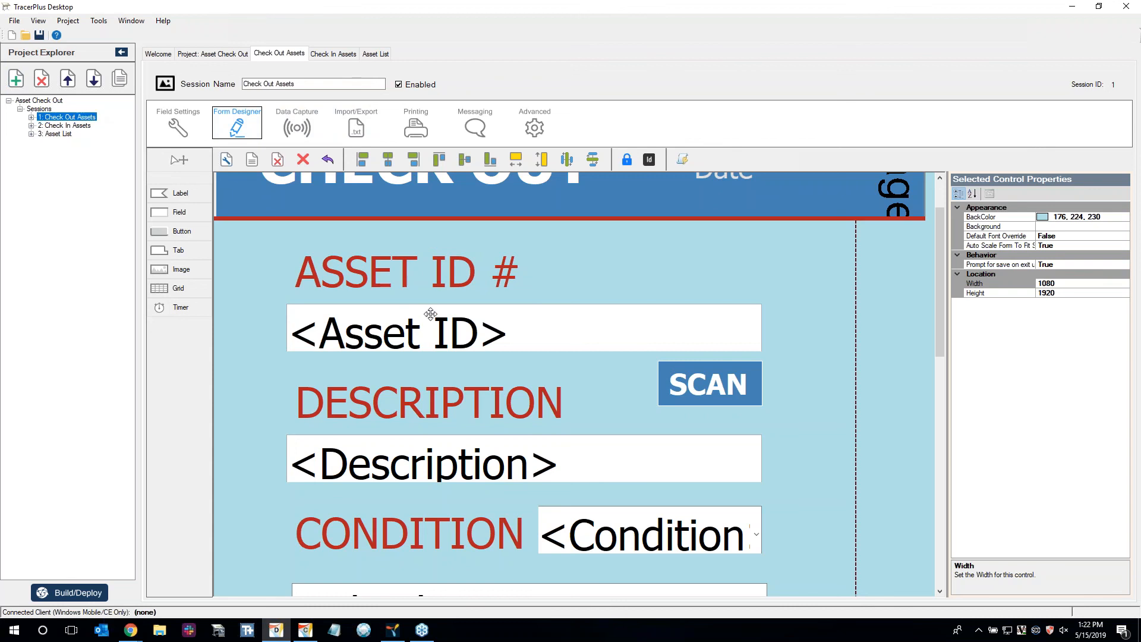
{"action": "scroll", "coordinate": [428, 318], "scroll_direction": "down", "scroll_amount": 5}
{"action": "scroll", "coordinate": [428, 321], "scroll_direction": "up", "scroll_amount": 3}
{"action": "scroll", "coordinate": [428, 356], "scroll_direction": "down", "scroll_amount": 3}
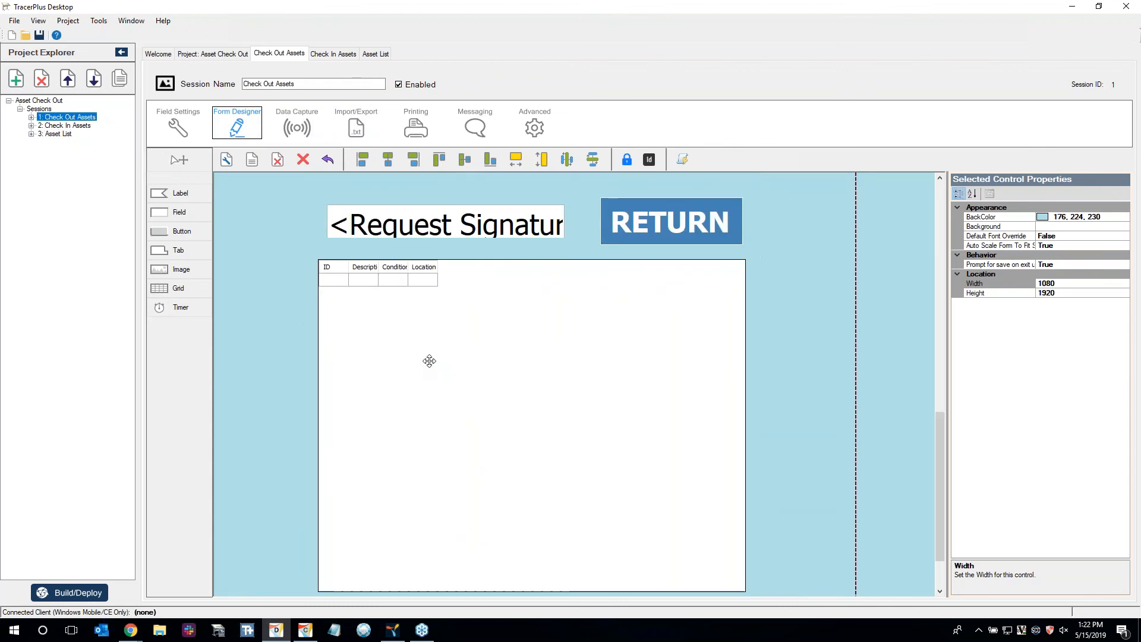
{"action": "scroll", "coordinate": [423, 334], "scroll_direction": "up", "scroll_amount": 5}
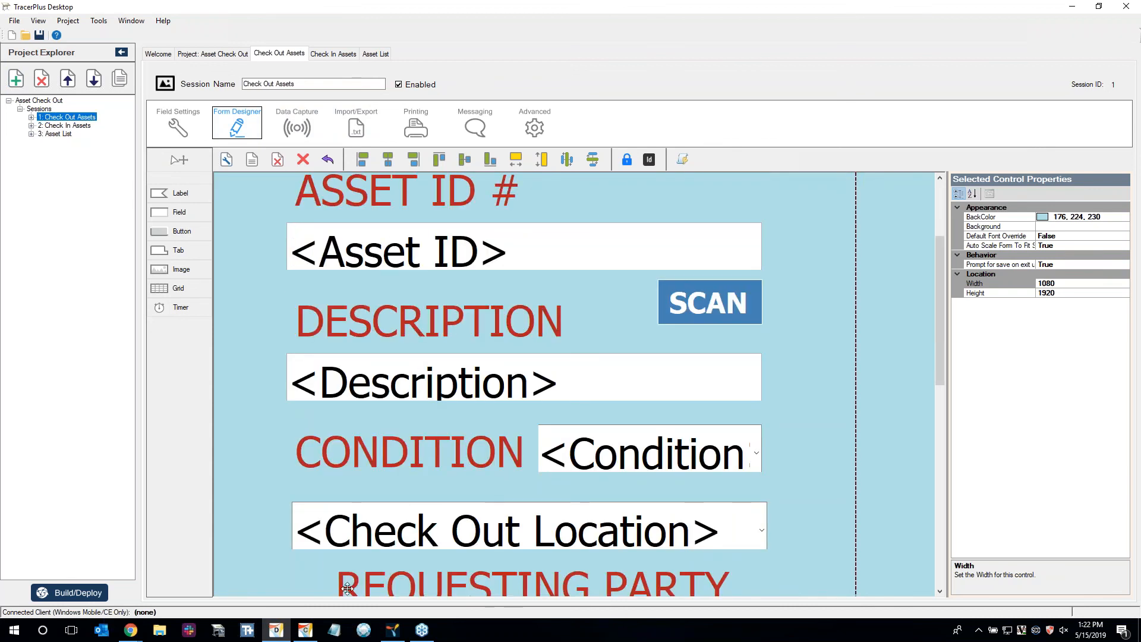
Switch to TracerPlus PC and review the Asset List records, including the status, location and last handler columns
{"action": "left_click", "coordinate": [405, 630]}
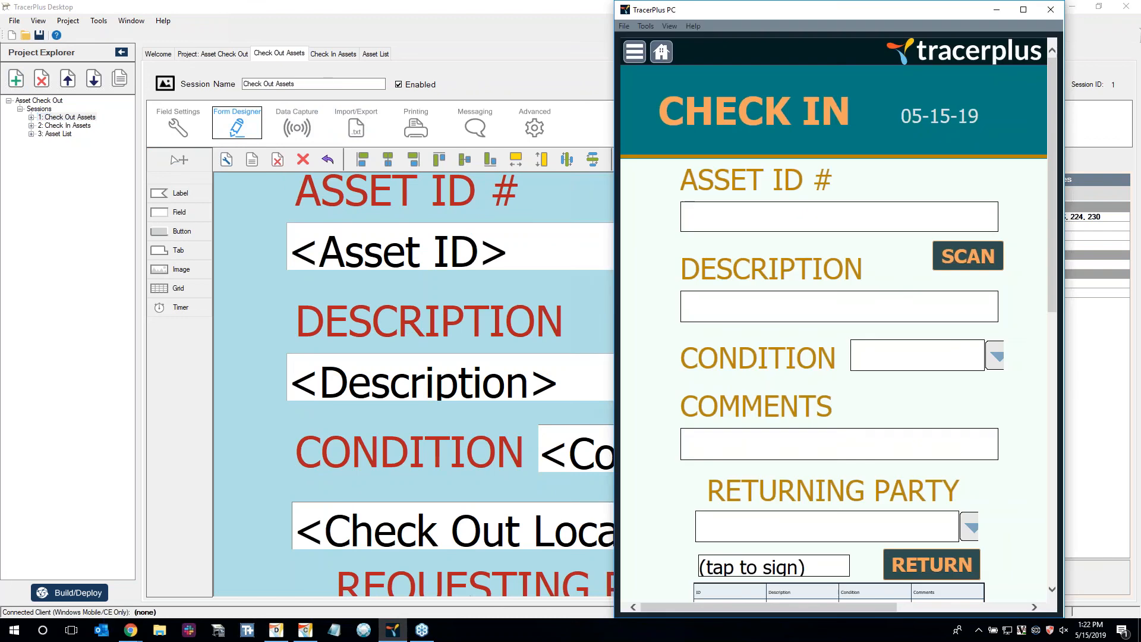
{"action": "left_click", "coordinate": [662, 52]}
{"action": "left_click", "coordinate": [914, 217]}
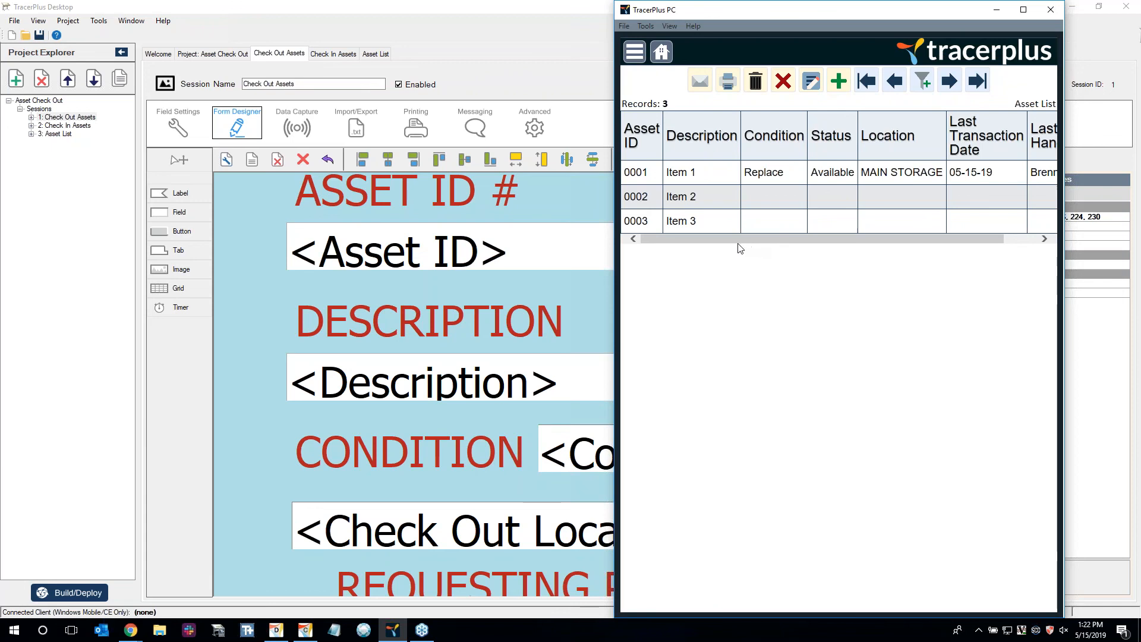
{"action": "left_click_drag", "start_coordinate": [732, 247], "coordinate": [695, 223]}
{"action": "left_click_drag", "start_coordinate": [667, 238], "coordinate": [631, 237]}
{"action": "scroll", "coordinate": [746, 217], "scroll_direction": "right", "scroll_amount": 1}
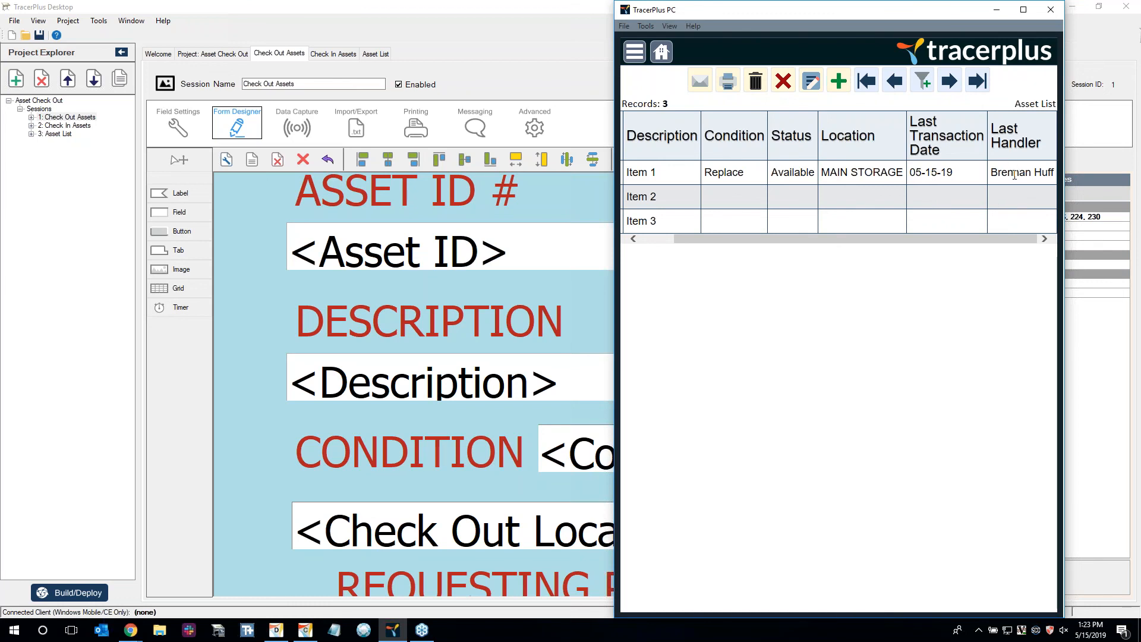
{"action": "left_click", "coordinate": [662, 52]}
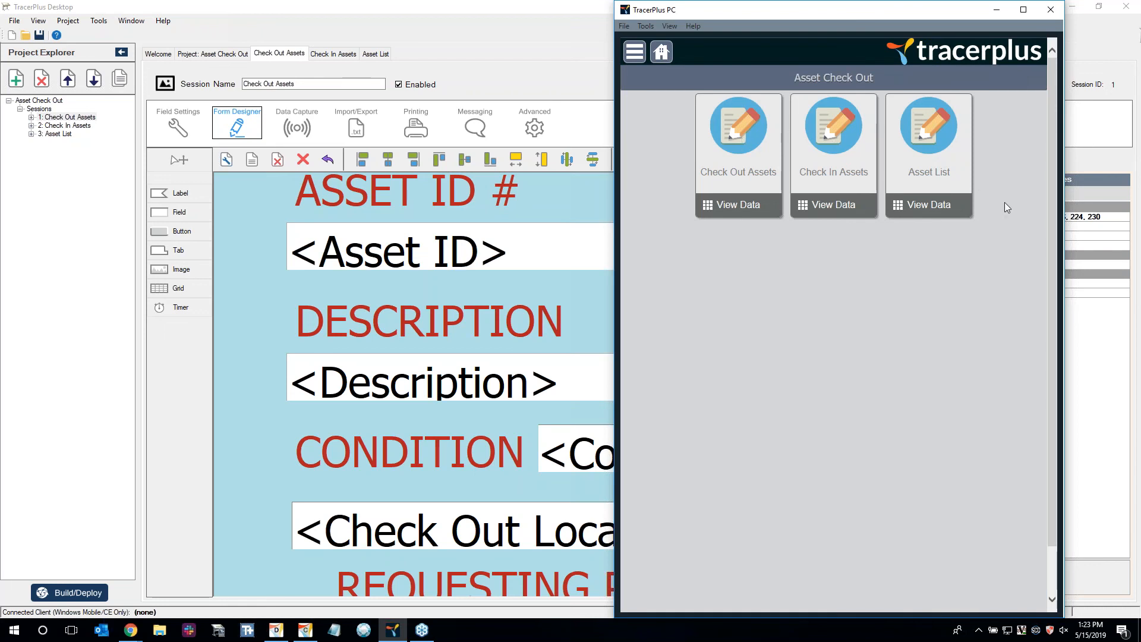
{"action": "left_click", "coordinate": [928, 204]}
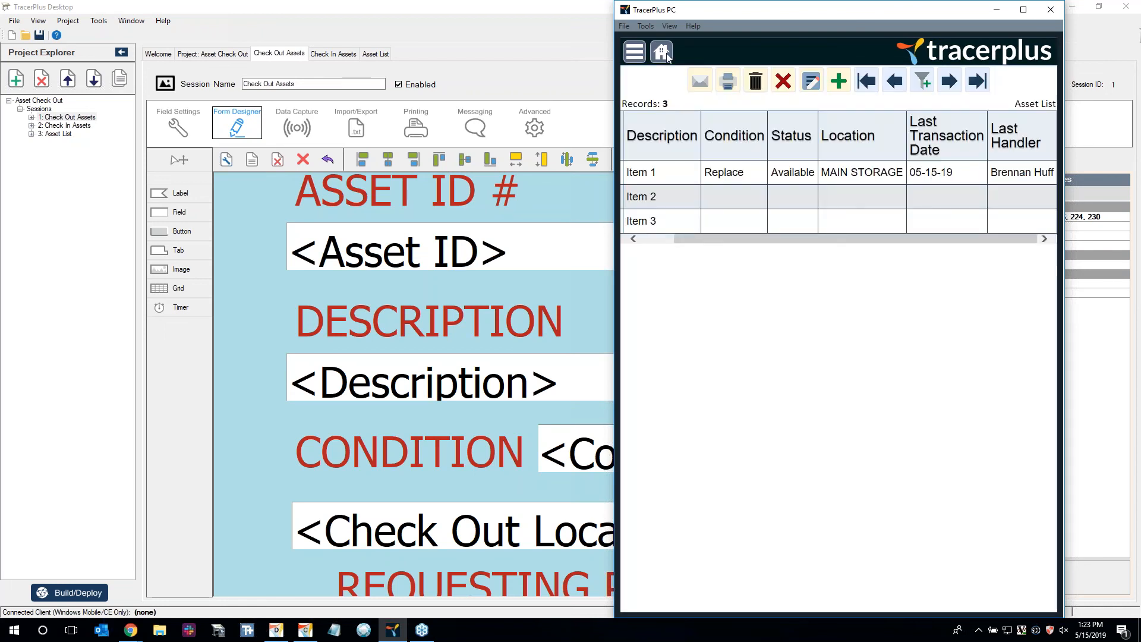
Start a check-out for asset 0001 with condition Good and check-out location 1
{"action": "left_click", "coordinate": [665, 52]}
{"action": "left_click", "coordinate": [725, 139]}
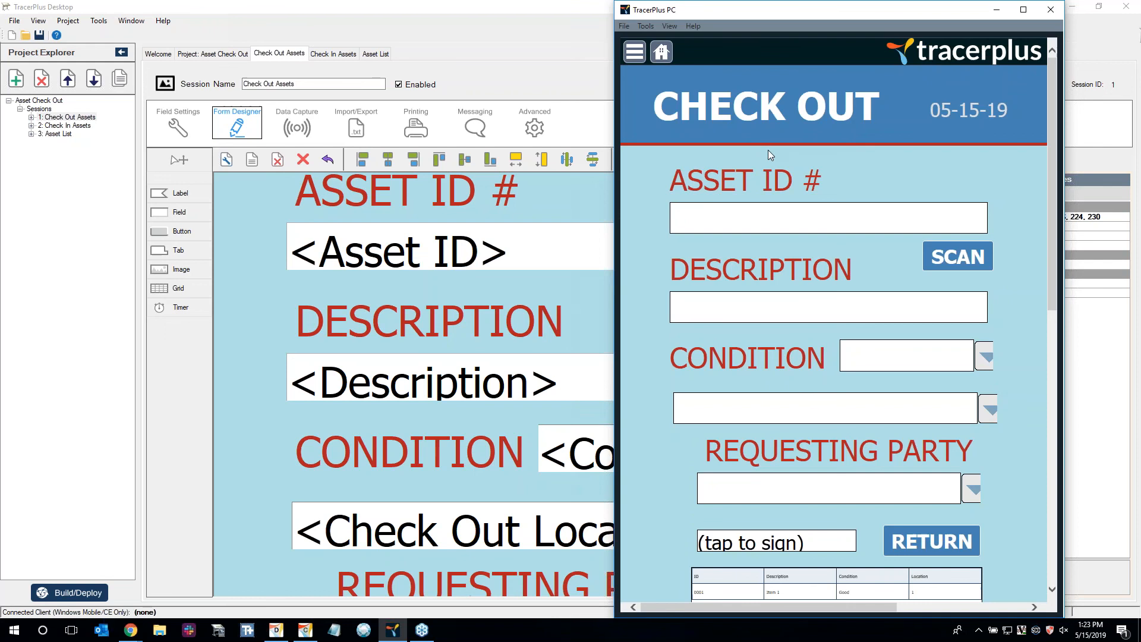
{"action": "type", "text": "0001"}
{"action": "key", "text": "Return"}
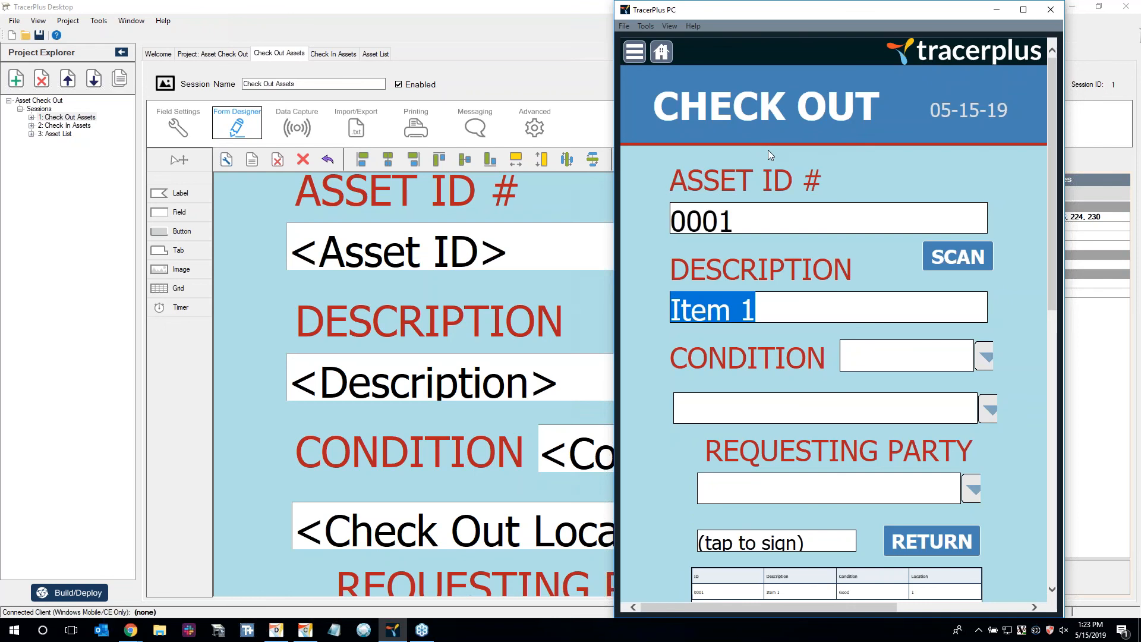
{"action": "left_click", "coordinate": [987, 355]}
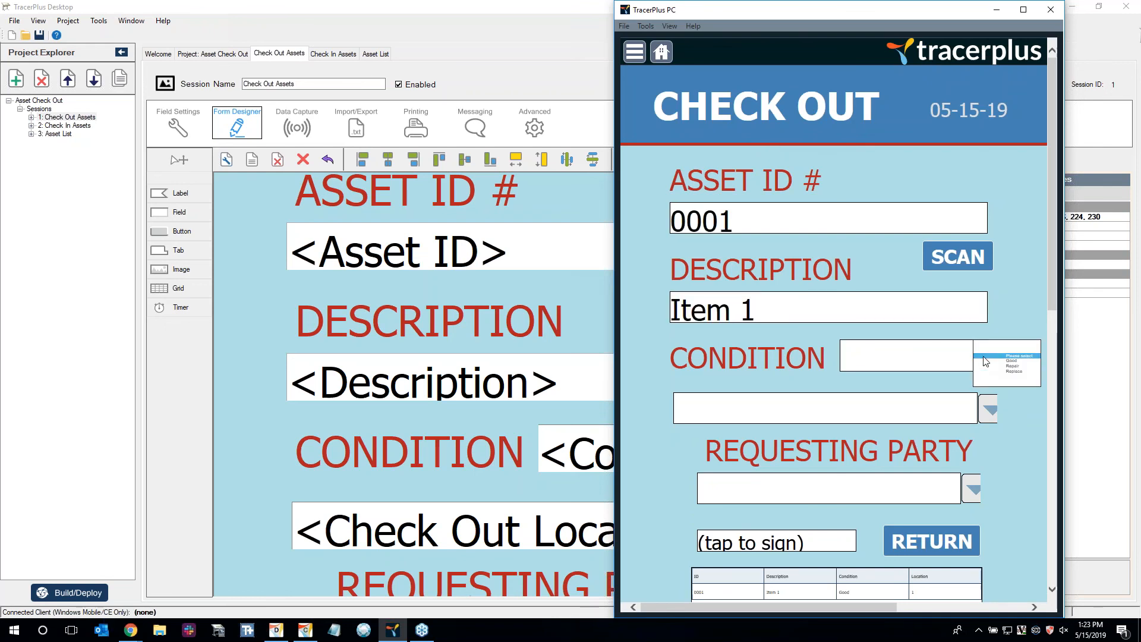
{"action": "left_click", "coordinate": [1012, 360]}
{"action": "scroll", "coordinate": [797, 346], "scroll_direction": "down", "scroll_amount": 3}
{"action": "left_click", "coordinate": [988, 245]}
{"action": "left_click", "coordinate": [1012, 251]}
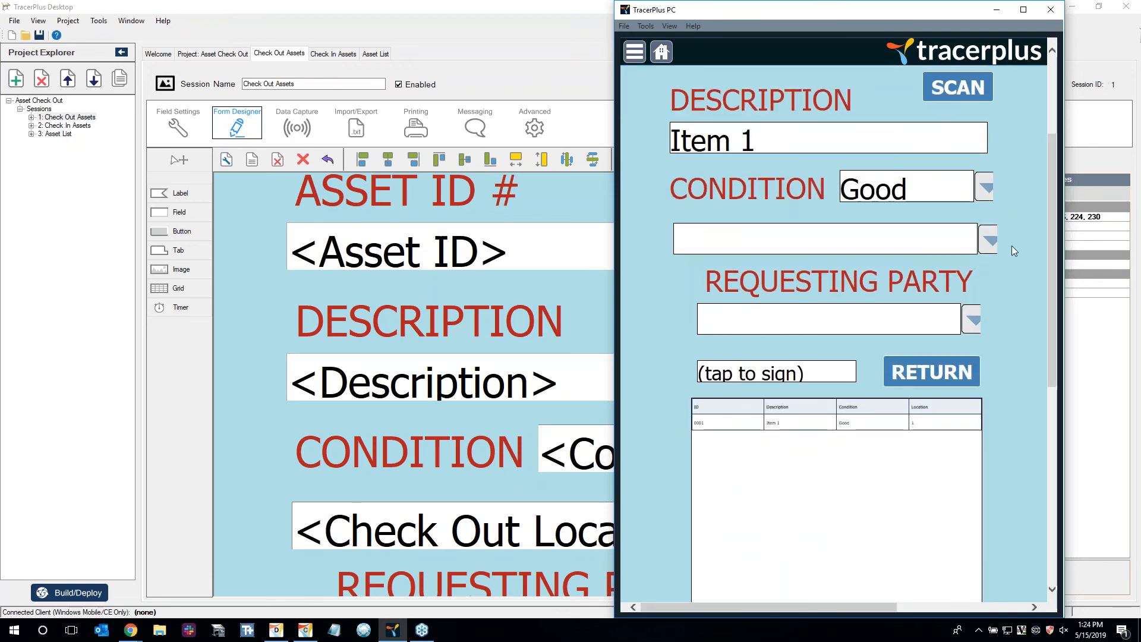
Choose the requesting party for asset 0001 and draw a signature to submit the check-out
{"action": "left_click", "coordinate": [978, 313]}
{"action": "left_click", "coordinate": [992, 347]}
{"action": "left_click", "coordinate": [789, 375]}
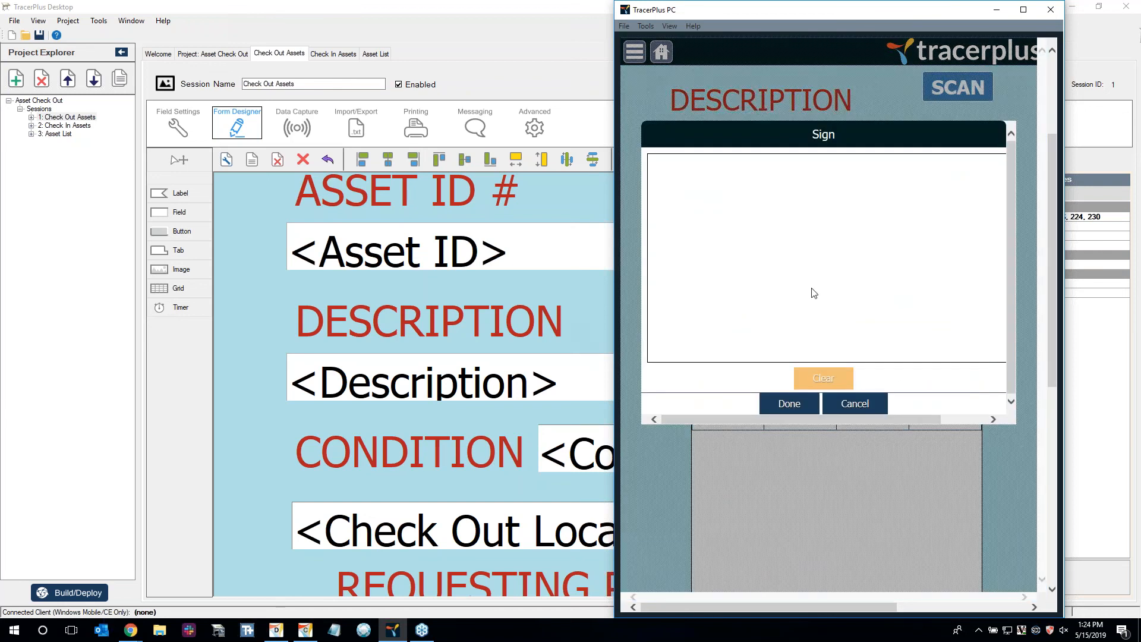
{"action": "left_click_drag", "start_coordinate": [706, 230], "coordinate": [815, 231]}
{"action": "left_click_drag", "start_coordinate": [785, 320], "coordinate": [953, 250]}
{"action": "left_click", "coordinate": [808, 404]}
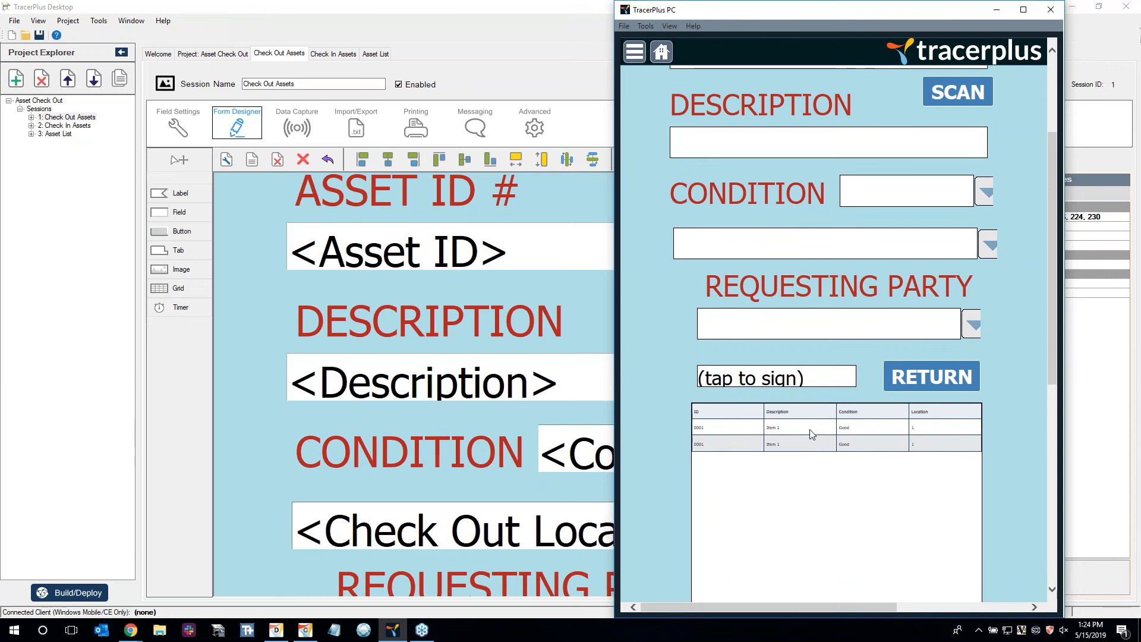
Enter asset 0002 for check-out with condition Good and check-out location 1
{"action": "scroll", "coordinate": [941, 386], "scroll_direction": "up", "scroll_amount": 3}
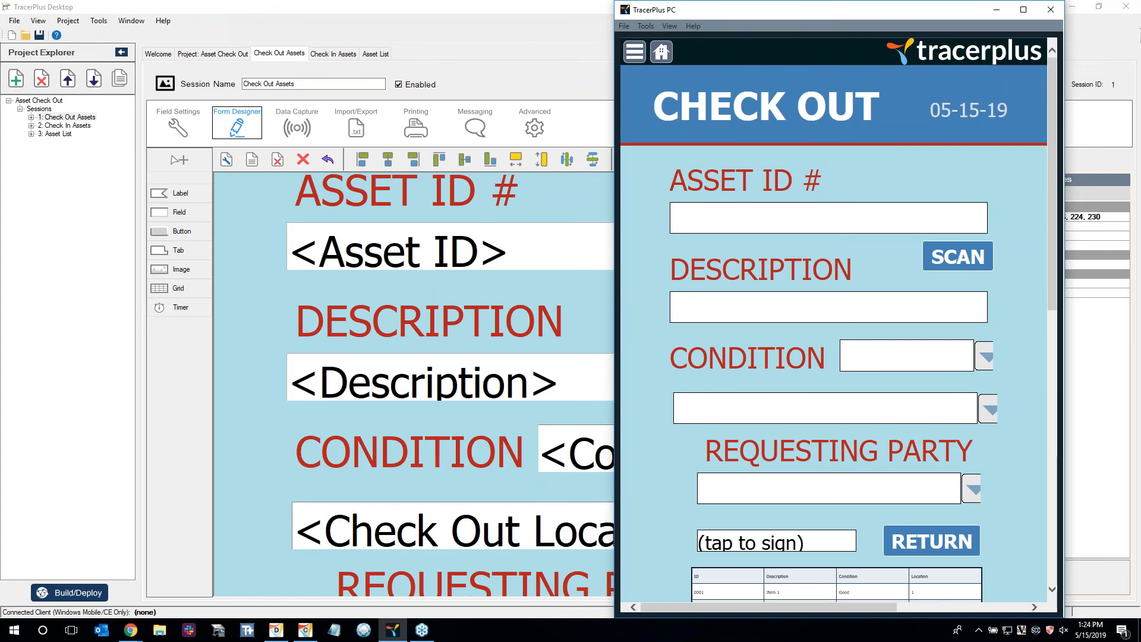
{"action": "type", "text": "0002"}
{"action": "key", "text": "Return"}
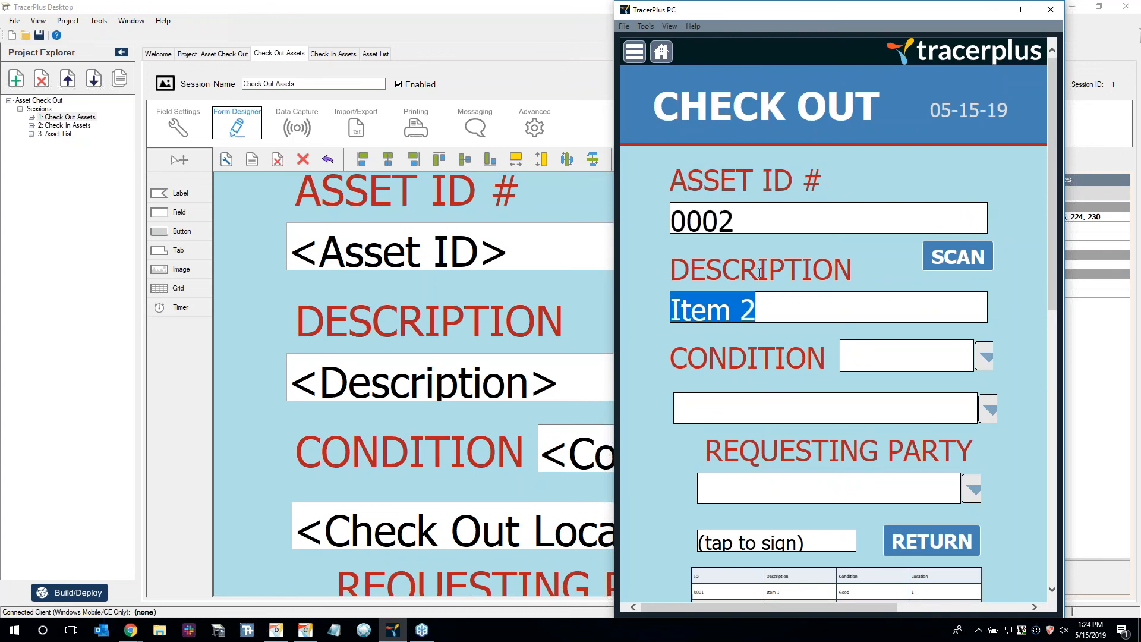
{"action": "left_click", "coordinate": [985, 357]}
{"action": "left_click", "coordinate": [996, 380]}
{"action": "left_click", "coordinate": [988, 410]}
{"action": "left_click", "coordinate": [1011, 420]}
Select the requesting party for asset 0002 and sign to complete its check-out
{"action": "left_click", "coordinate": [972, 489]}
{"action": "left_click", "coordinate": [1003, 515]}
{"action": "left_click_drag", "start_coordinate": [725, 237], "coordinate": [960, 288]}
{"action": "left_click", "coordinate": [799, 406]}
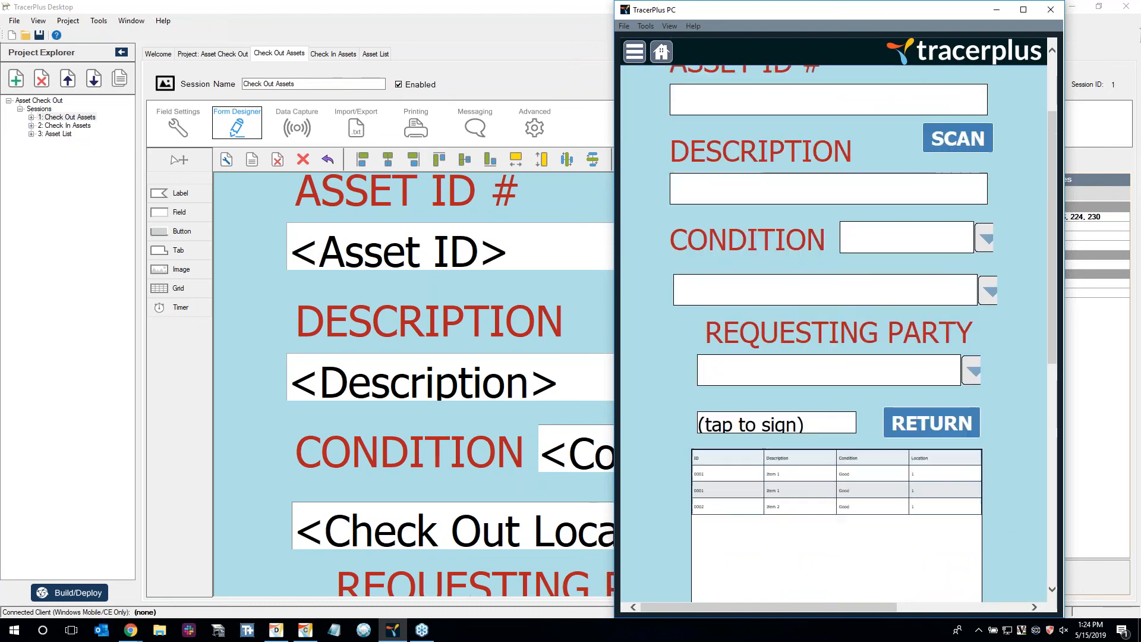
Examine how the check-outs updated each column of the Asset List data, and look at the data import and export options
{"action": "left_click", "coordinate": [661, 50]}
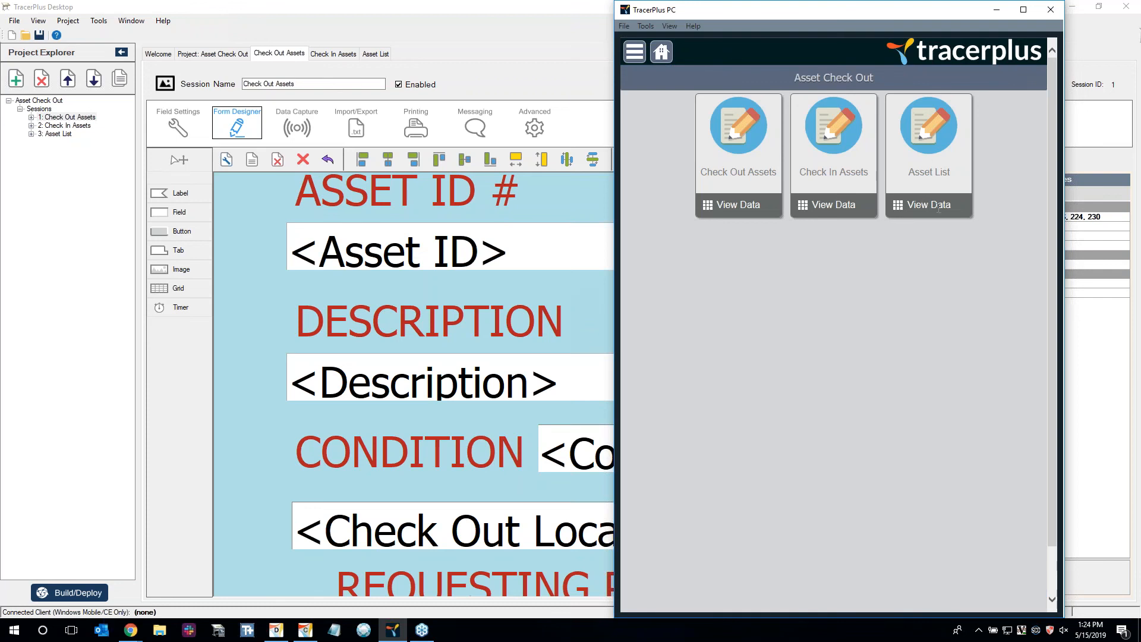
{"action": "left_click", "coordinate": [904, 206]}
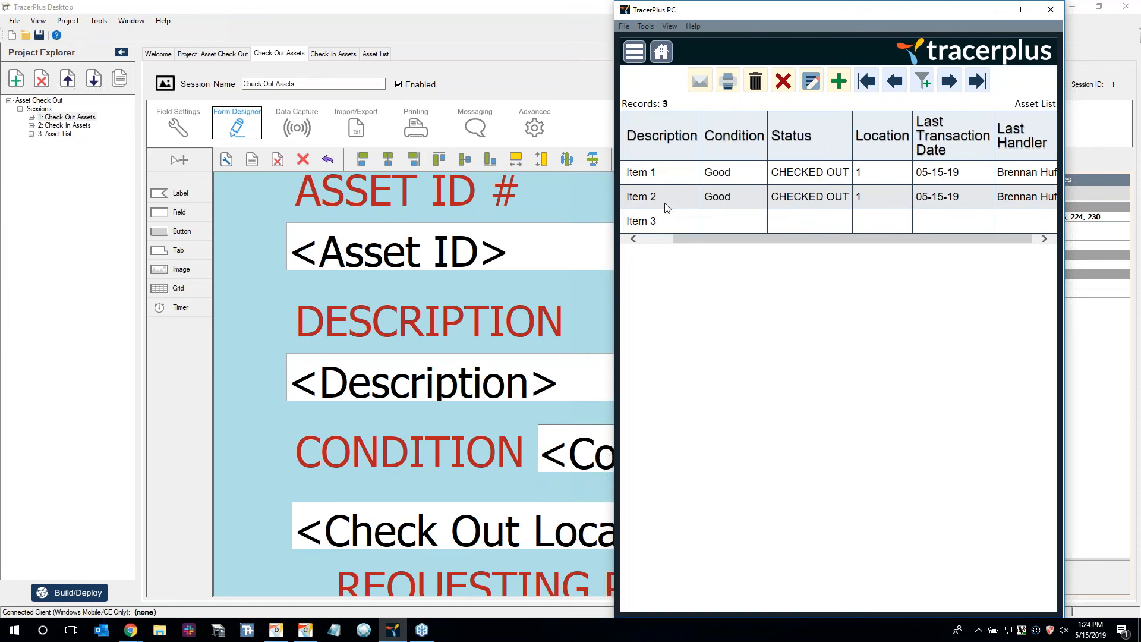
{"action": "left_click_drag", "start_coordinate": [727, 241], "coordinate": [694, 242]}
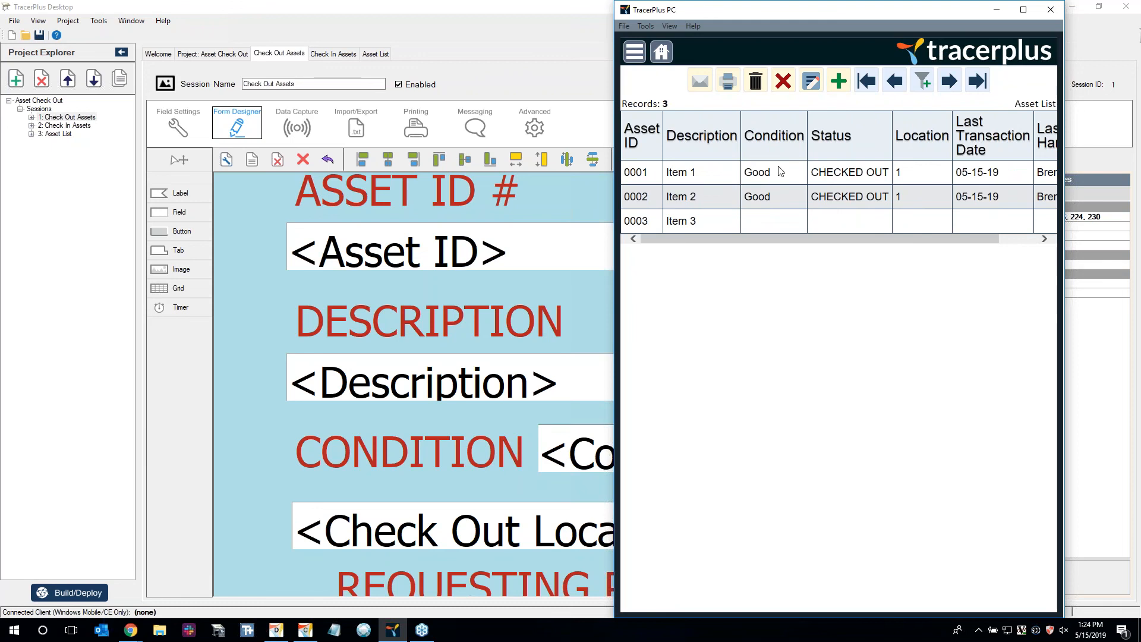
{"action": "left_click_drag", "start_coordinate": [840, 238], "coordinate": [864, 239]}
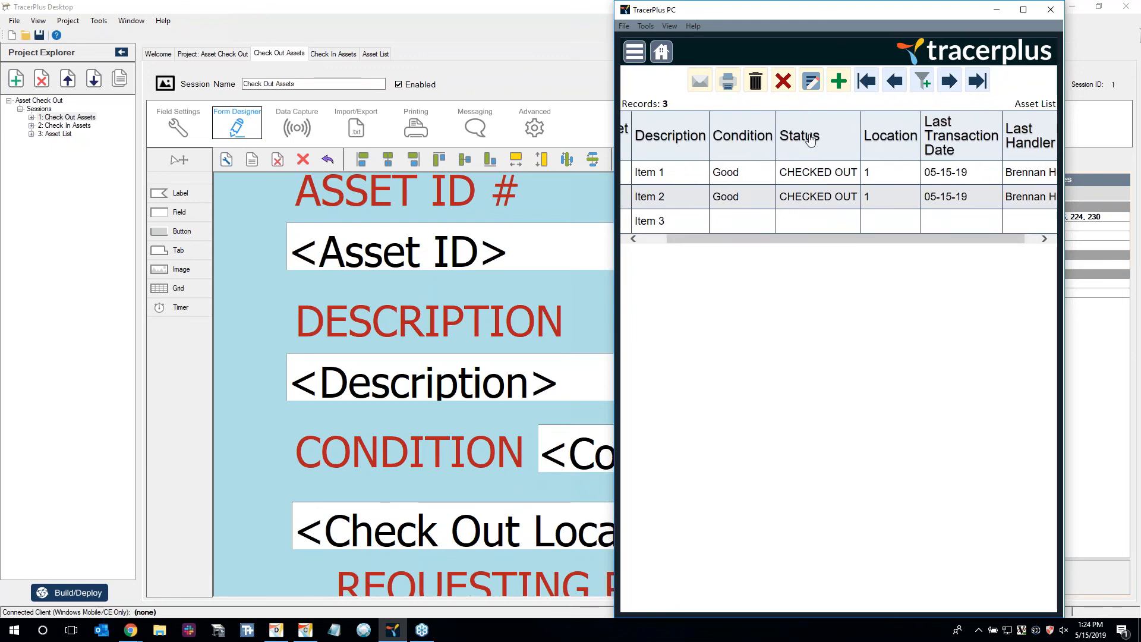
{"action": "left_click_drag", "start_coordinate": [821, 238], "coordinate": [868, 239]}
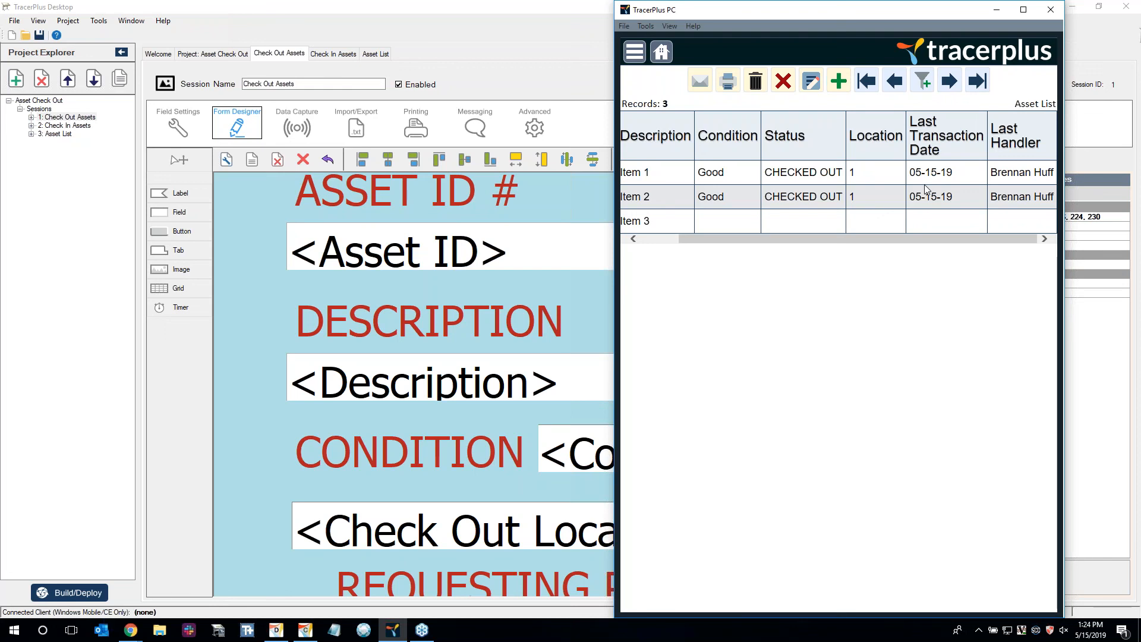
{"action": "left_click_drag", "start_coordinate": [861, 238], "coordinate": [786, 238]}
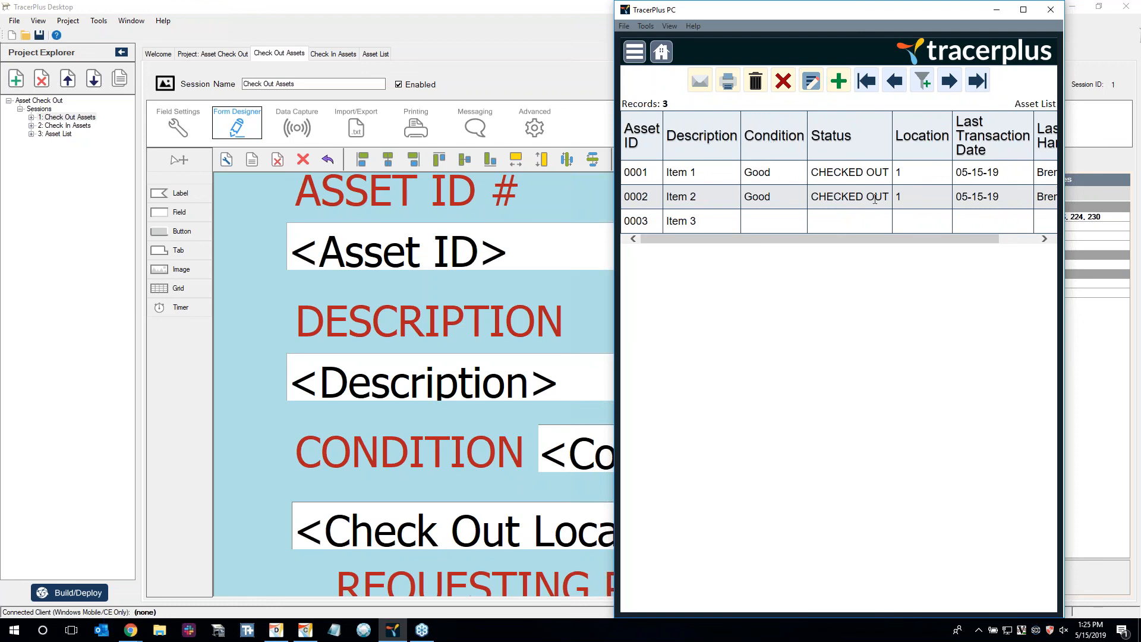
{"action": "mouse_move", "coordinate": [751, 237]}
{"action": "left_mouse_down"}
{"action": "mouse_move", "coordinate": [844, 240]}
{"action": "mouse_move", "coordinate": [745, 239]}
{"action": "left_mouse_up"}
{"action": "left_click", "coordinate": [631, 53]}
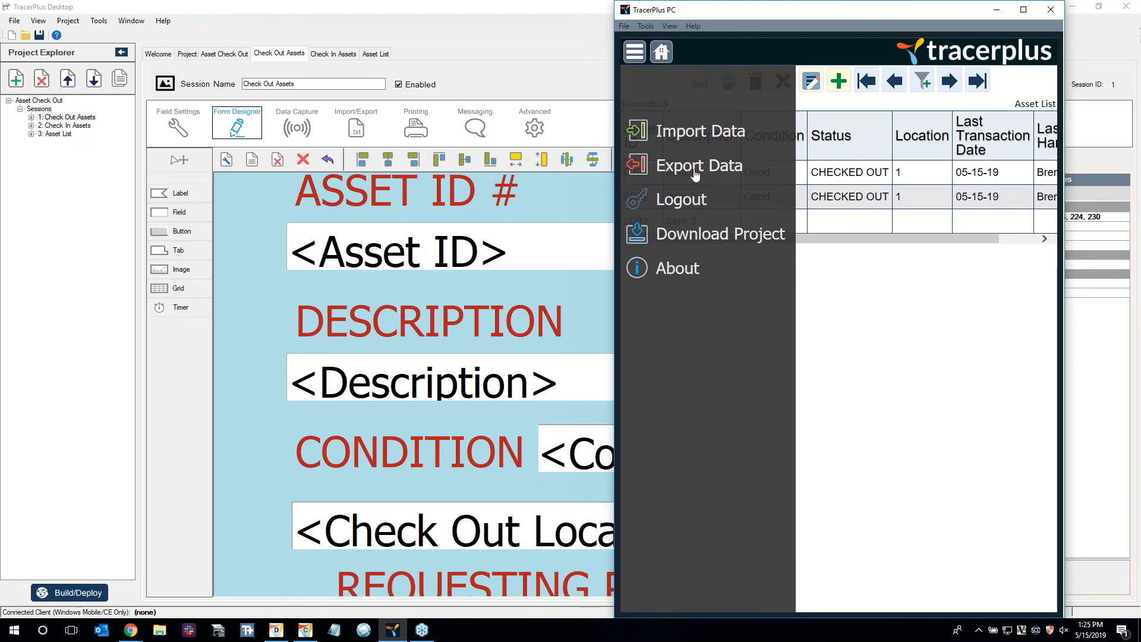
{"action": "left_click", "coordinate": [922, 329]}
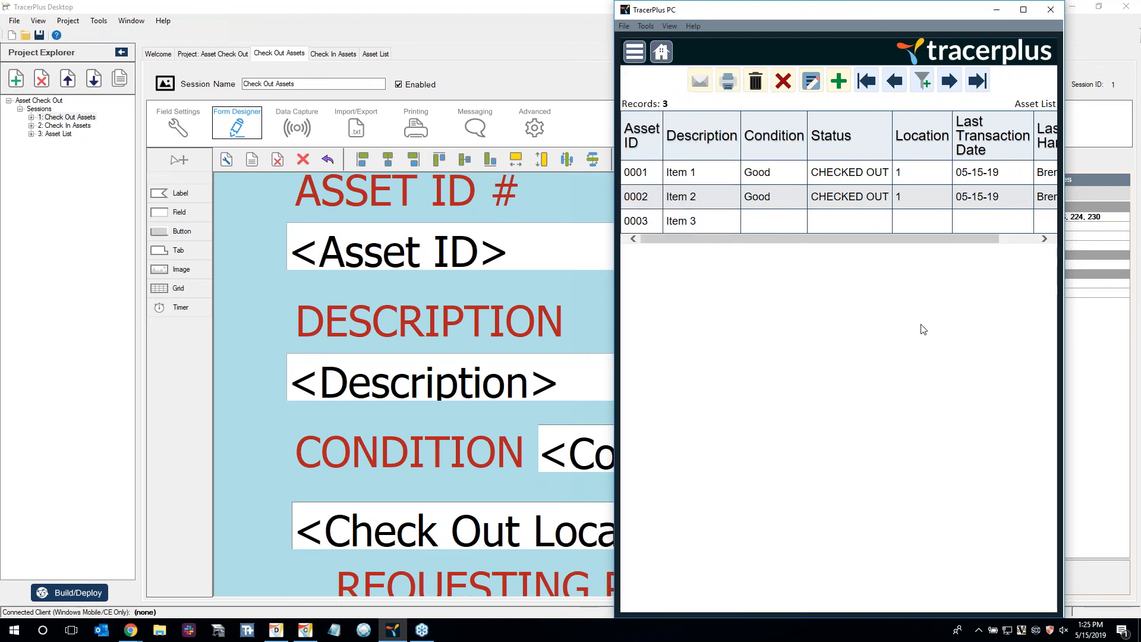